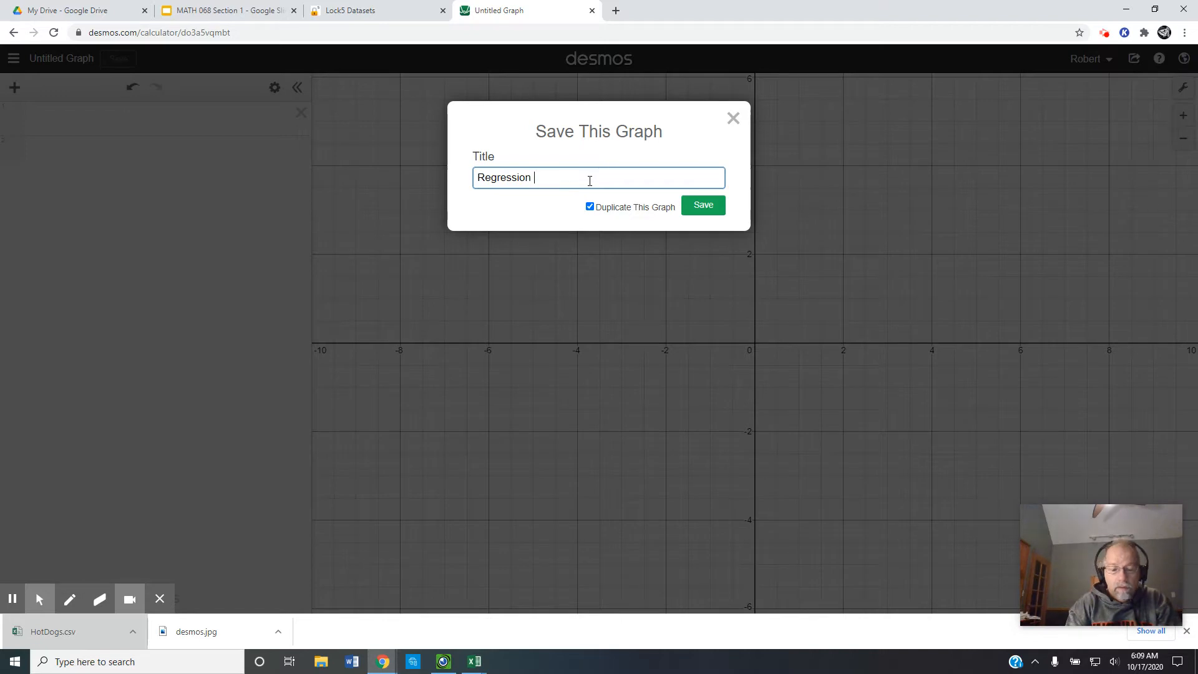
Step: Complete the title as "Regression Desmos" and save the graph
{"action": "type", "text": "Desmos"}
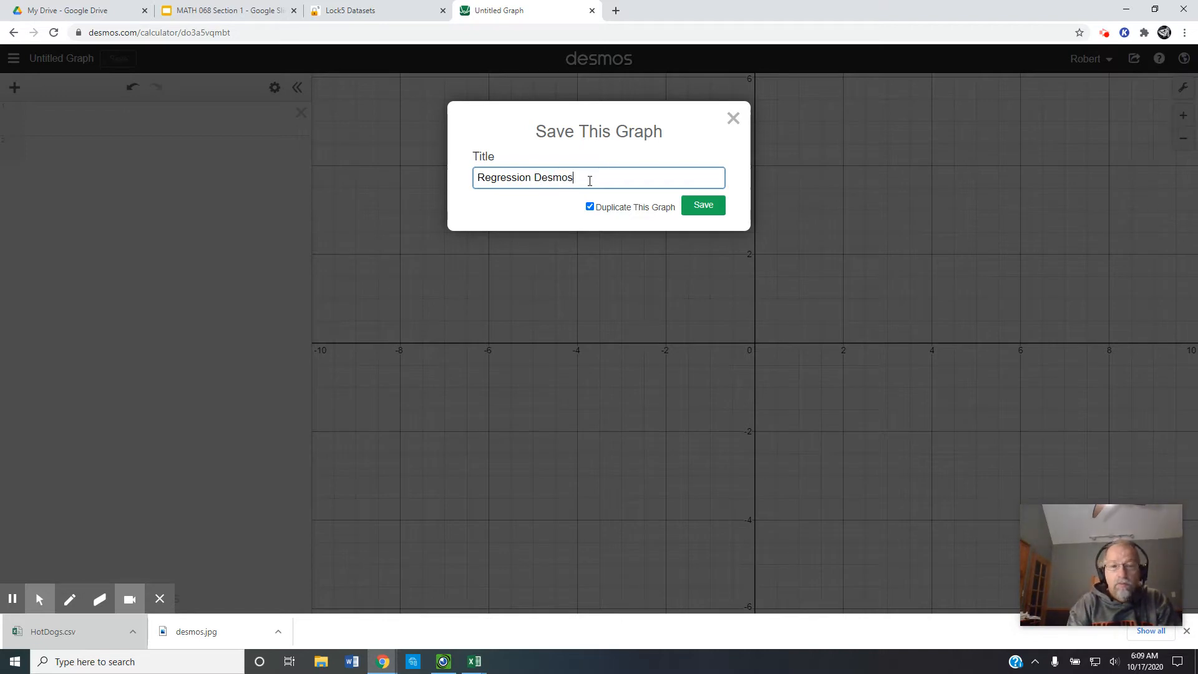
{"action": "key", "text": "Return"}
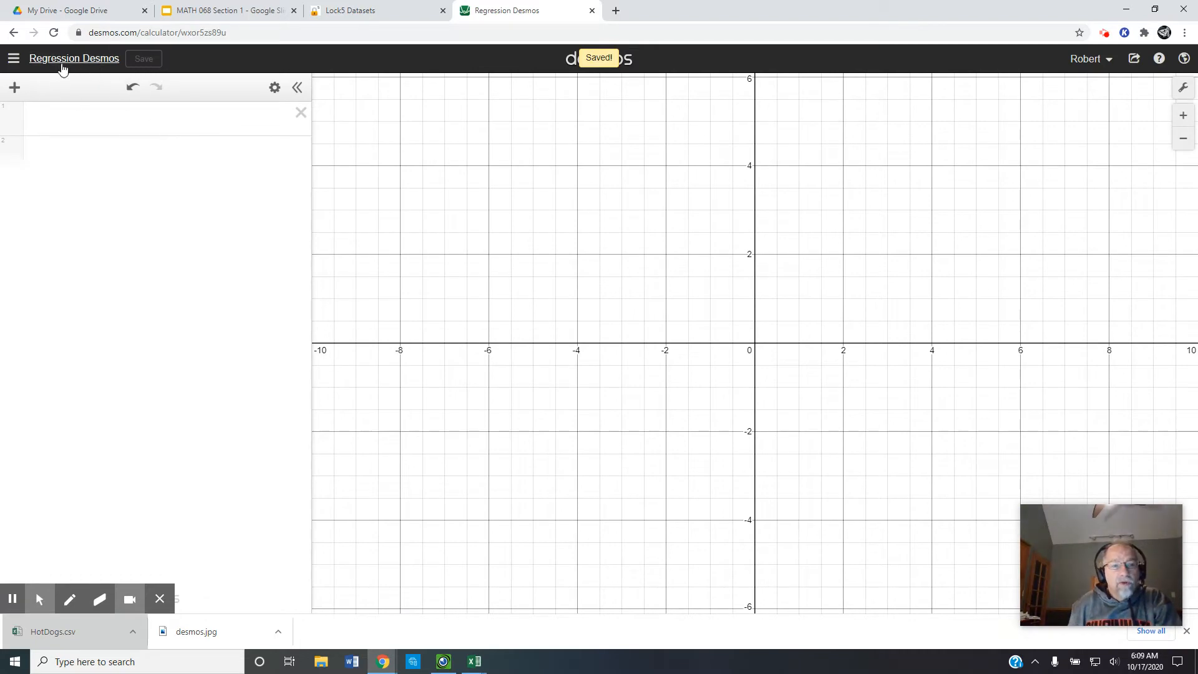
Step: Look through the list of saved graphs and example graphs, and return to the current graph
{"action": "left_click", "coordinate": [12, 59]}
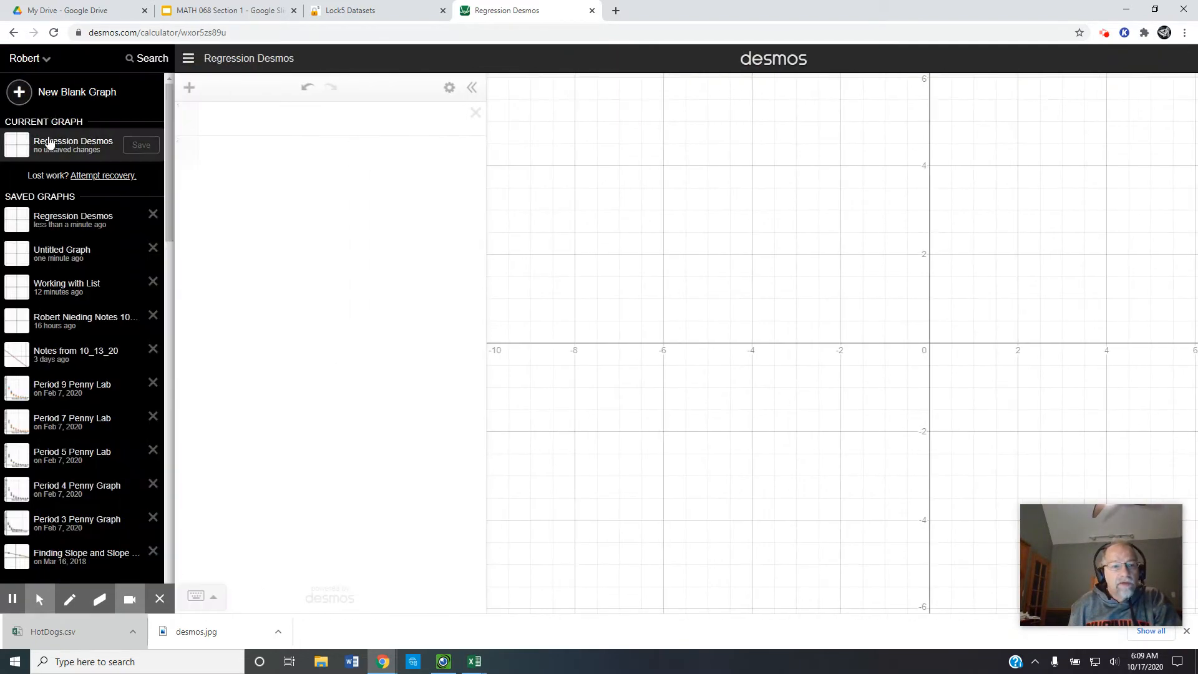
{"action": "scroll", "coordinate": [73, 310], "scroll_direction": "down", "scroll_amount": 10}
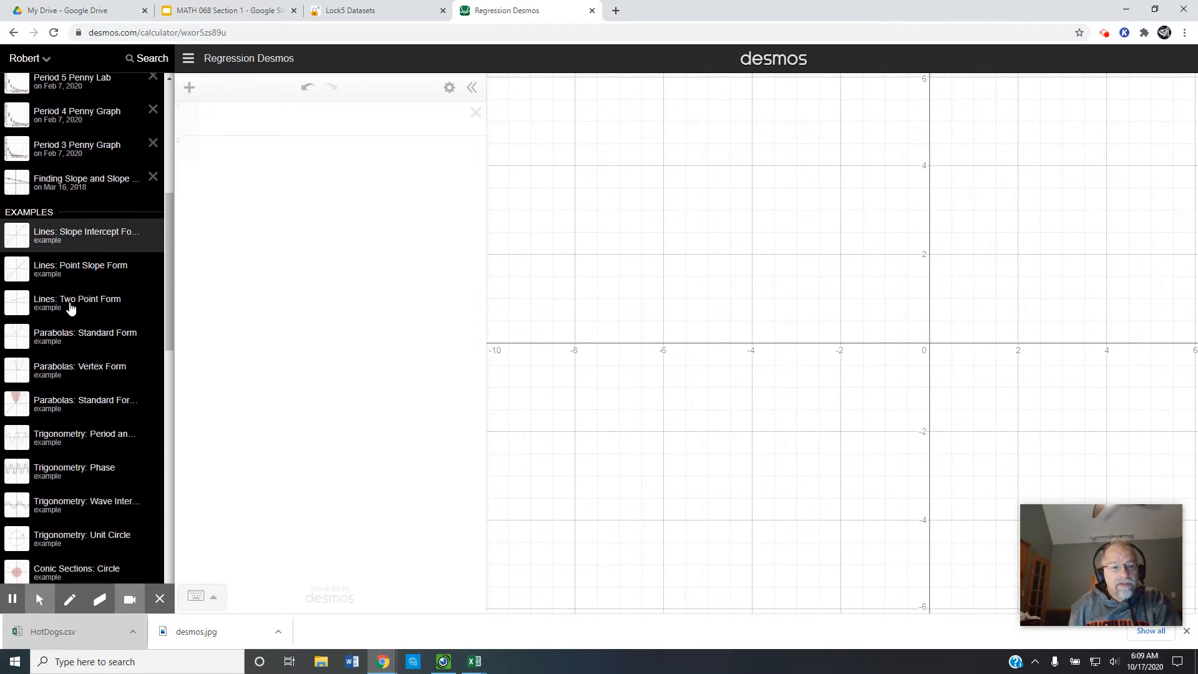
{"action": "scroll", "coordinate": [70, 309], "scroll_direction": "down", "scroll_amount": 2}
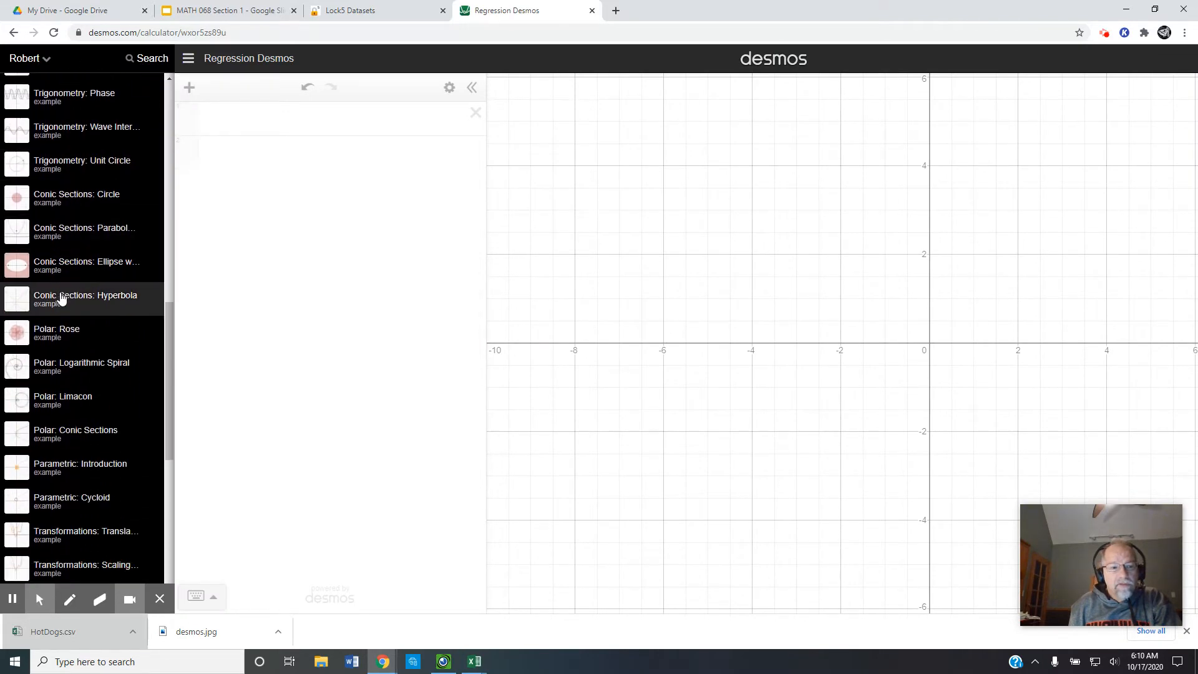
{"action": "scroll", "coordinate": [61, 299], "scroll_direction": "down", "scroll_amount": 6}
{"action": "scroll", "coordinate": [61, 357], "scroll_direction": "up", "scroll_amount": 15}
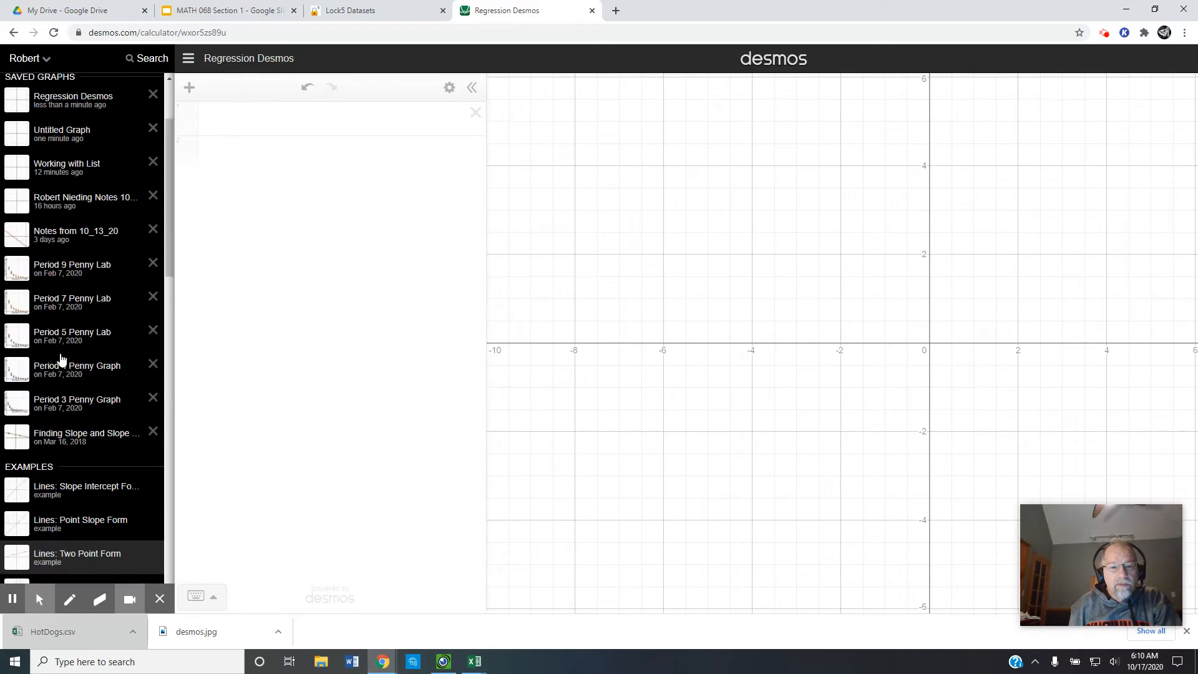
{"action": "left_click", "coordinate": [189, 60]}
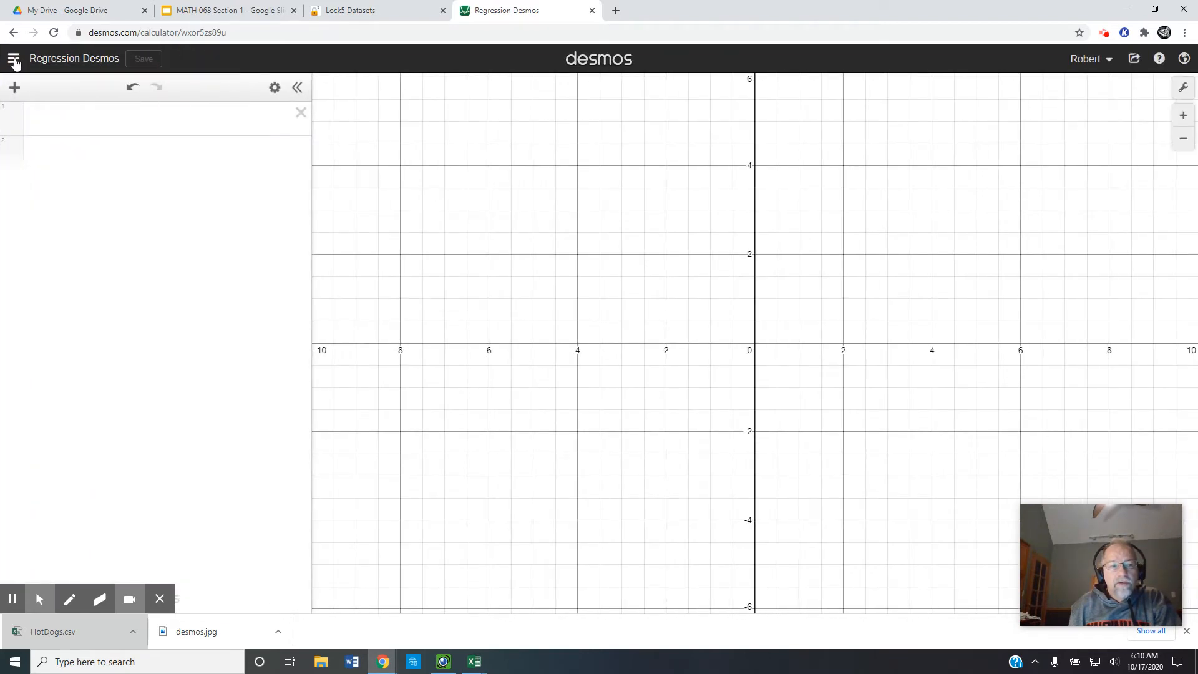
Step: Plot the point (2,4) in the first expression and bring mainly the first quadrant into view
{"action": "left_click", "coordinate": [122, 118]}
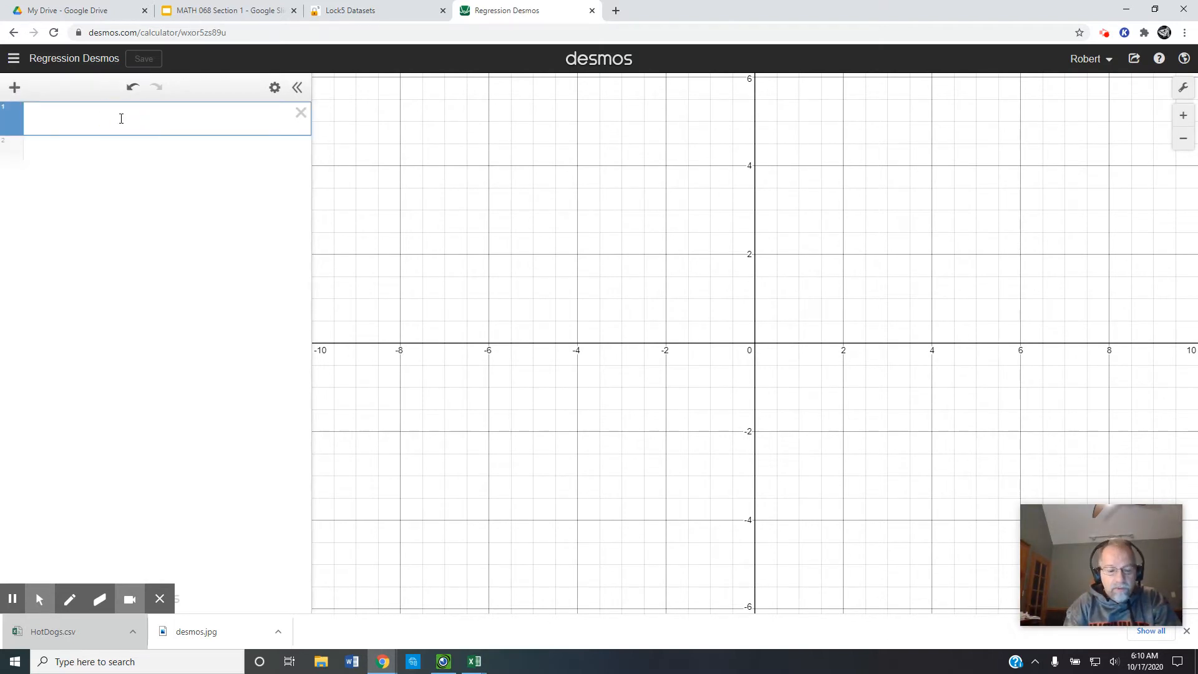
{"action": "type", "text": "("}
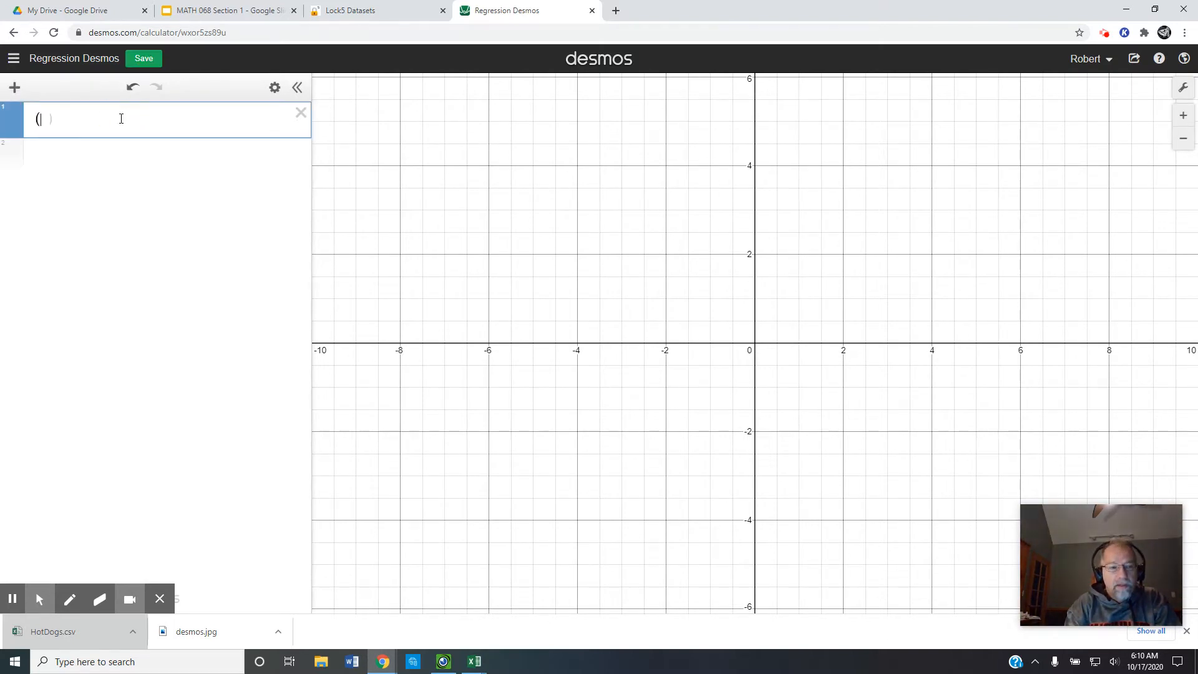
{"action": "type", "text": "2,4)"}
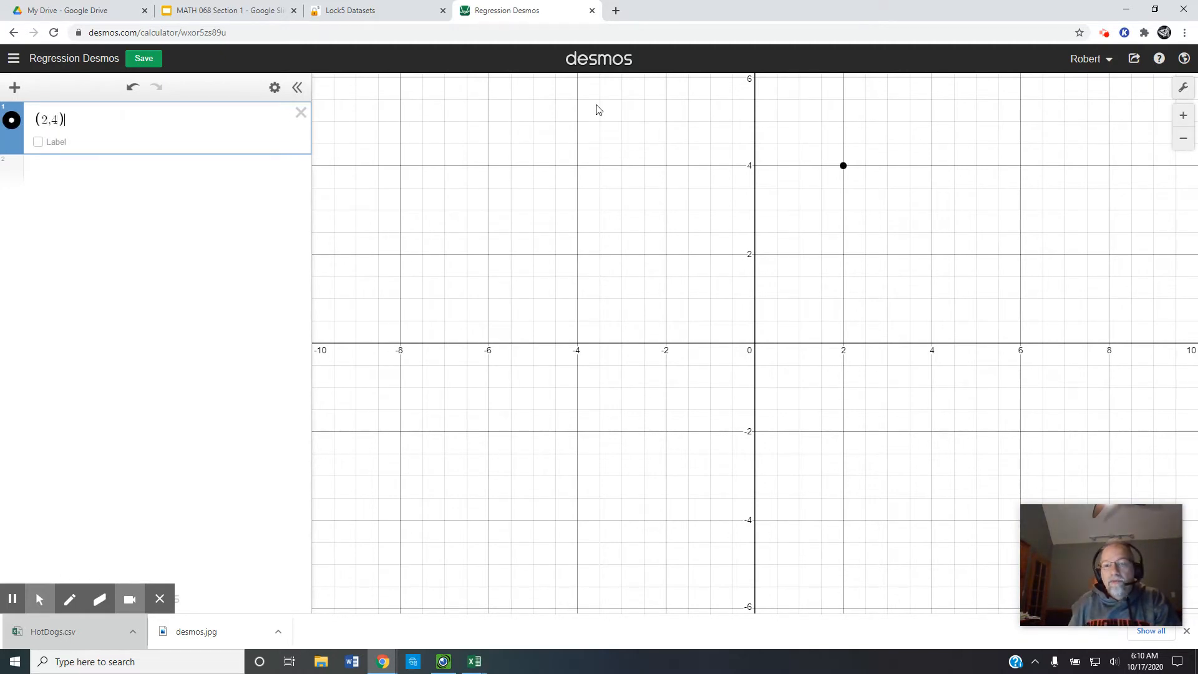
{"action": "left_click_drag", "start_coordinate": [1033, 200], "coordinate": [813, 402]}
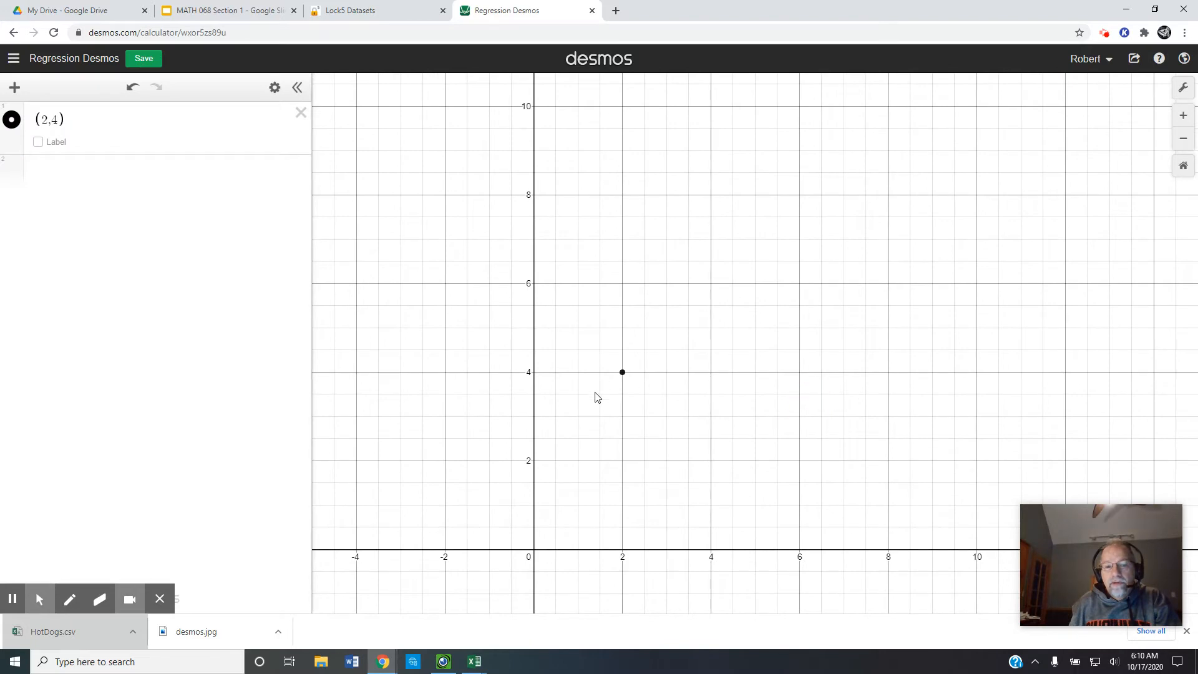
{"action": "left_click_drag", "start_coordinate": [913, 393], "coordinate": [841, 391]}
Step: Try the label on the point (2,4) and turn it off again
{"action": "left_click", "coordinate": [38, 142]}
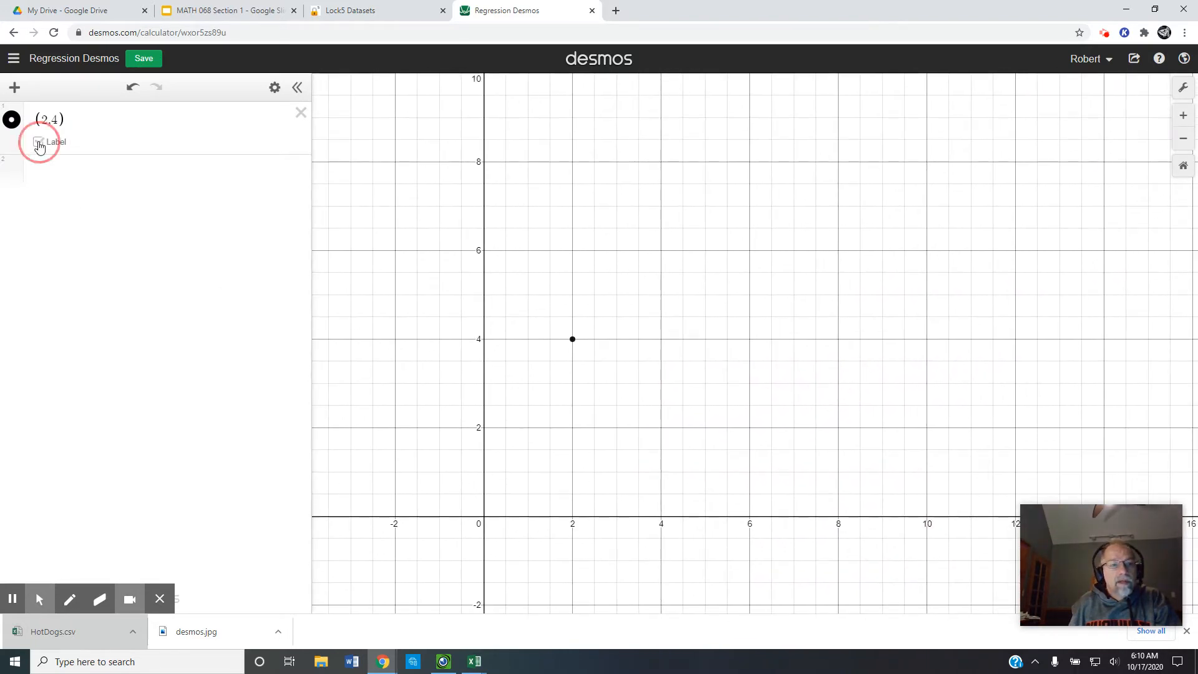
{"action": "left_click", "coordinate": [38, 142]}
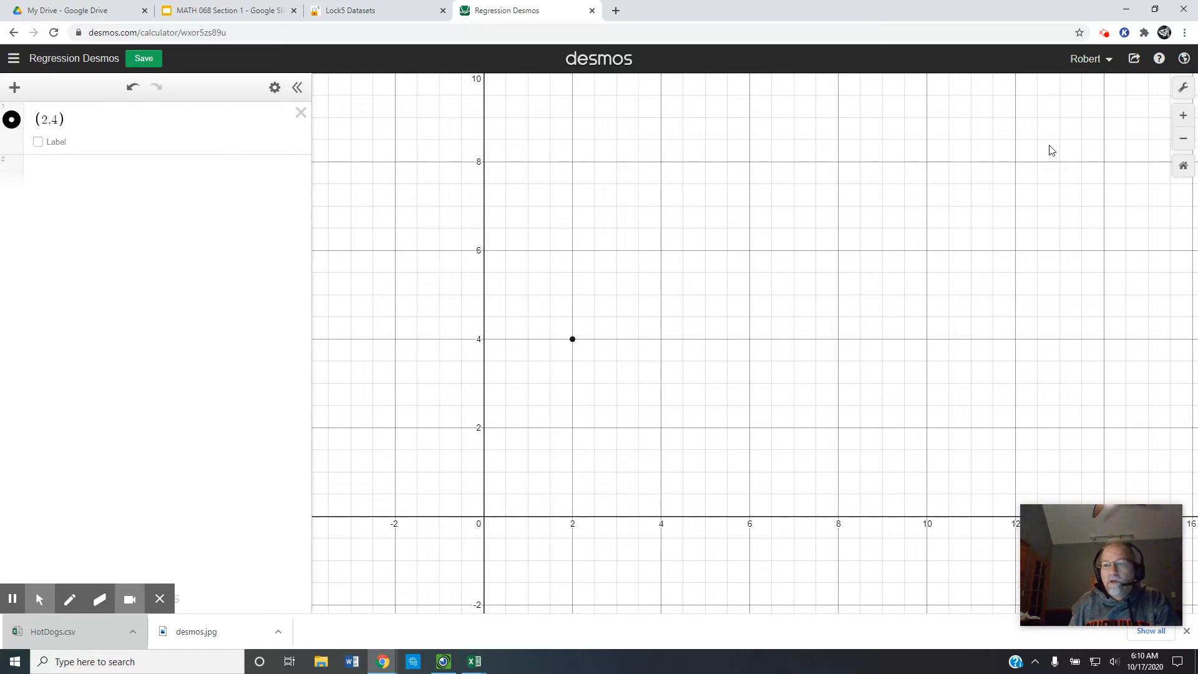
Step: Enable Projector Mode in the graph settings
{"action": "left_click", "coordinate": [1183, 88]}
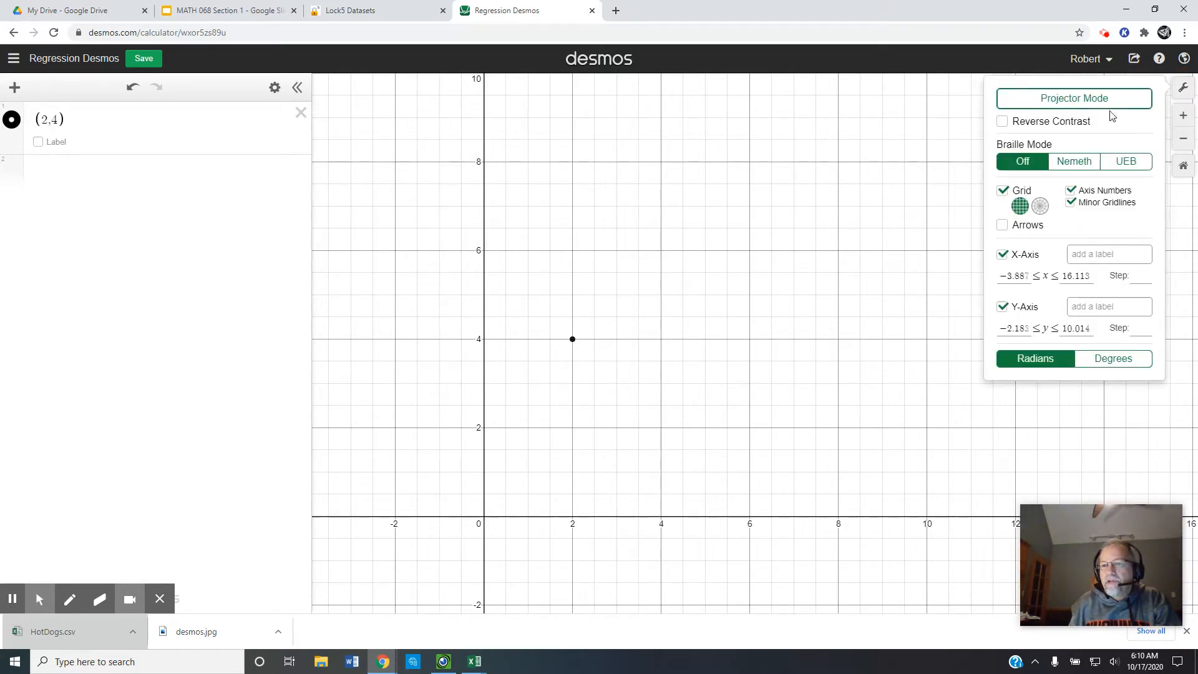
{"action": "left_click", "coordinate": [1091, 100]}
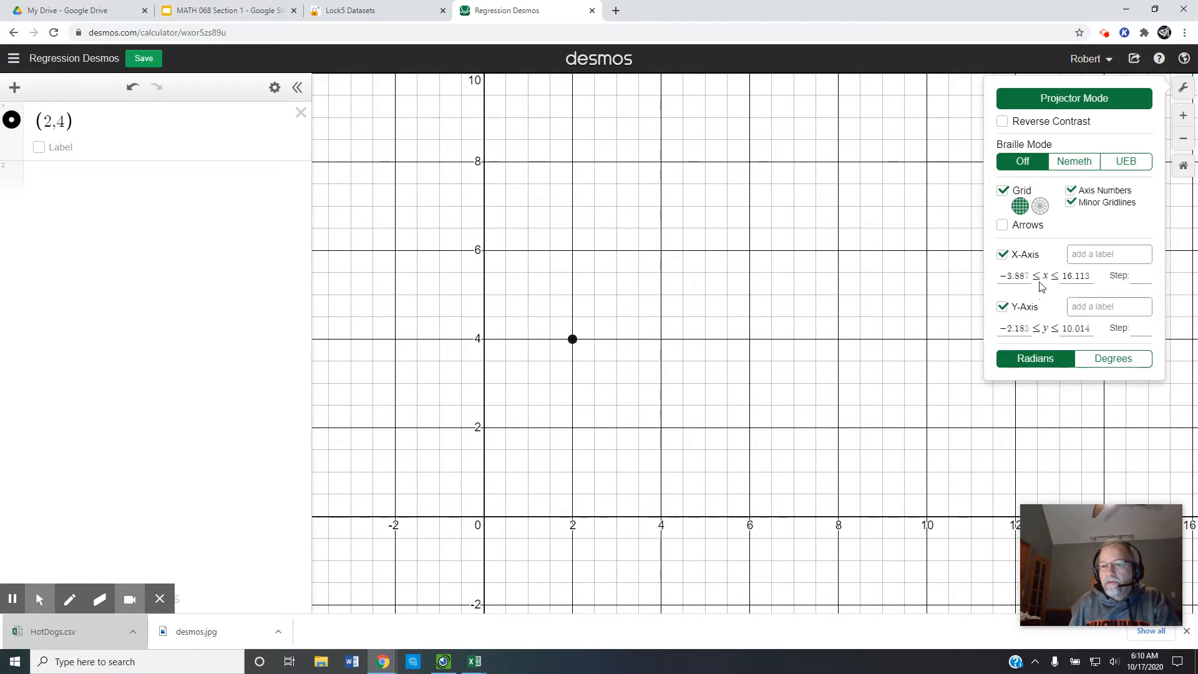
Step: Try "Years" as the x-axis label, clear it again and close the graph settings
{"action": "left_click", "coordinate": [1086, 262]}
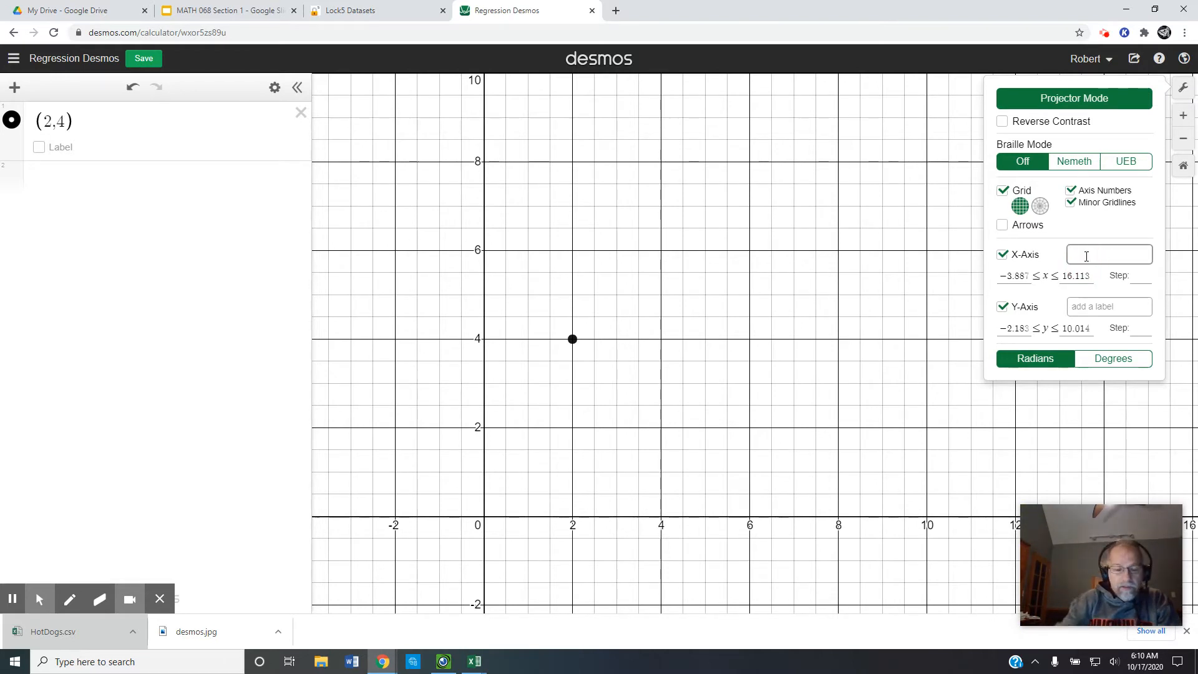
{"action": "type", "text": "Years"}
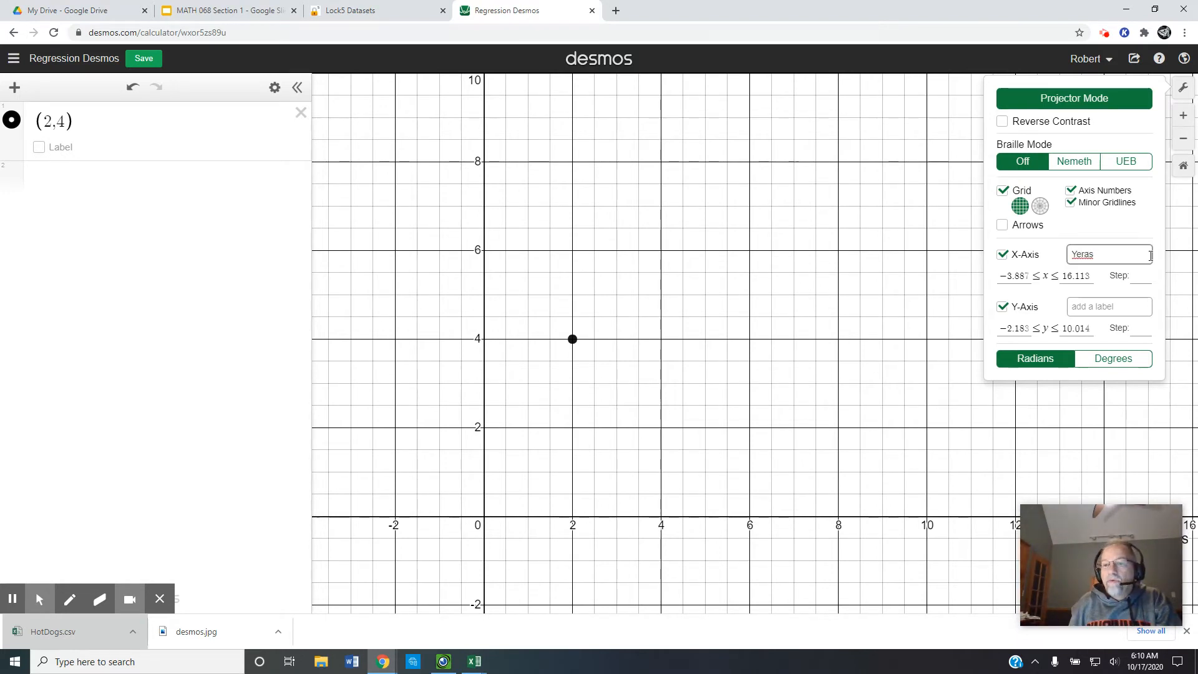
{"action": "key", "text": "BackSpace"}
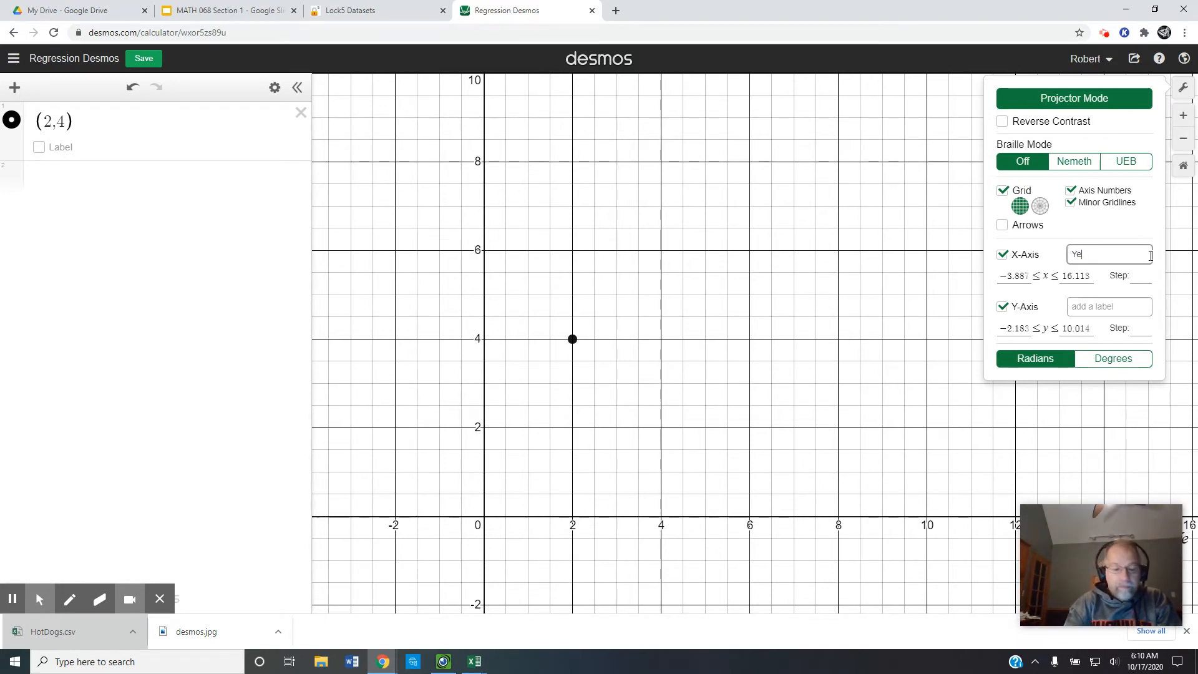
{"action": "type", "text": "ars"}
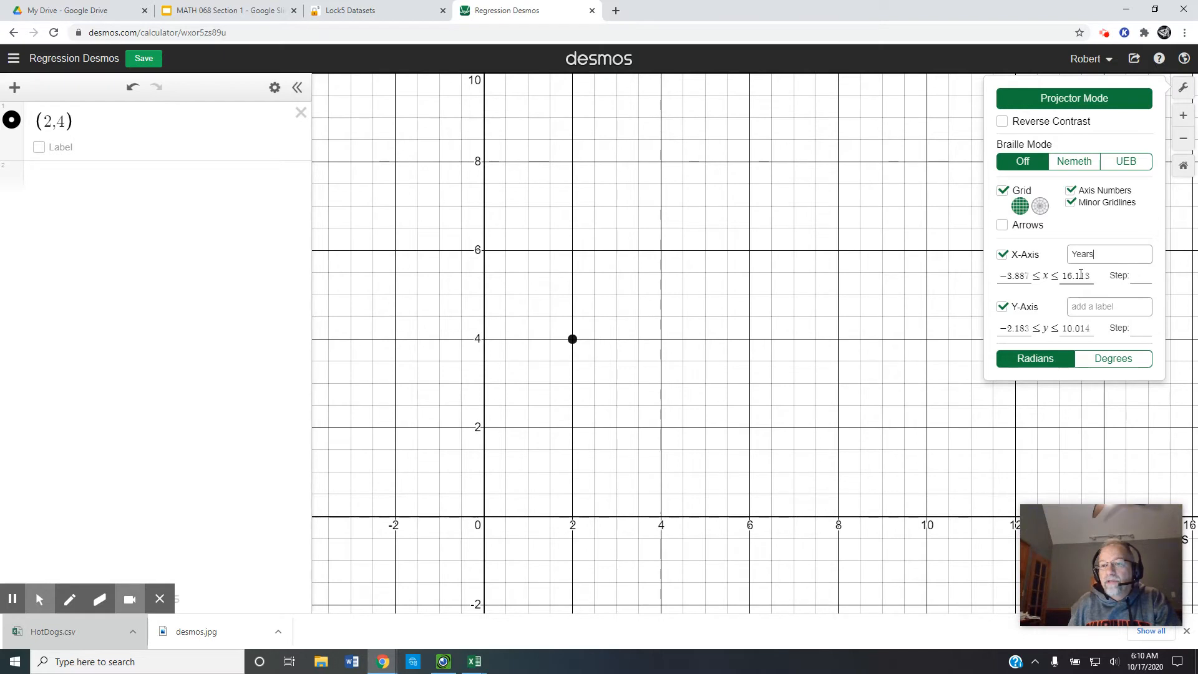
{"action": "left_click_drag", "start_coordinate": [1102, 251], "coordinate": [1073, 254]}
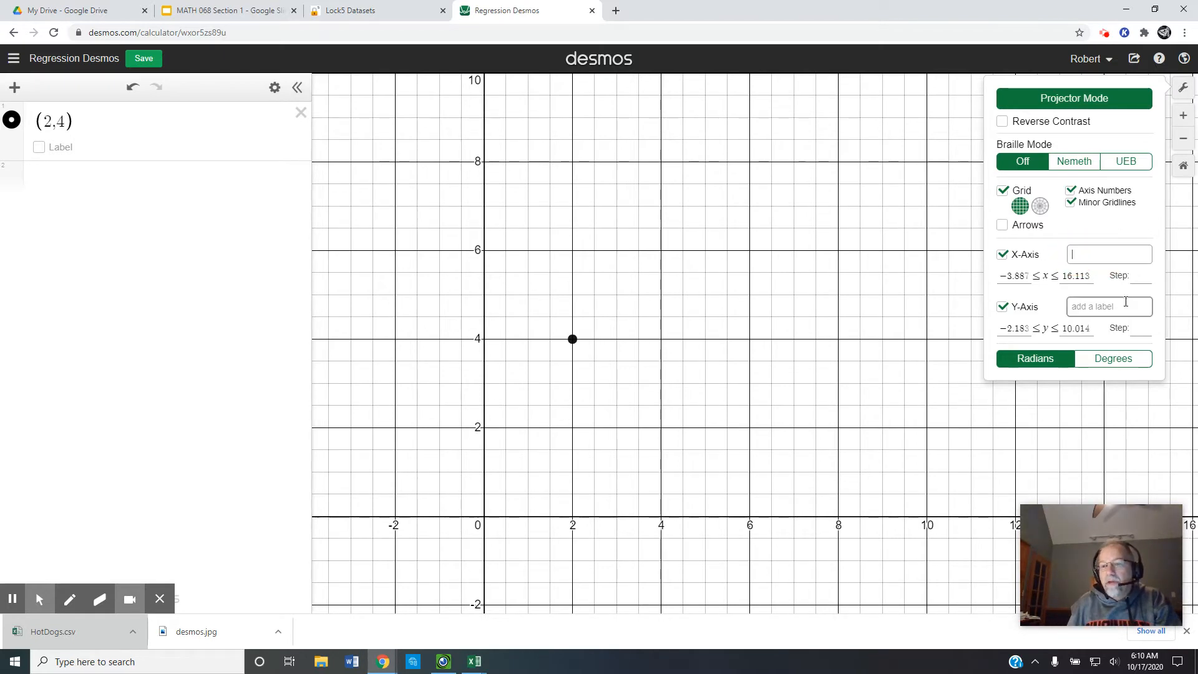
{"action": "left_click", "coordinate": [693, 367]}
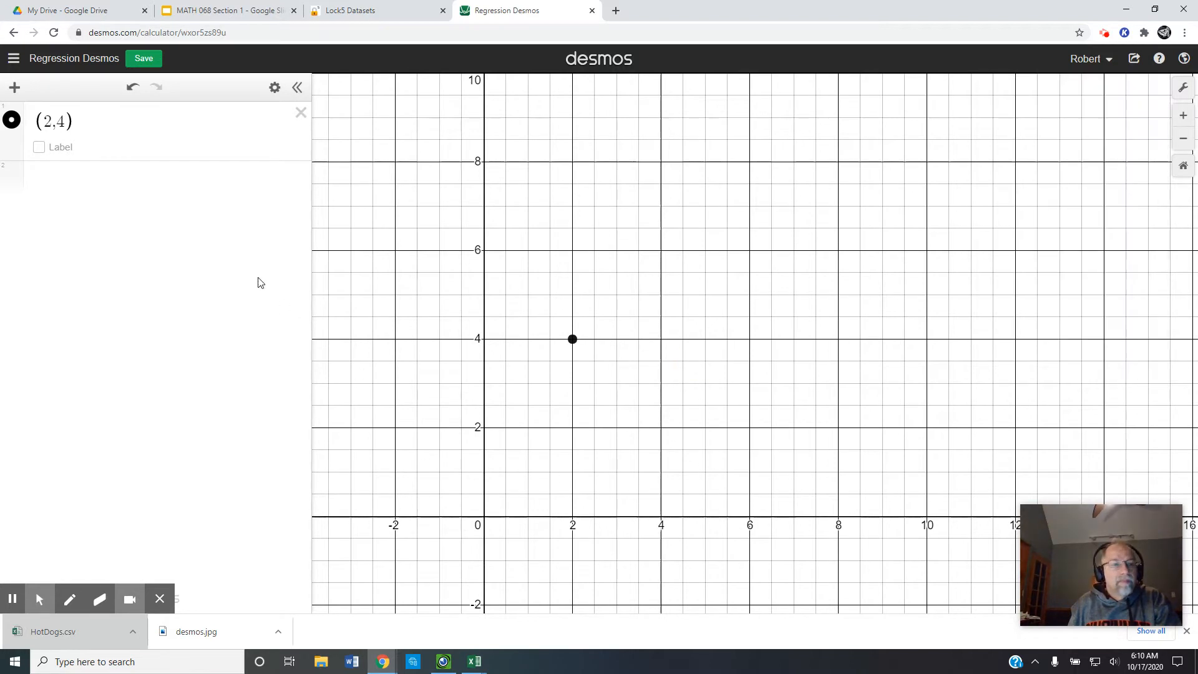
Step: Enter (3.7) as the second expression, below the point (2,4)
{"action": "left_click", "coordinate": [115, 120]}
{"action": "left_click", "coordinate": [84, 181]}
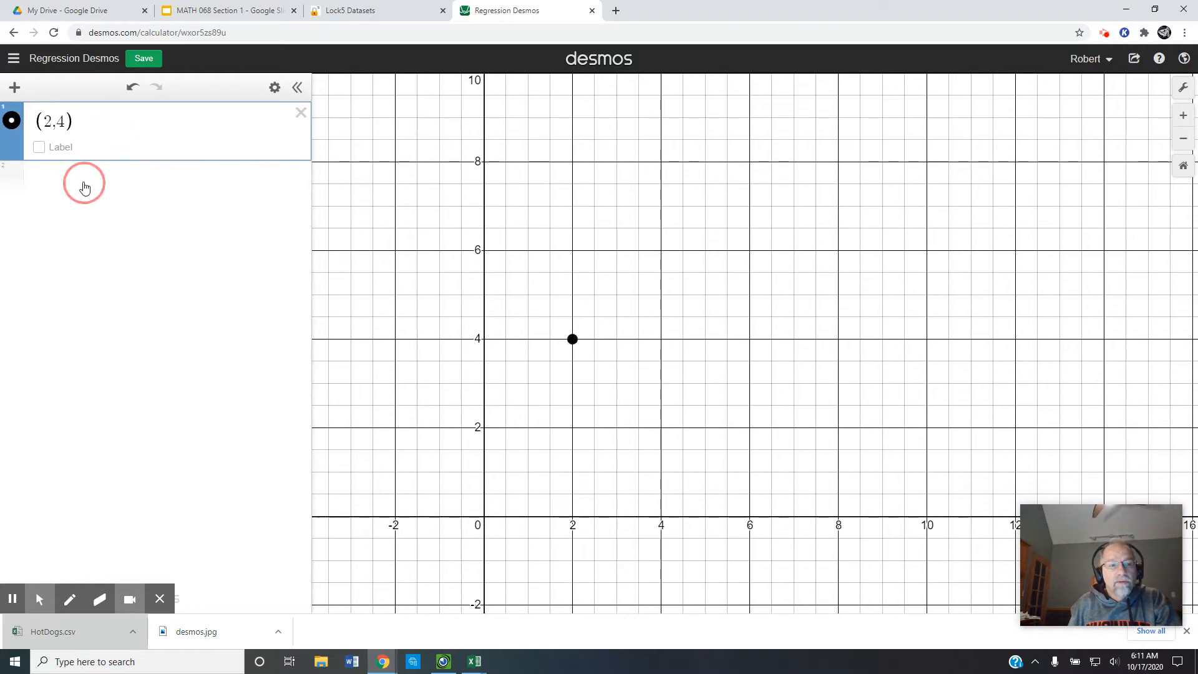
{"action": "type", "text": "("}
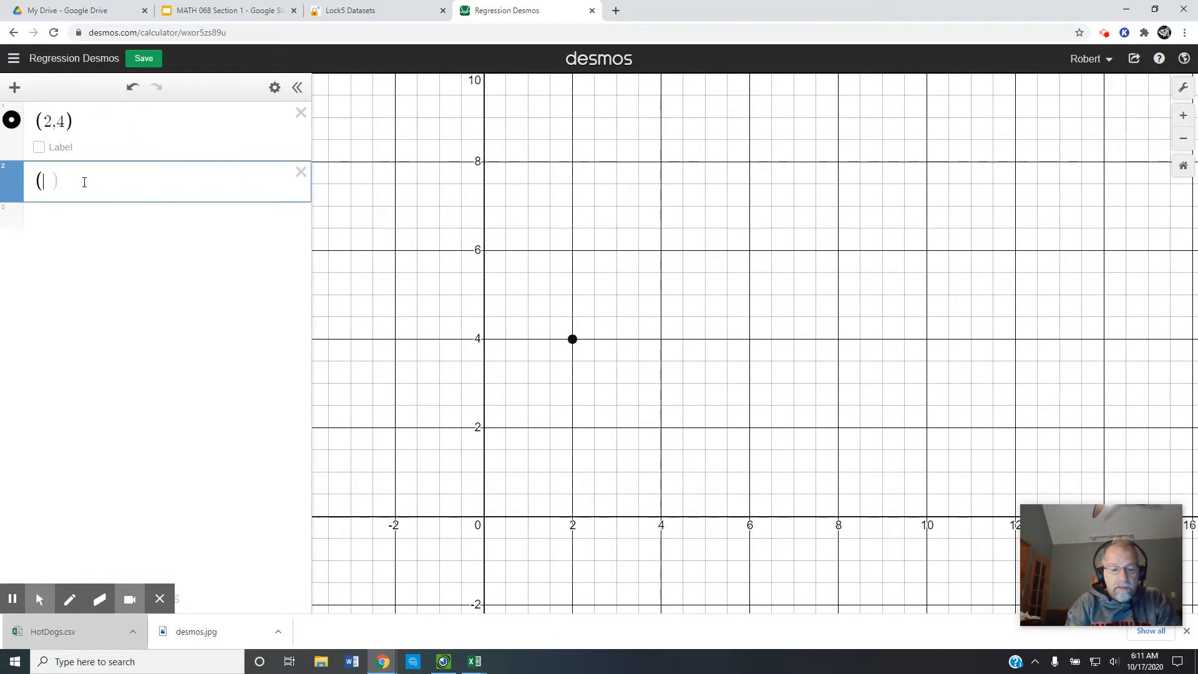
{"action": "type", "text": "3.7"}
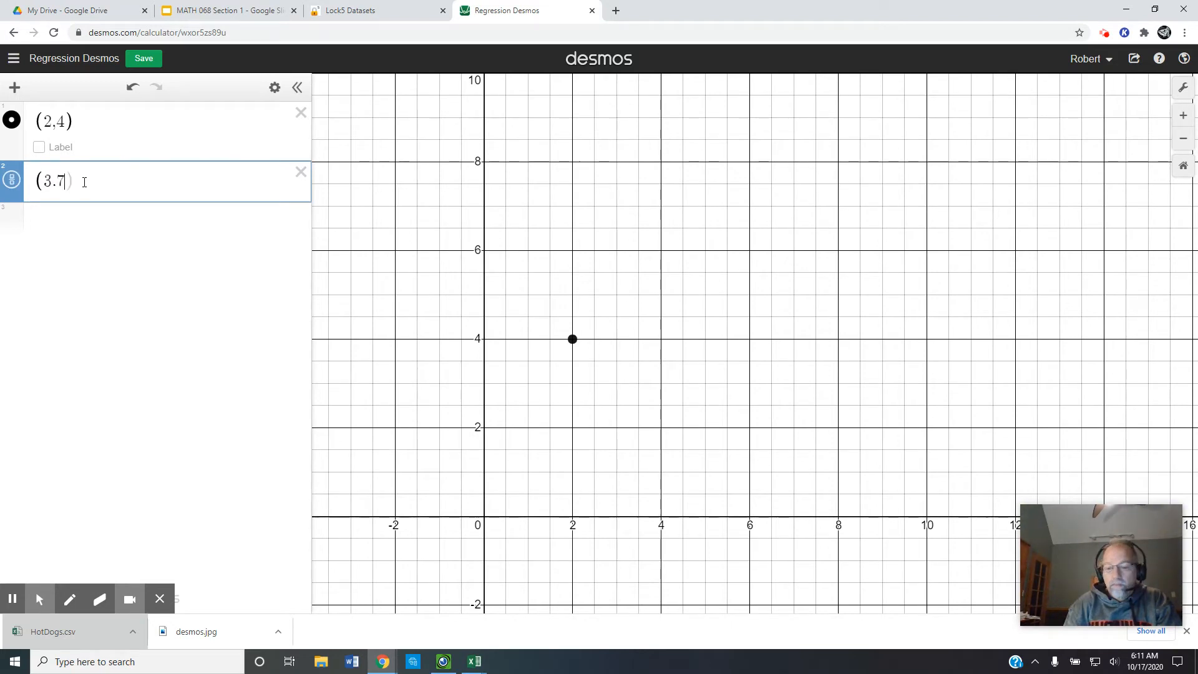
{"action": "key", "text": "Return"}
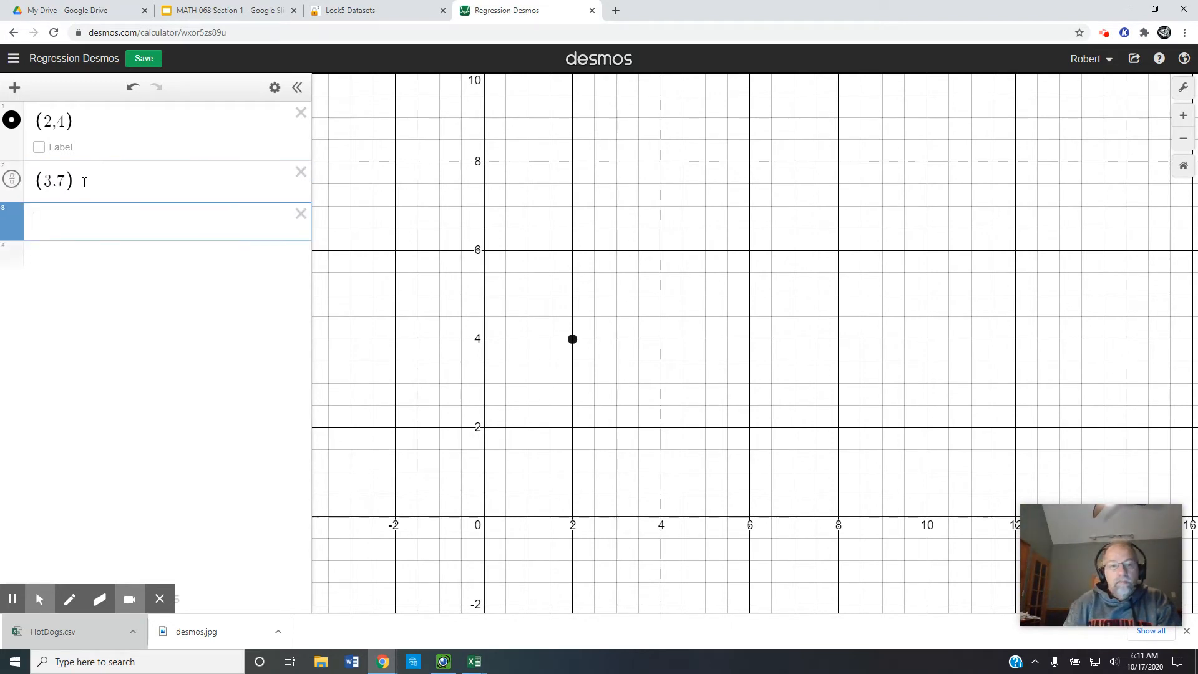
Step: Correct the second expression to the point (3,7), keeping the label of (2,4) switched off
{"action": "left_click", "coordinate": [38, 148]}
{"action": "left_click", "coordinate": [38, 148]}
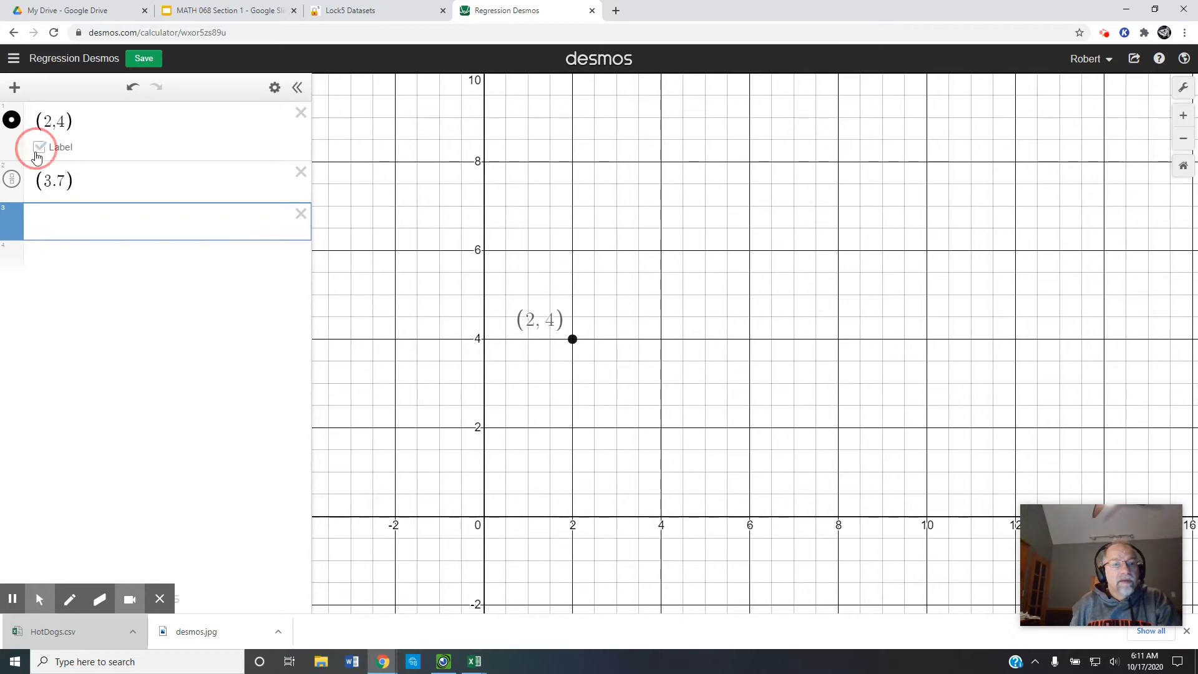
{"action": "left_click", "coordinate": [59, 183]}
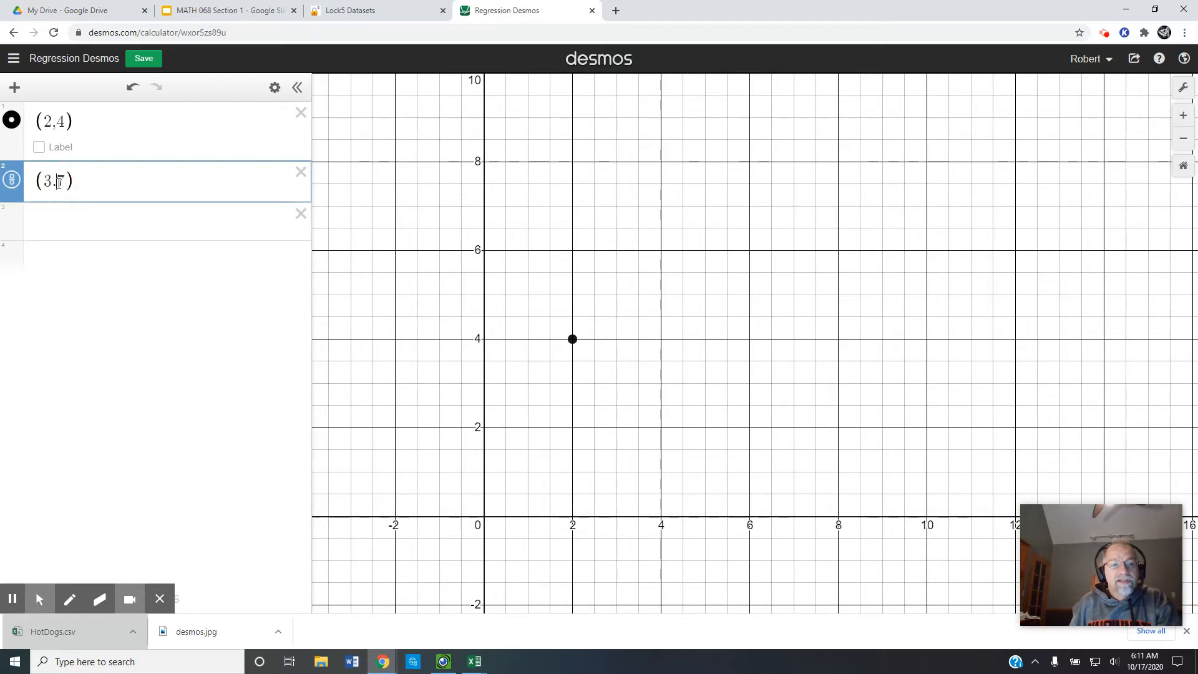
{"action": "key", "text": "BackSpace"}
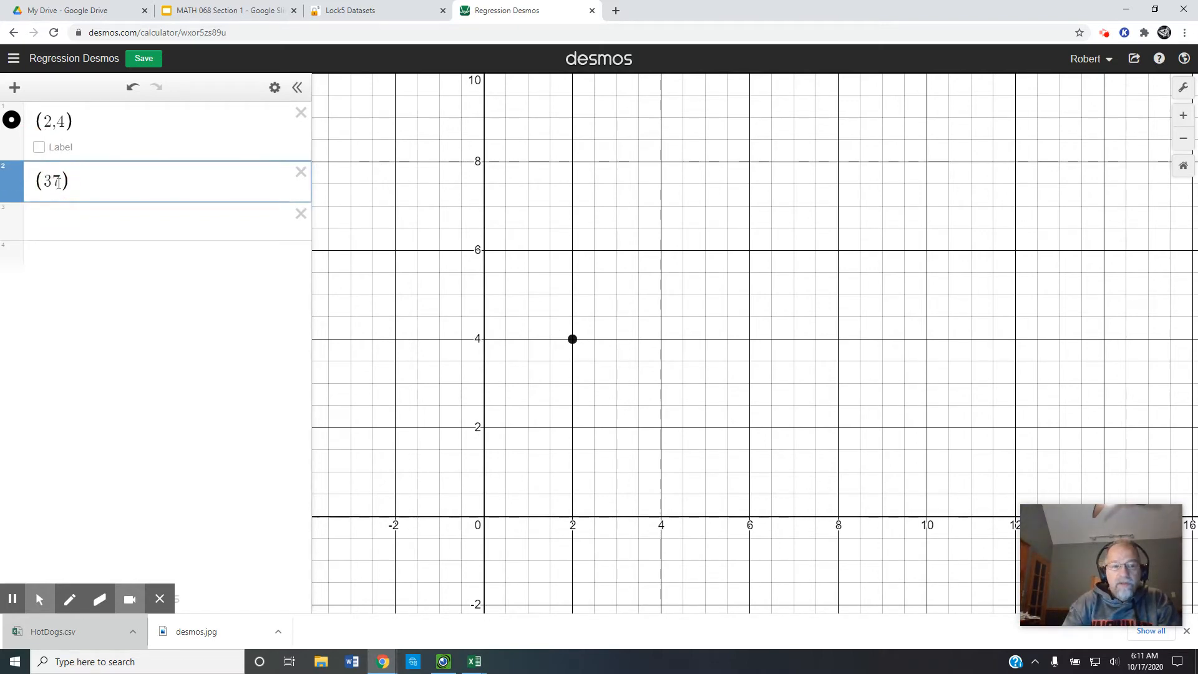
{"action": "type", "text": ","}
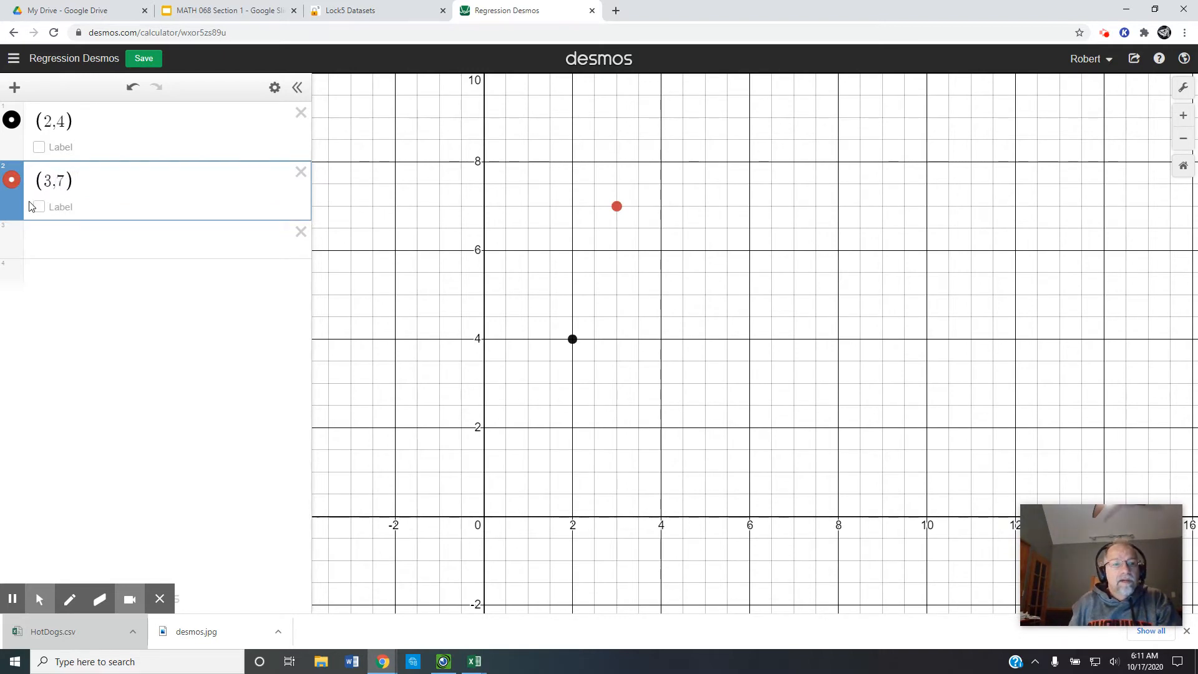
Step: Show the coordinate labels of both points and hide them again
{"action": "left_click", "coordinate": [38, 207]}
{"action": "left_click", "coordinate": [40, 147]}
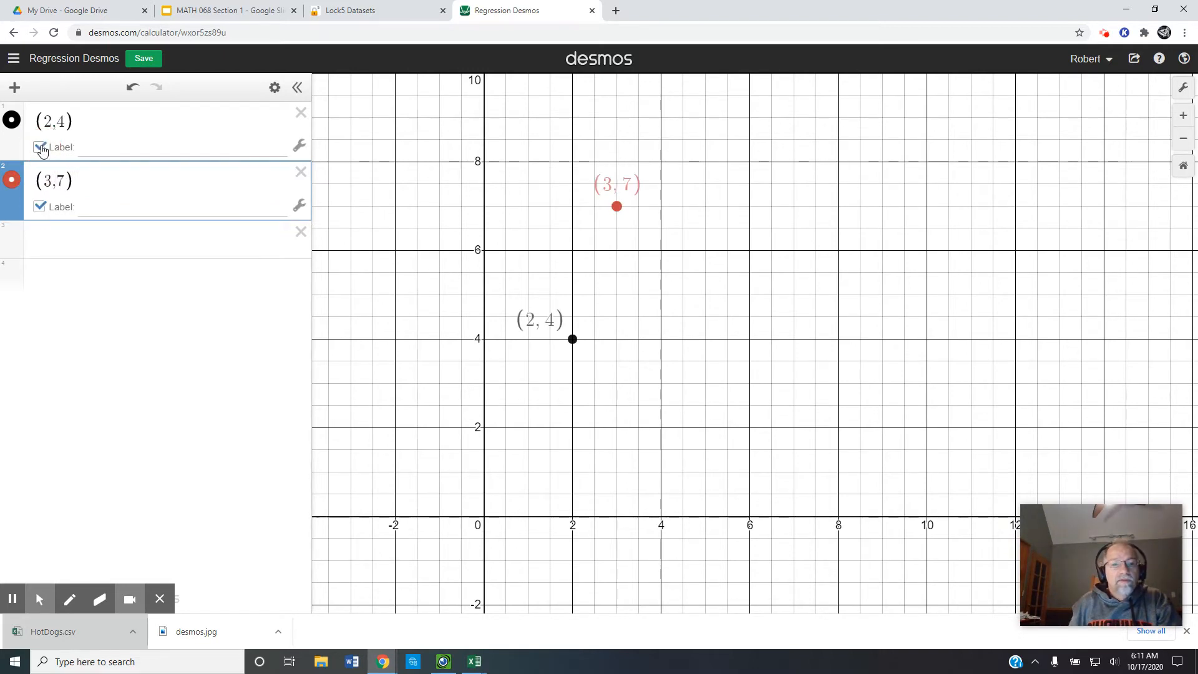
{"action": "left_click", "coordinate": [39, 147]}
{"action": "left_click", "coordinate": [39, 207]}
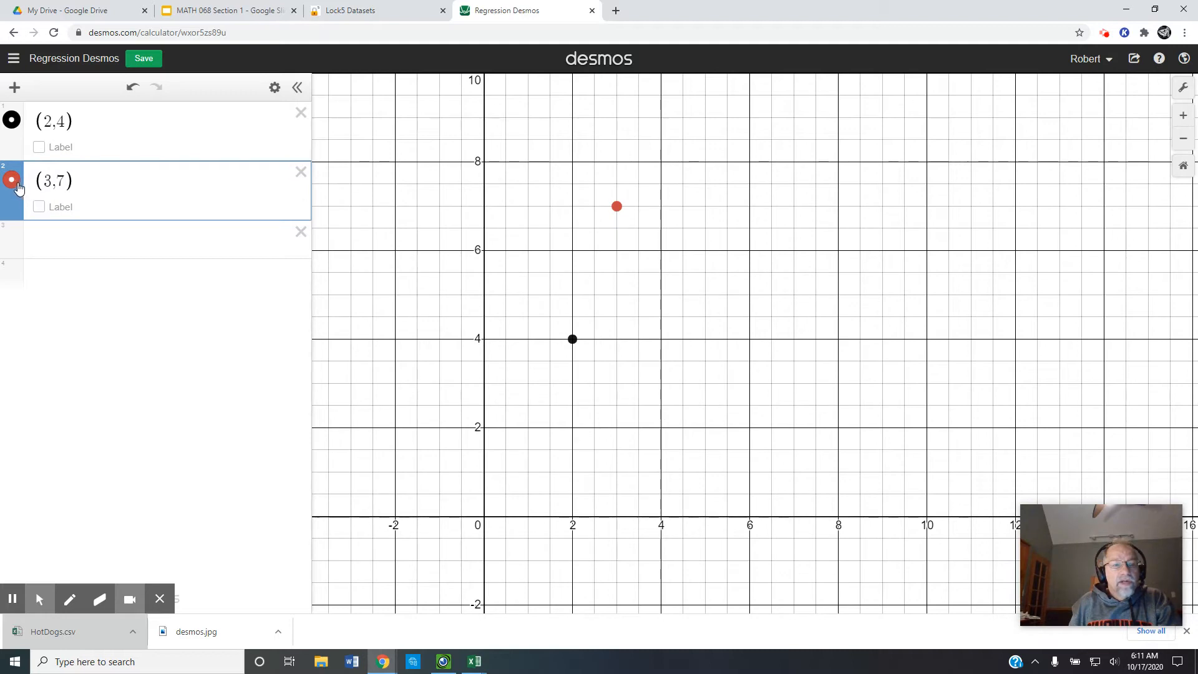
Step: Change the marker style of the points (3,7) and (2,4) to crosses
{"action": "left_click", "coordinate": [15, 183]}
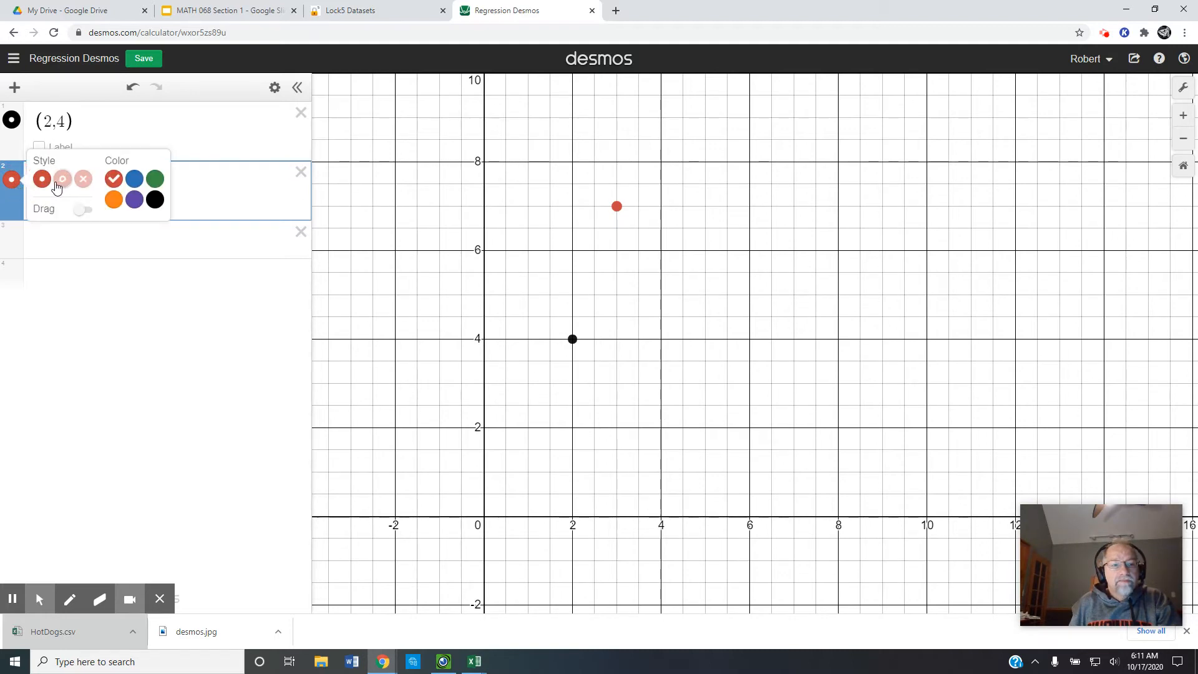
{"action": "left_click", "coordinate": [82, 181]}
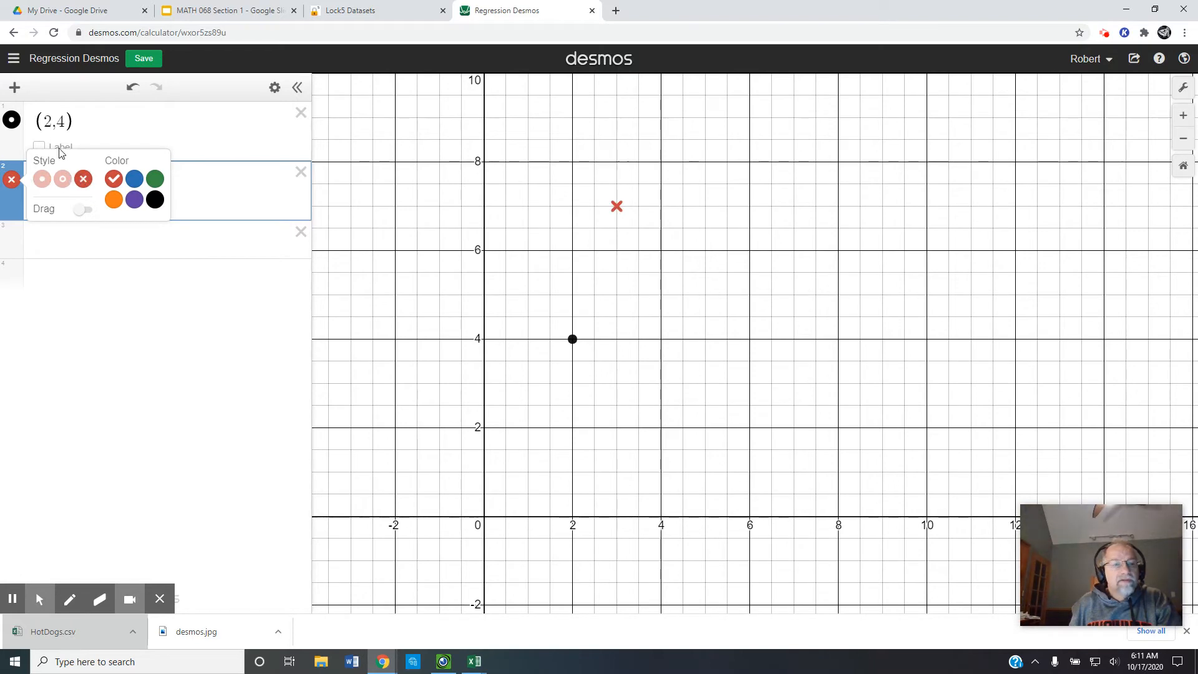
{"action": "left_click", "coordinate": [11, 125]}
{"action": "left_click", "coordinate": [12, 125]}
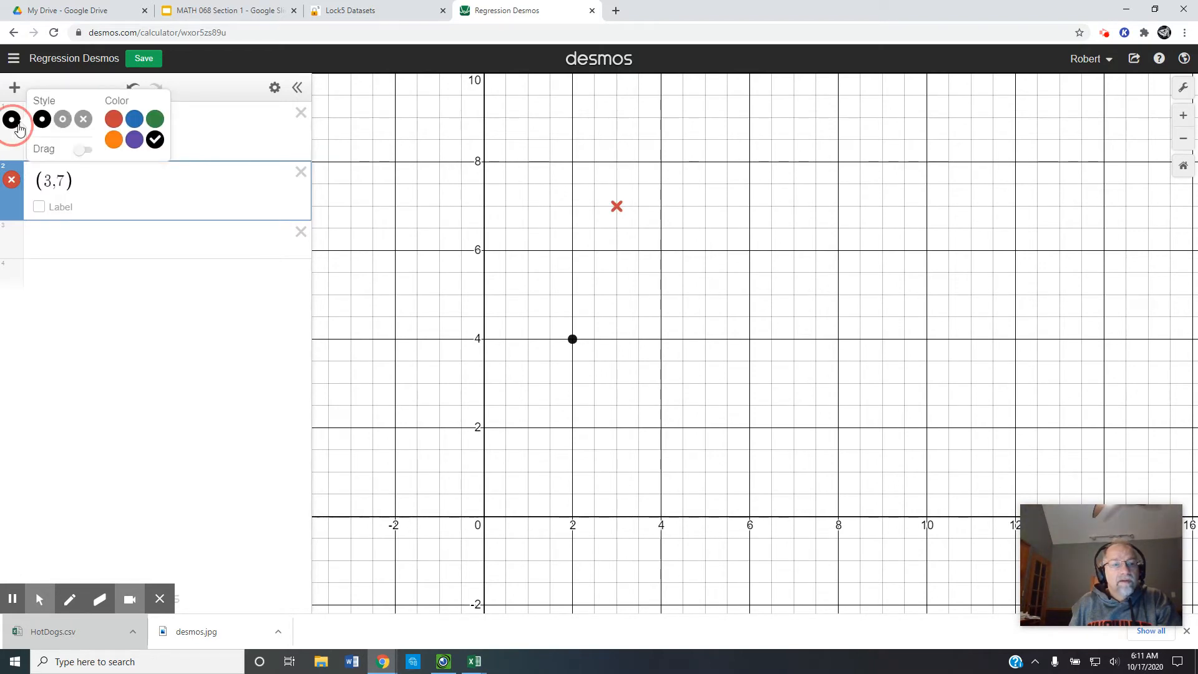
{"action": "left_click", "coordinate": [83, 120]}
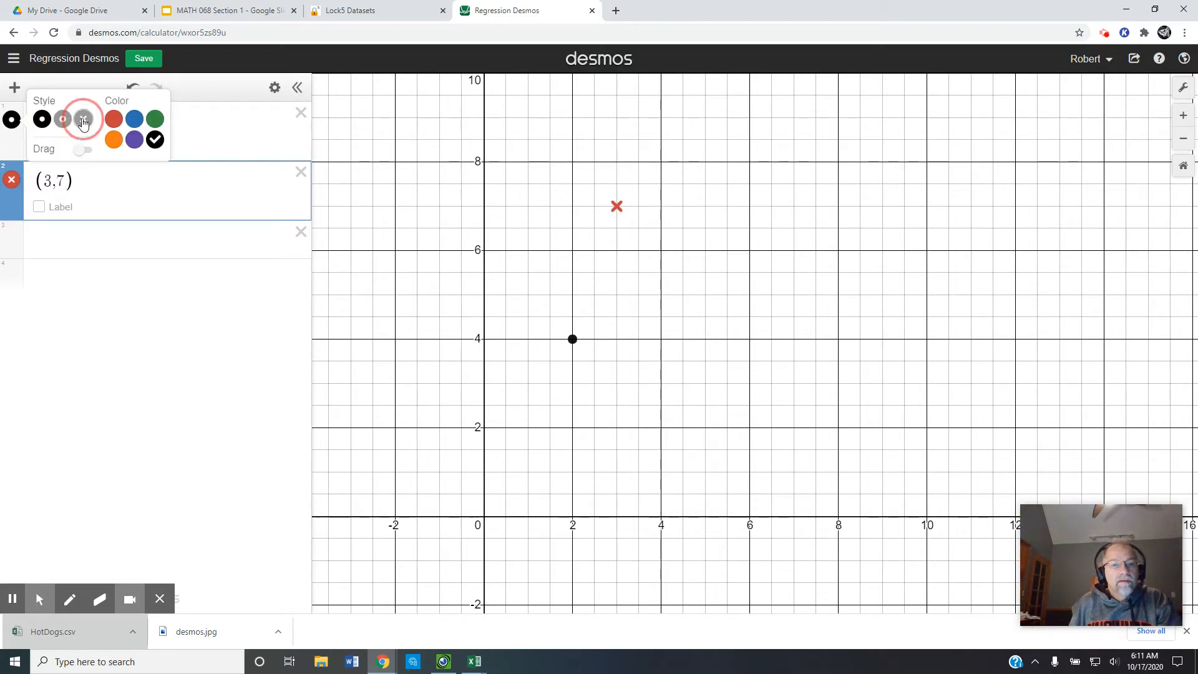
Step: Hide the points (2,4) and (3,7) on the graph, individually and together, and show both again
{"action": "left_click", "coordinate": [122, 270]}
{"action": "left_click", "coordinate": [17, 128]}
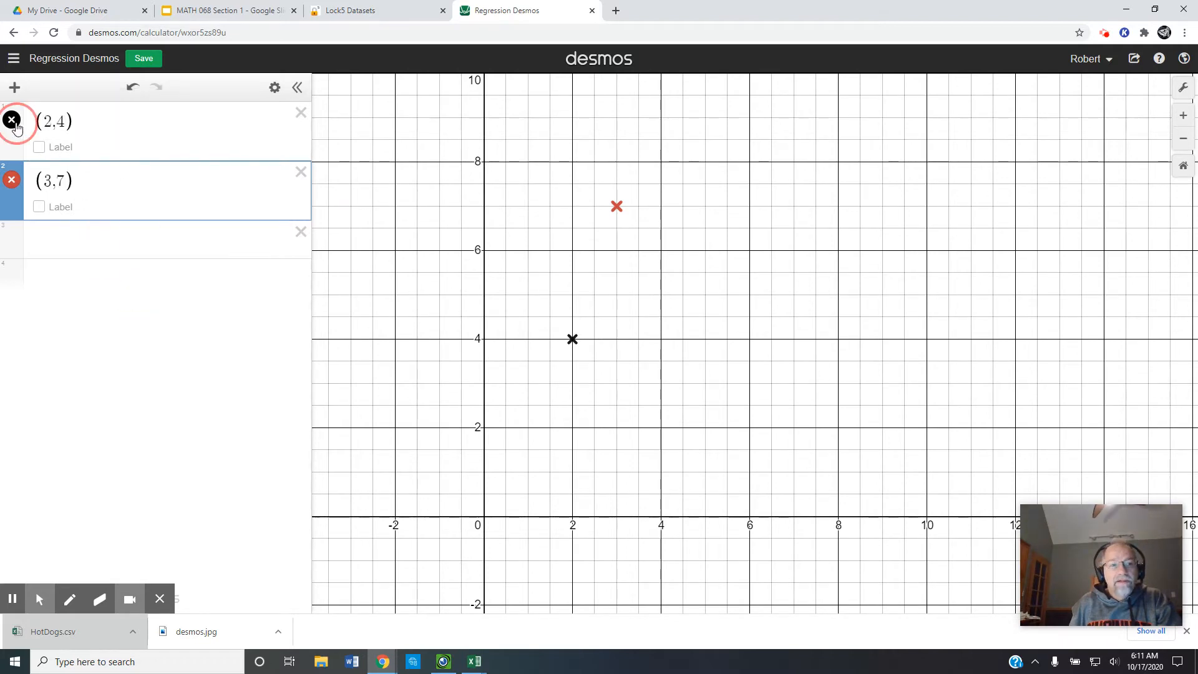
{"action": "left_click", "coordinate": [17, 187]}
{"action": "left_click", "coordinate": [17, 187]}
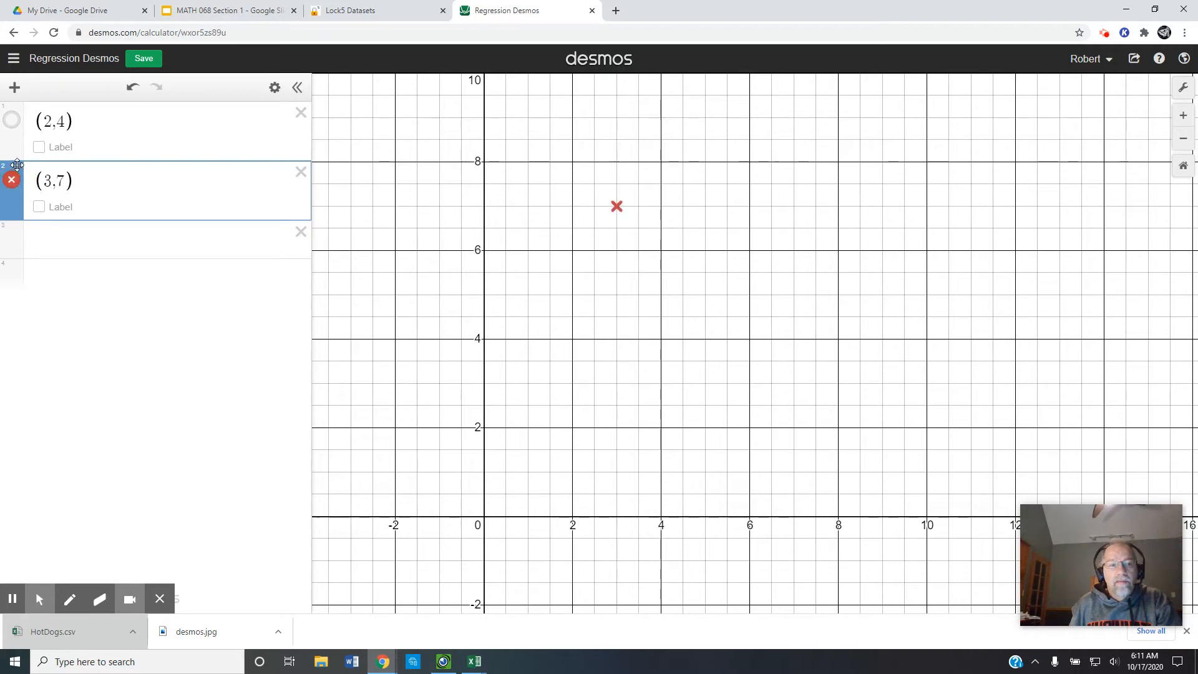
{"action": "left_click", "coordinate": [13, 122]}
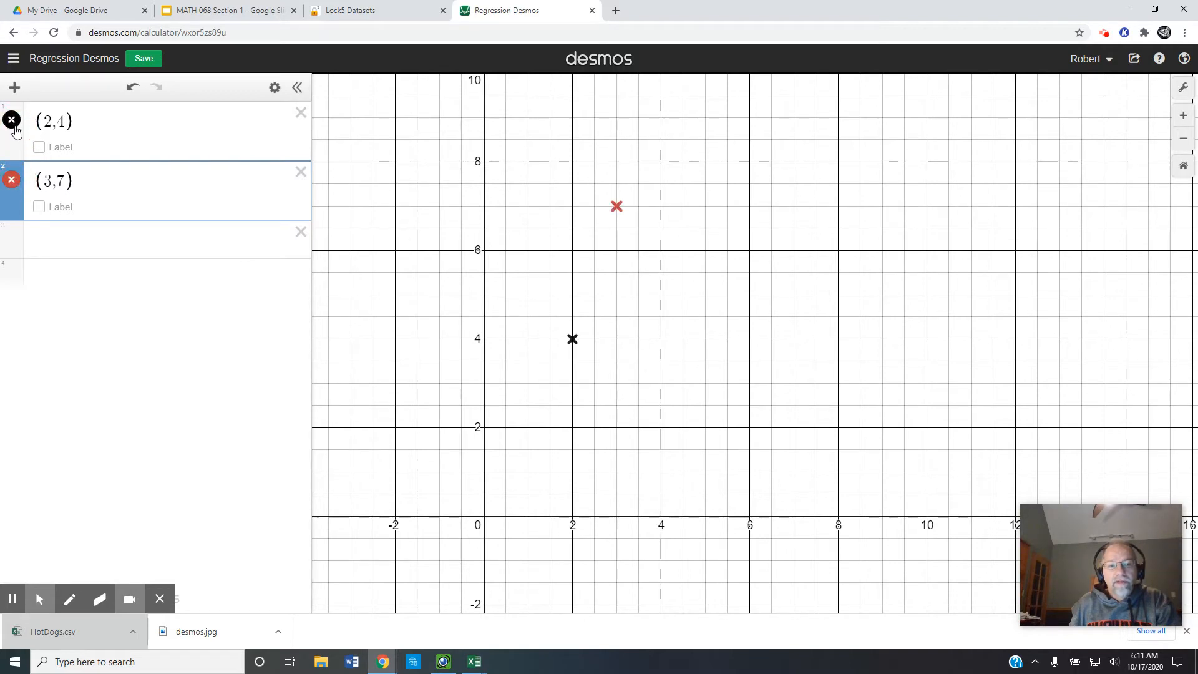
{"action": "left_click", "coordinate": [15, 128]}
{"action": "left_click", "coordinate": [16, 187]}
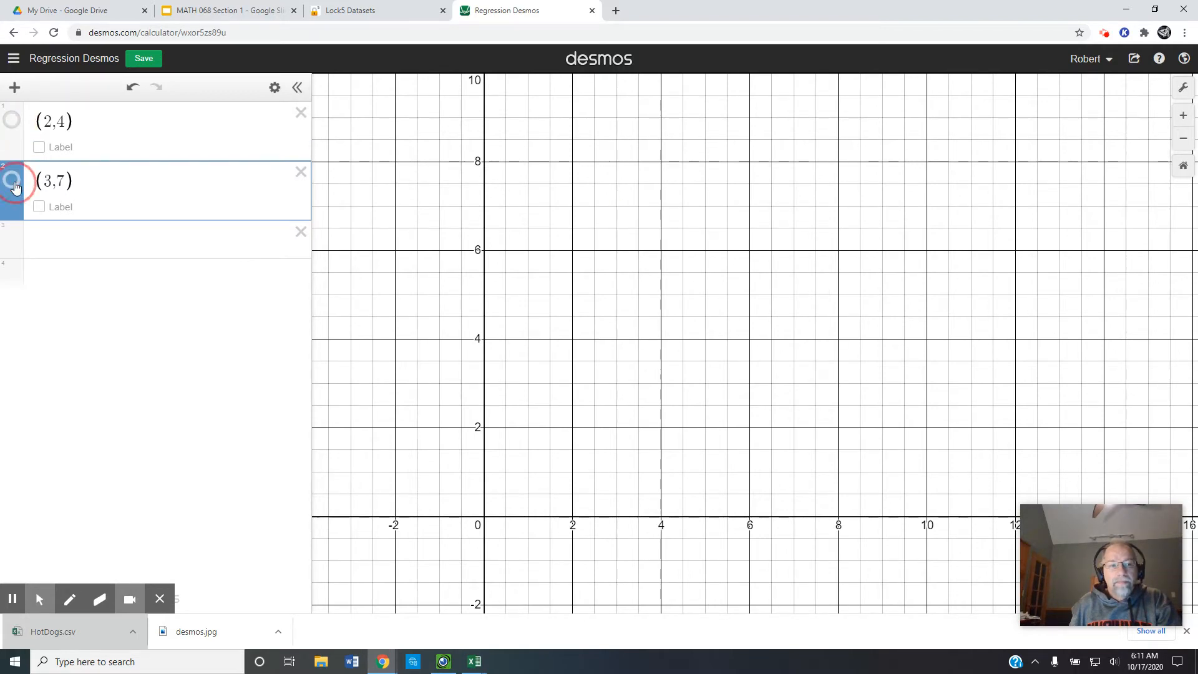
{"action": "left_click", "coordinate": [14, 182]}
{"action": "left_click", "coordinate": [12, 121]}
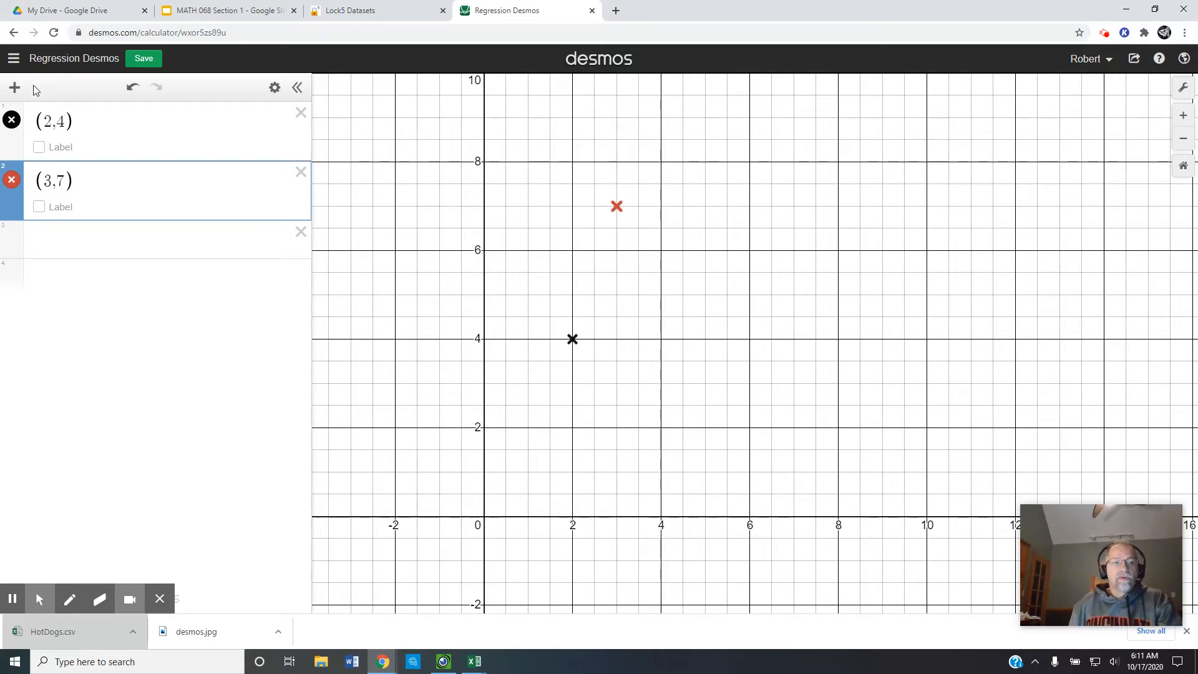
Step: Add a folder named Dots below the two points and try collapsing and expanding it
{"action": "left_click", "coordinate": [15, 88]}
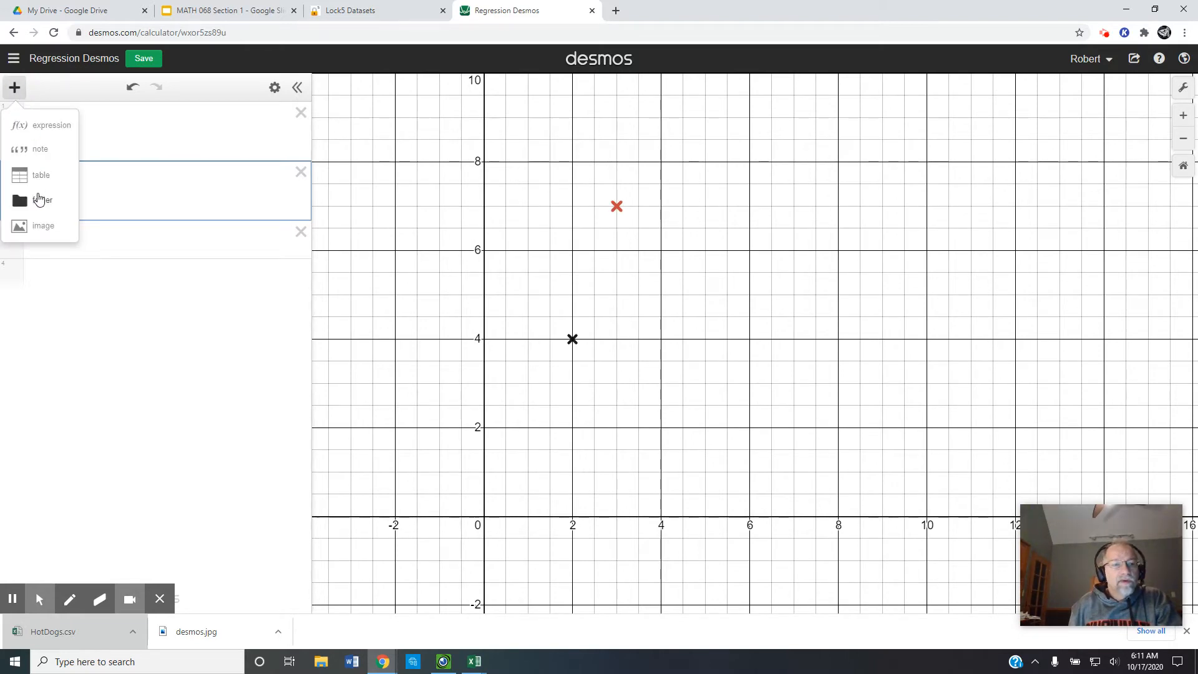
{"action": "left_click", "coordinate": [39, 202]}
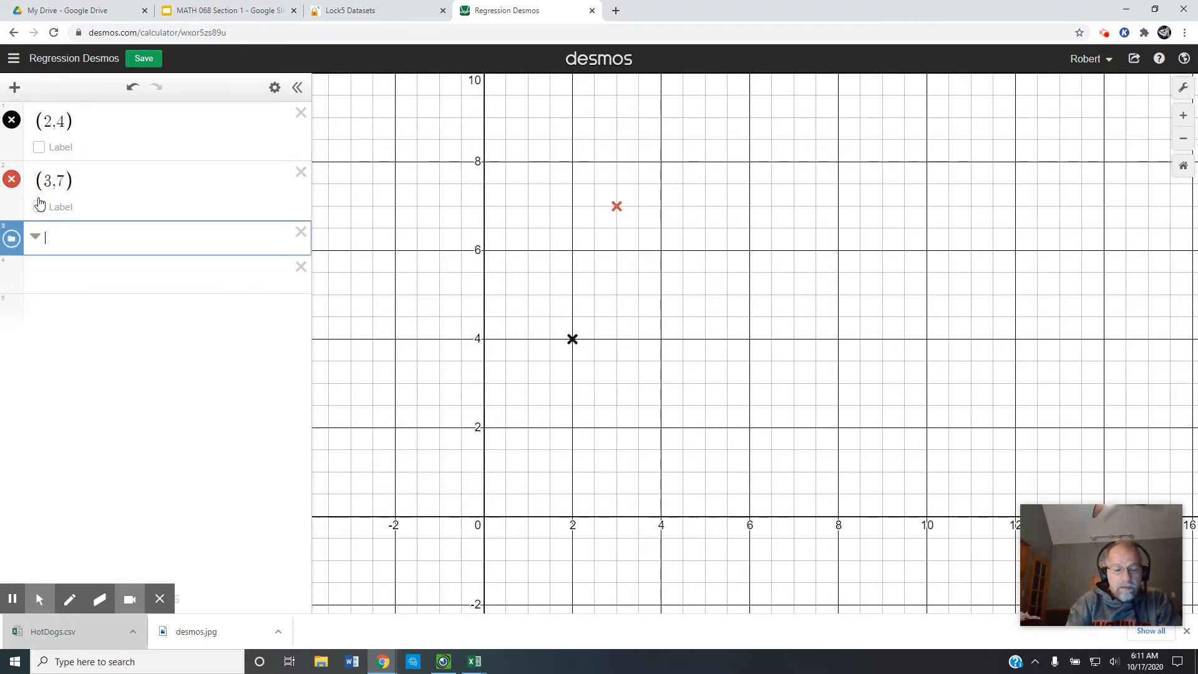
{"action": "type", "text": "Dots"}
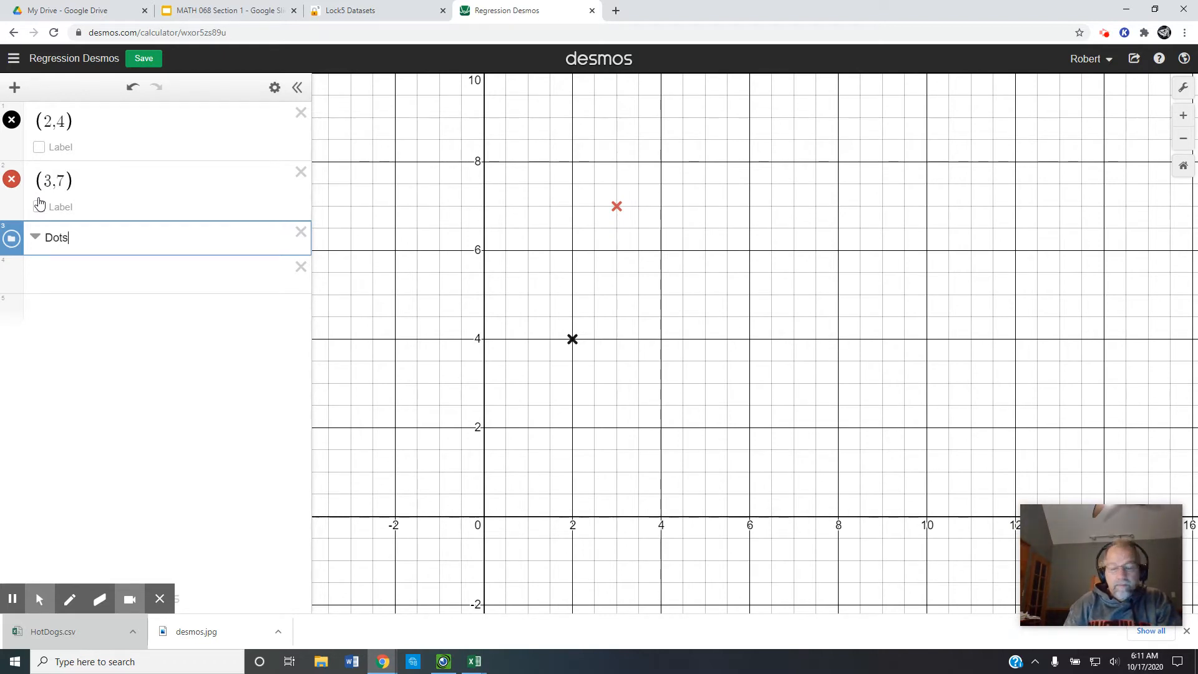
{"action": "key", "text": "Return"}
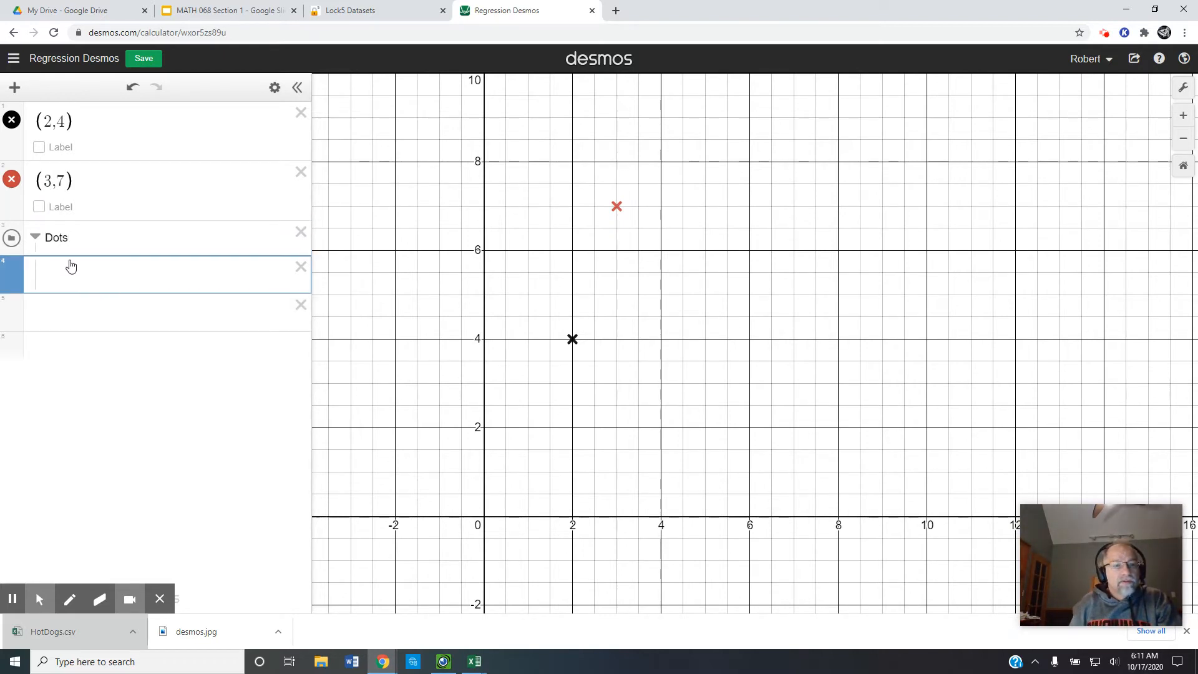
{"action": "left_click", "coordinate": [35, 242]}
{"action": "left_click", "coordinate": [35, 242]}
{"action": "left_click", "coordinate": [35, 242]}
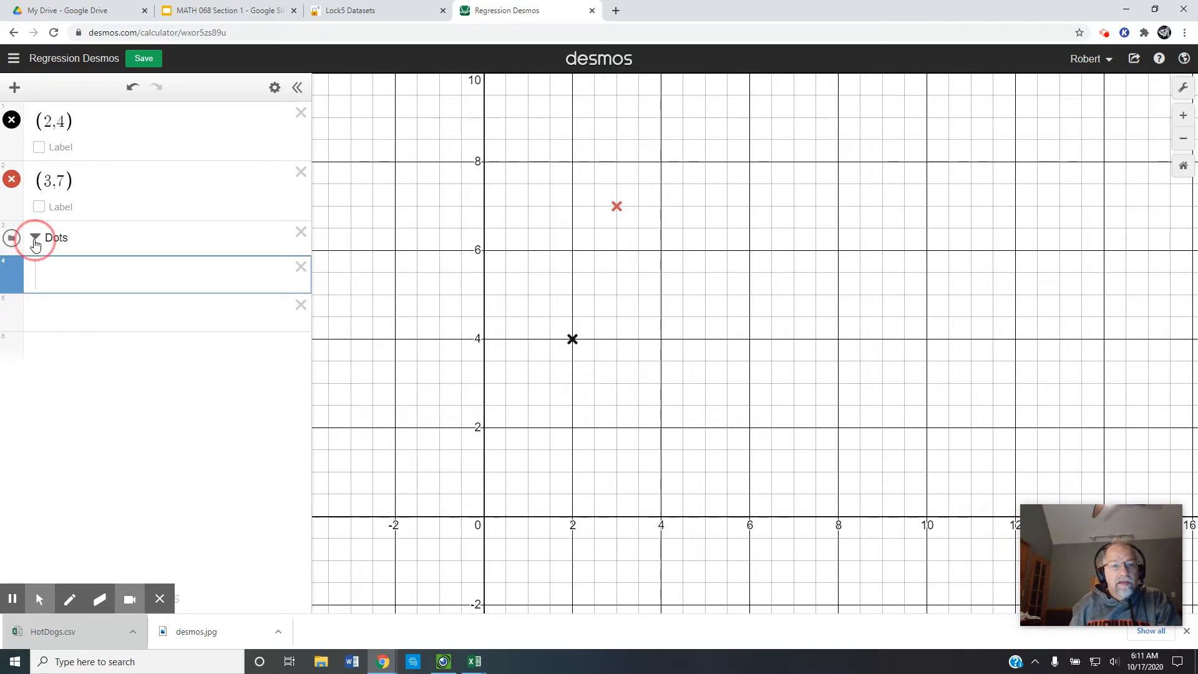
{"action": "left_click", "coordinate": [35, 243]}
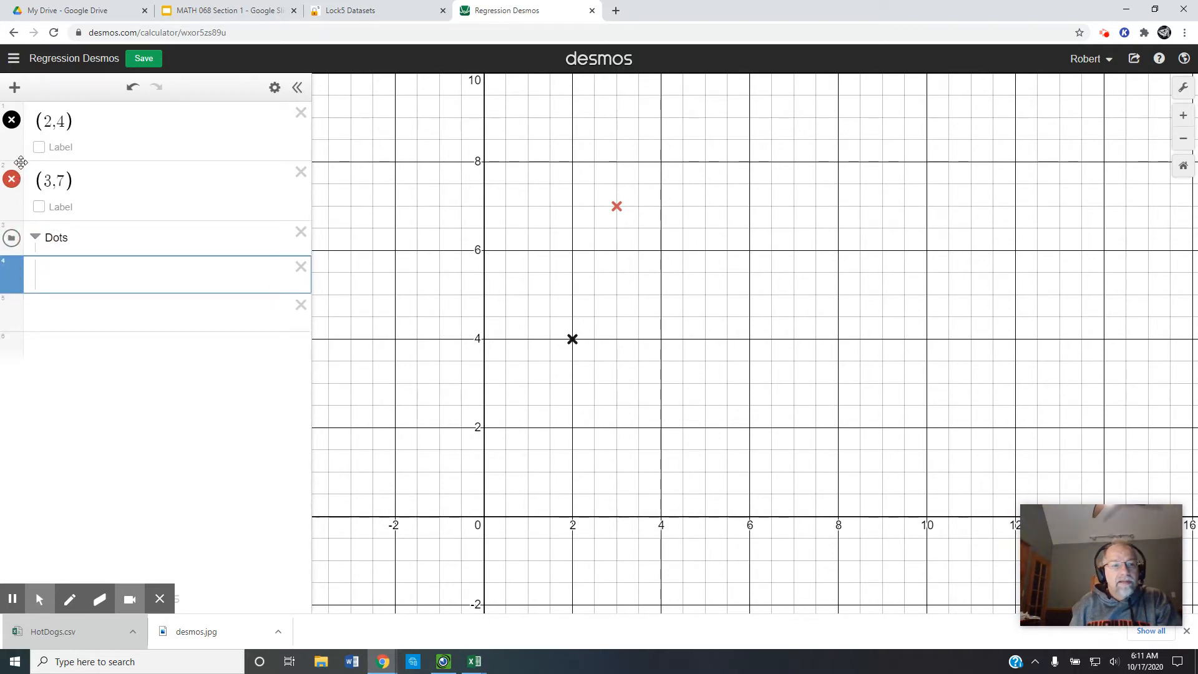
Step: Move the points (3,7) and (2,4) into the Dots folder and test collapsing and expanding its contents
{"action": "left_click_drag", "start_coordinate": [20, 162], "coordinate": [20, 188]}
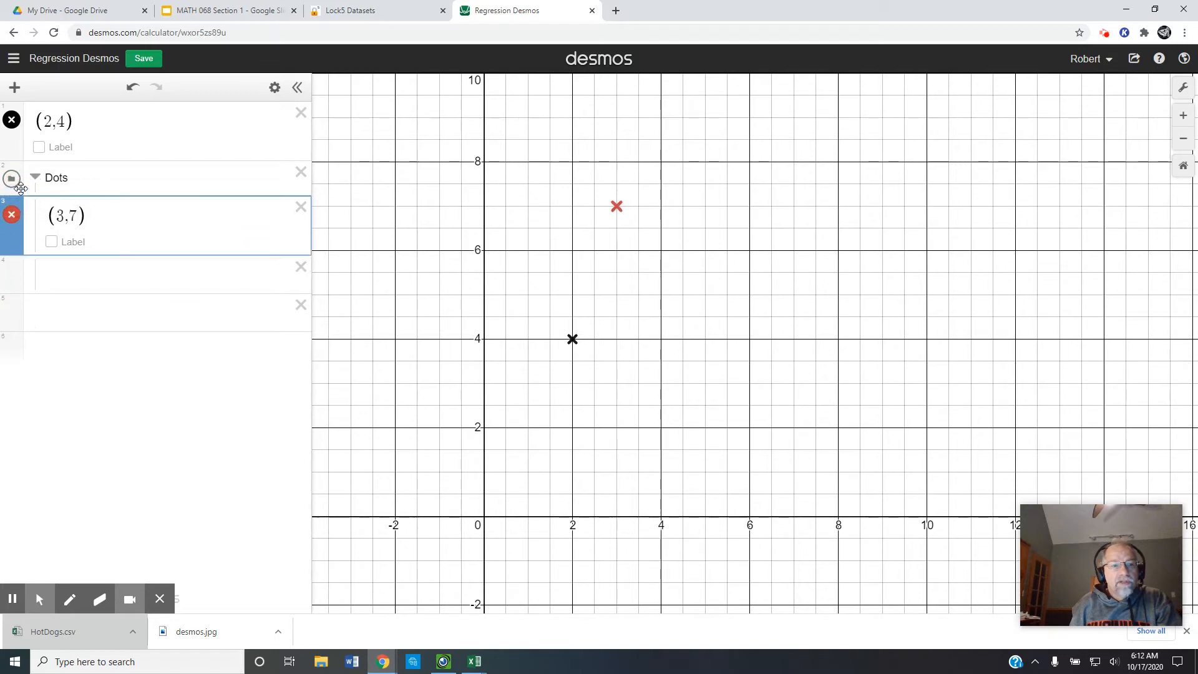
{"action": "left_click_drag", "start_coordinate": [21, 107], "coordinate": [36, 131]}
{"action": "left_click", "coordinate": [34, 119]}
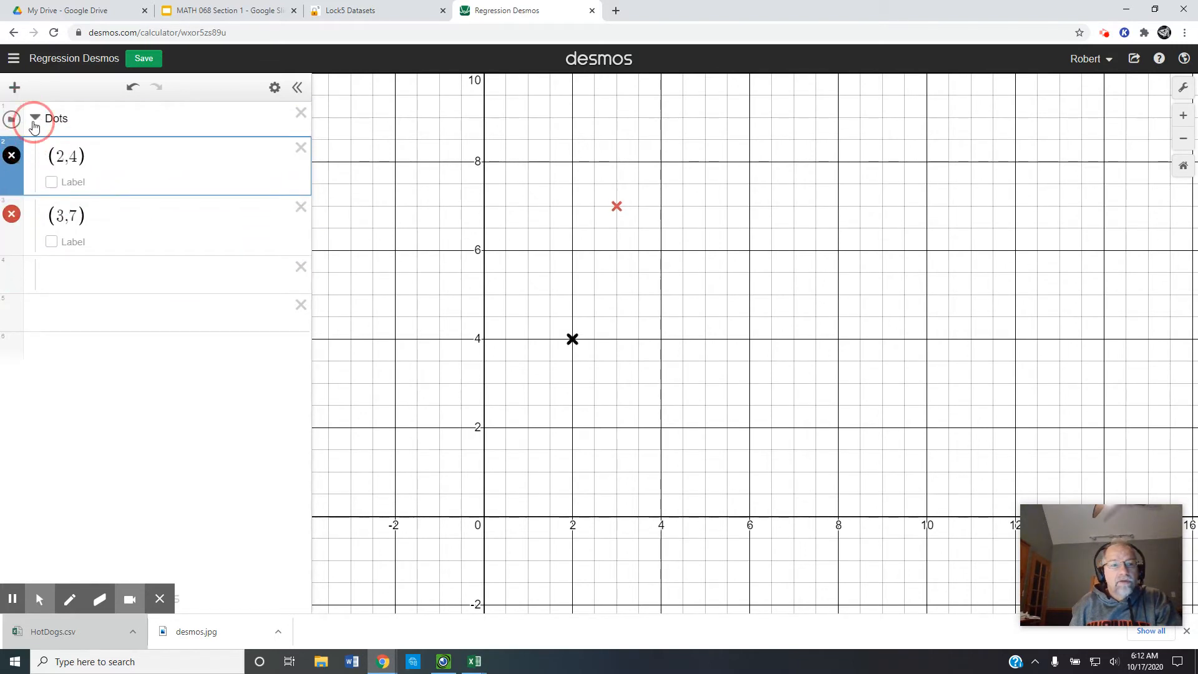
{"action": "left_click", "coordinate": [34, 119]}
{"action": "left_click", "coordinate": [35, 119]}
{"action": "left_click", "coordinate": [34, 119]}
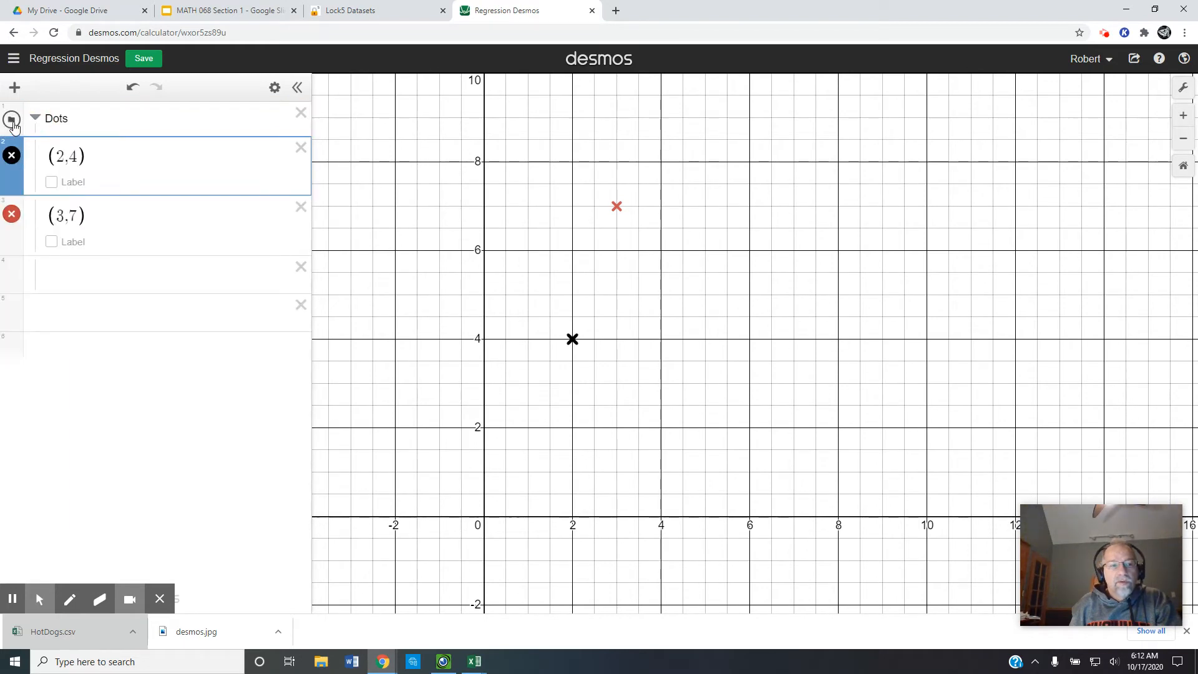
Step: Toggle the visibility of the whole Dots folder, leave its points hidden, and collapse the folder
{"action": "left_click", "coordinate": [12, 119]}
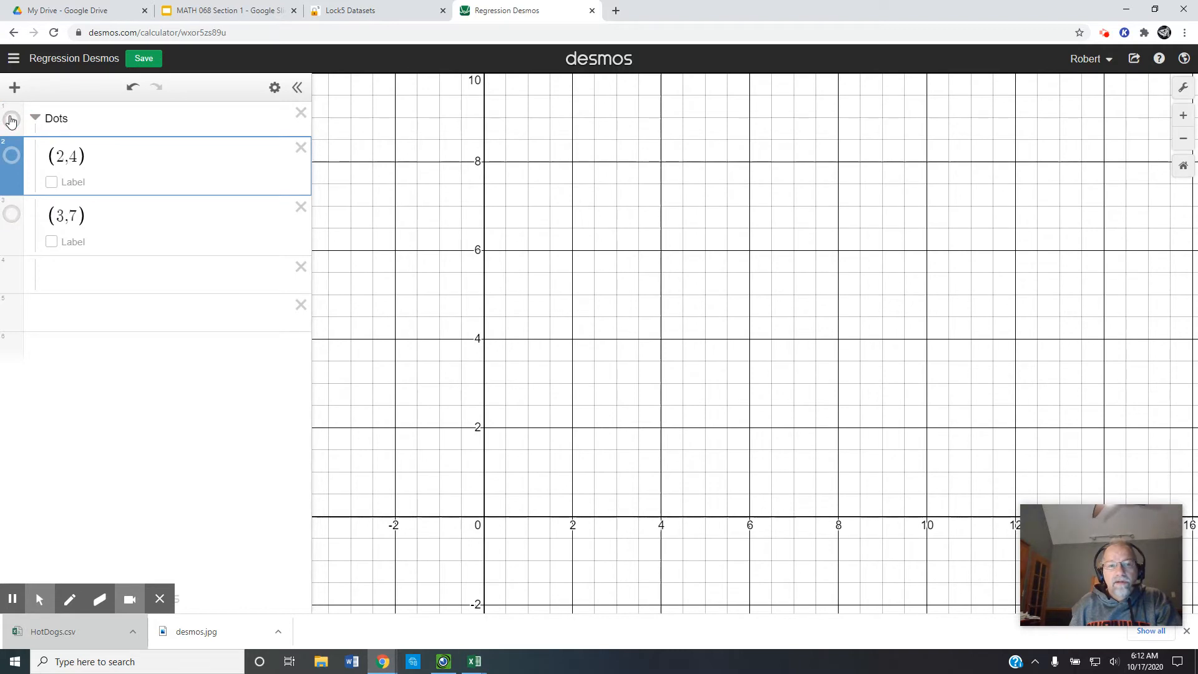
{"action": "left_click", "coordinate": [12, 119]}
{"action": "left_click", "coordinate": [11, 119]}
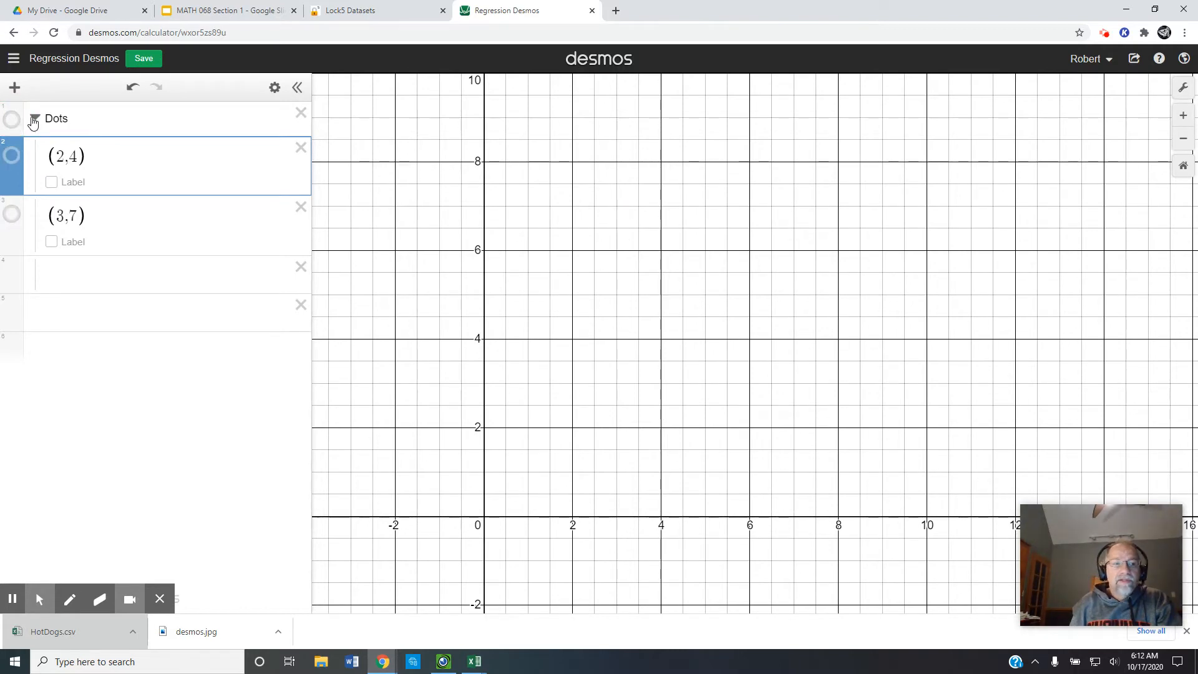
{"action": "left_click", "coordinate": [34, 118]}
Step: Enter (2.1),(2,3)(2,4) in the empty expression below the Dots folder
{"action": "left_click", "coordinate": [47, 152]}
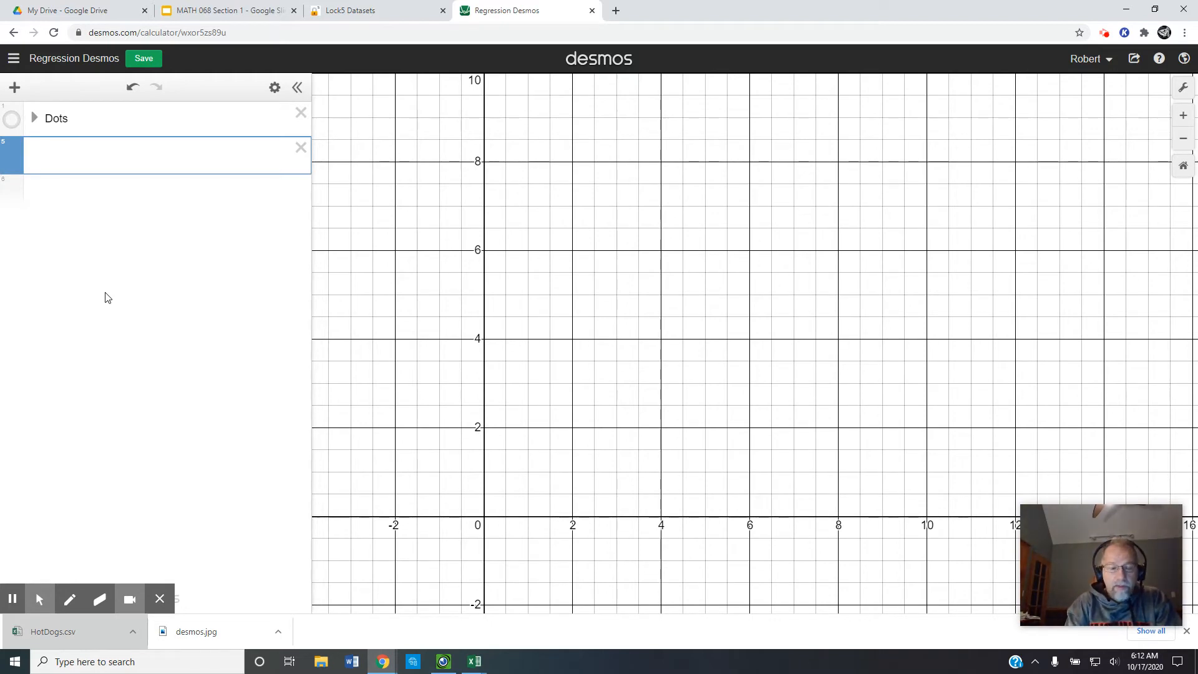
{"action": "type", "text": "("}
{"action": "type", "text": "2.1"}
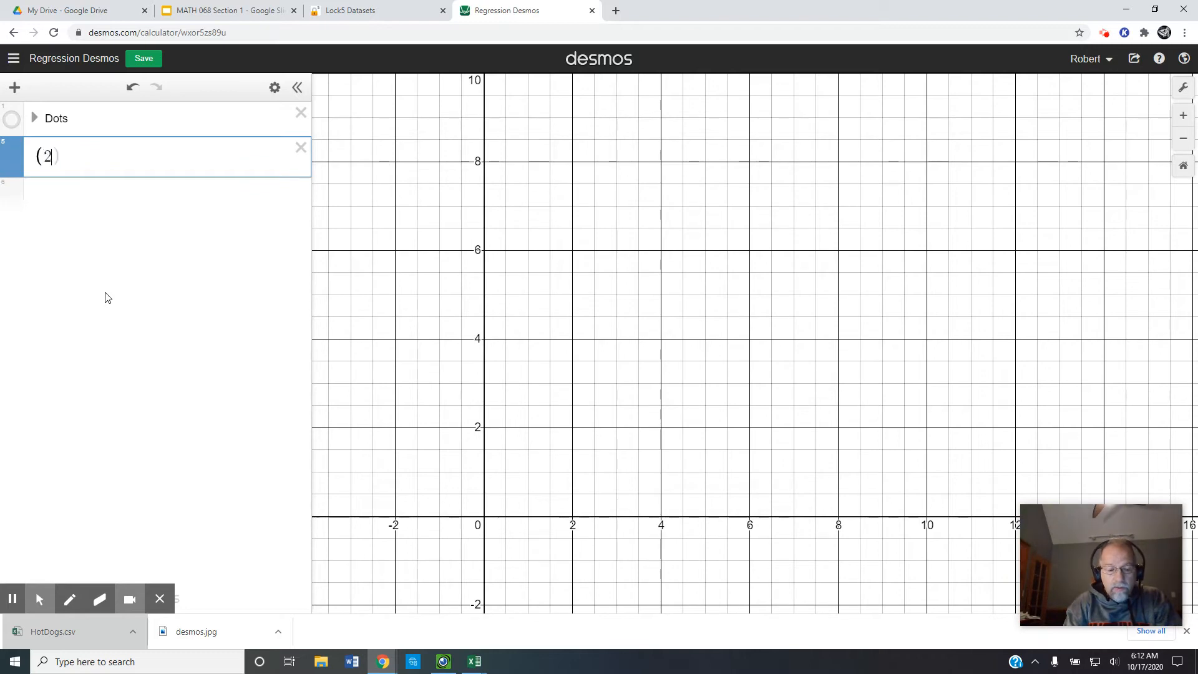
{"action": "type", "text": "),(2,3"}
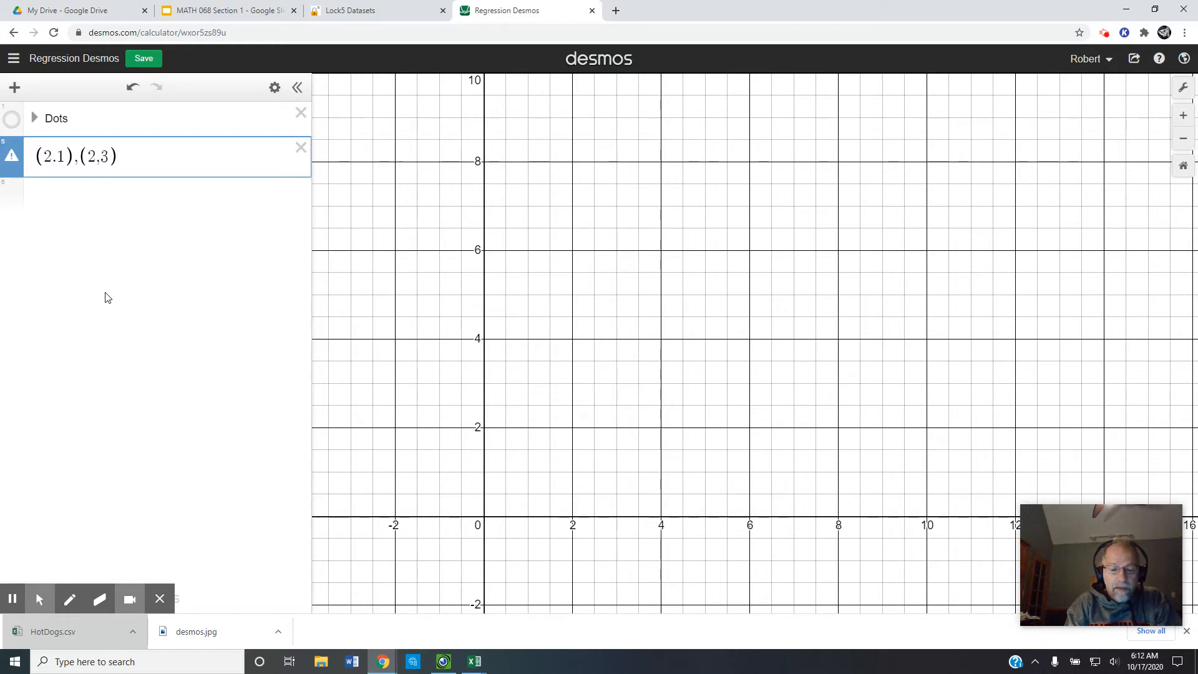
{"action": "type", "text": ","}
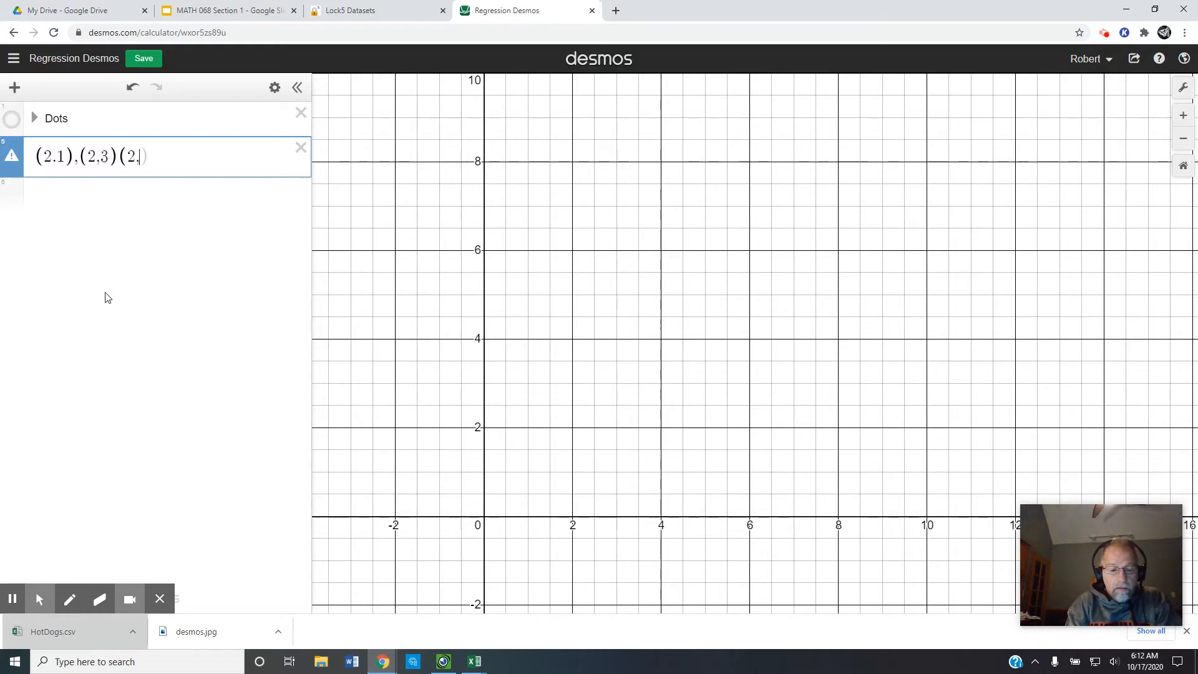
{"action": "type", "text": "4)"}
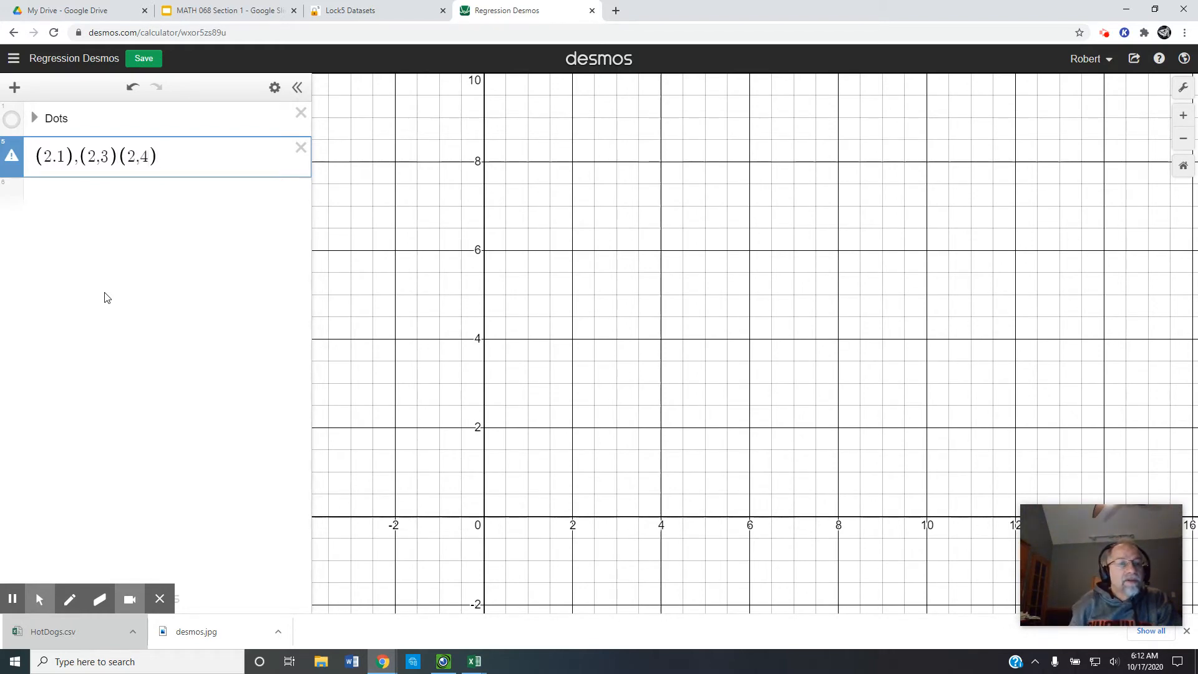
Step: Correct the point list to (2,1),(2,3),(2,4), fixing the first point's separator and adding the missing comma between the last two points
{"action": "left_click", "coordinate": [52, 150]}
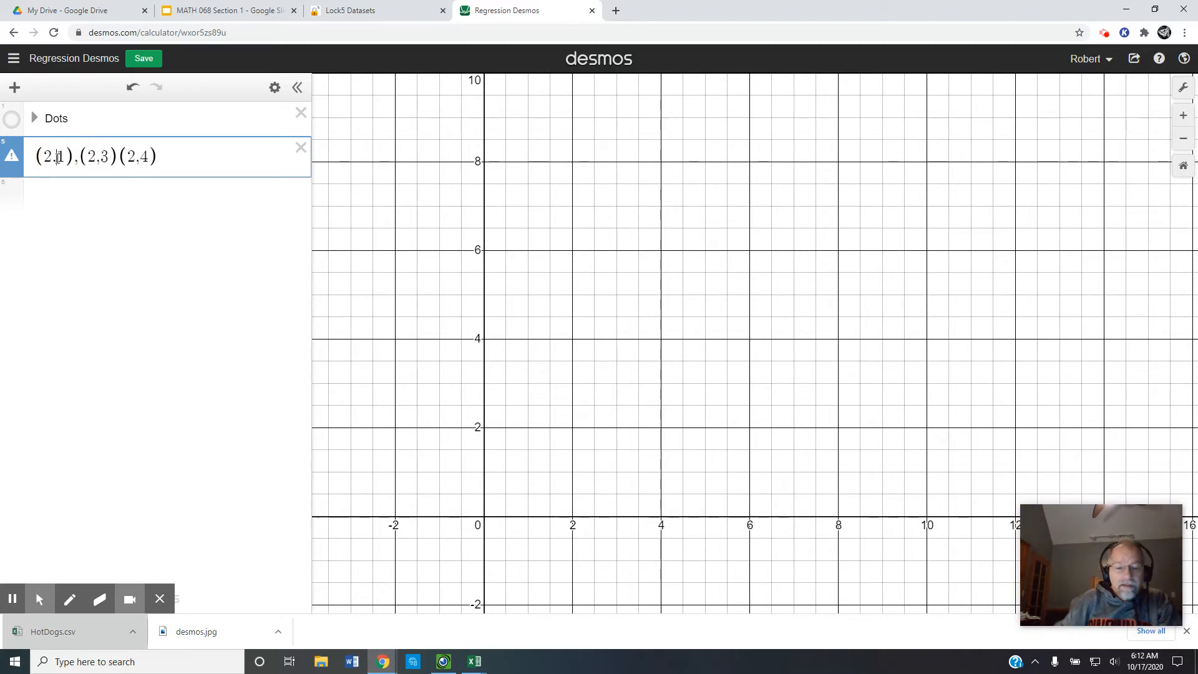
{"action": "key", "text": "BackSpace"}
{"action": "type", "text": ","}
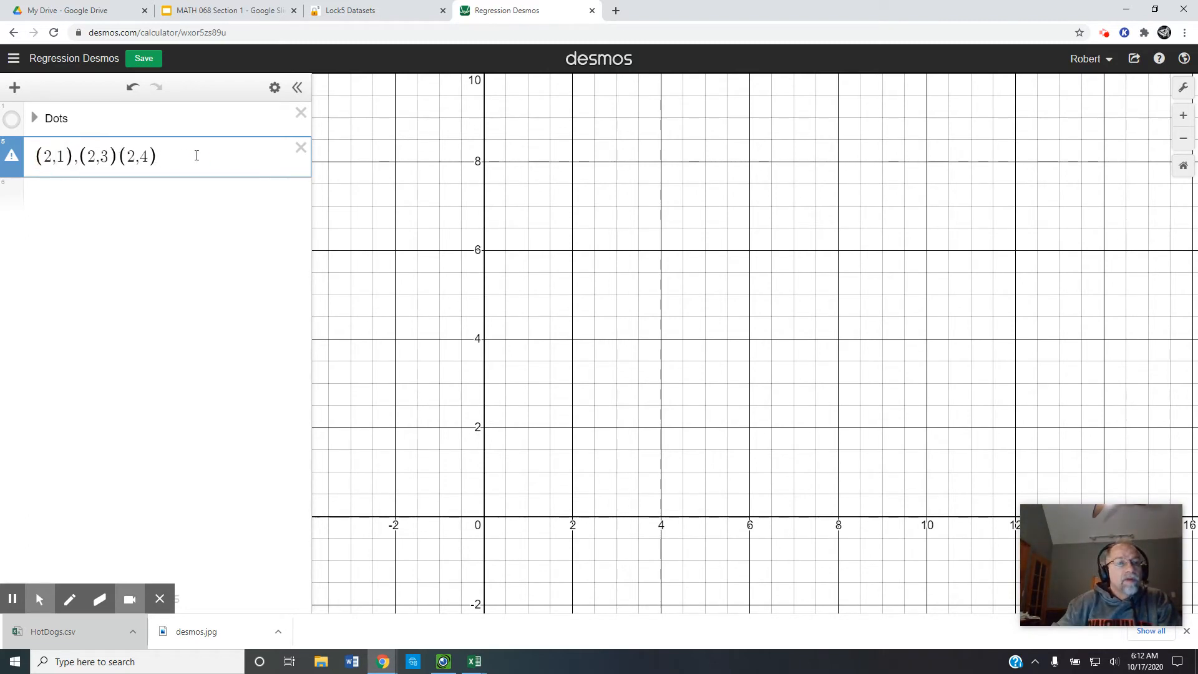
{"action": "key", "text": "Return"}
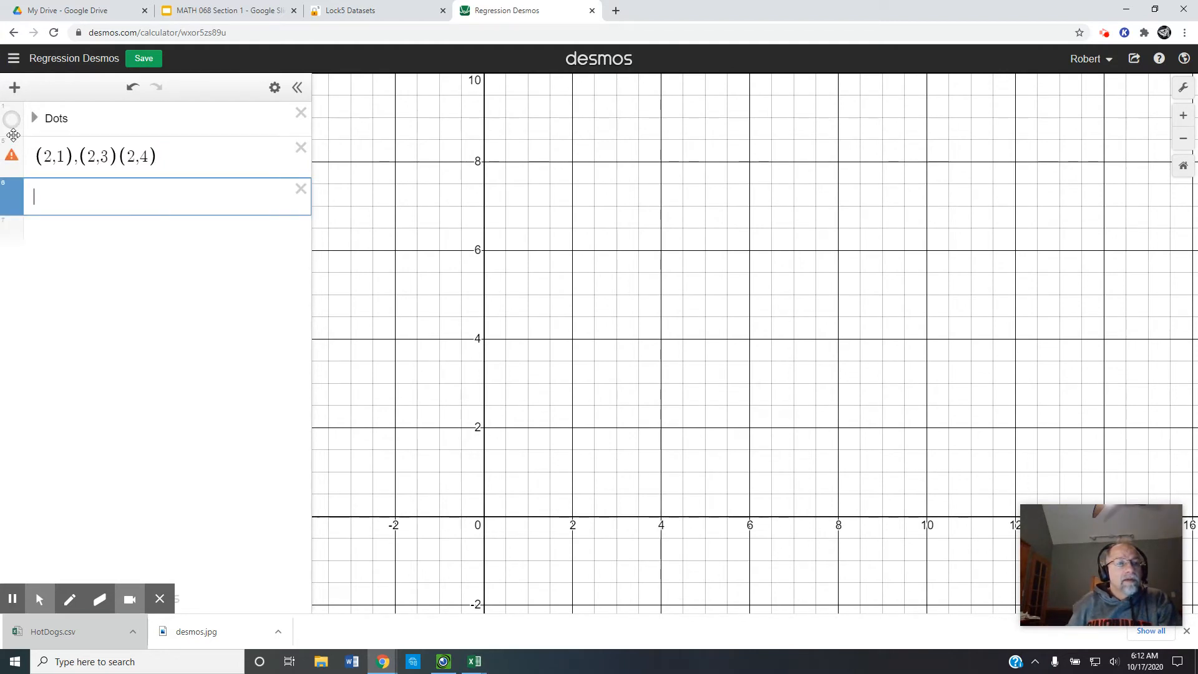
{"action": "mouse_move", "coordinate": [15, 163]}
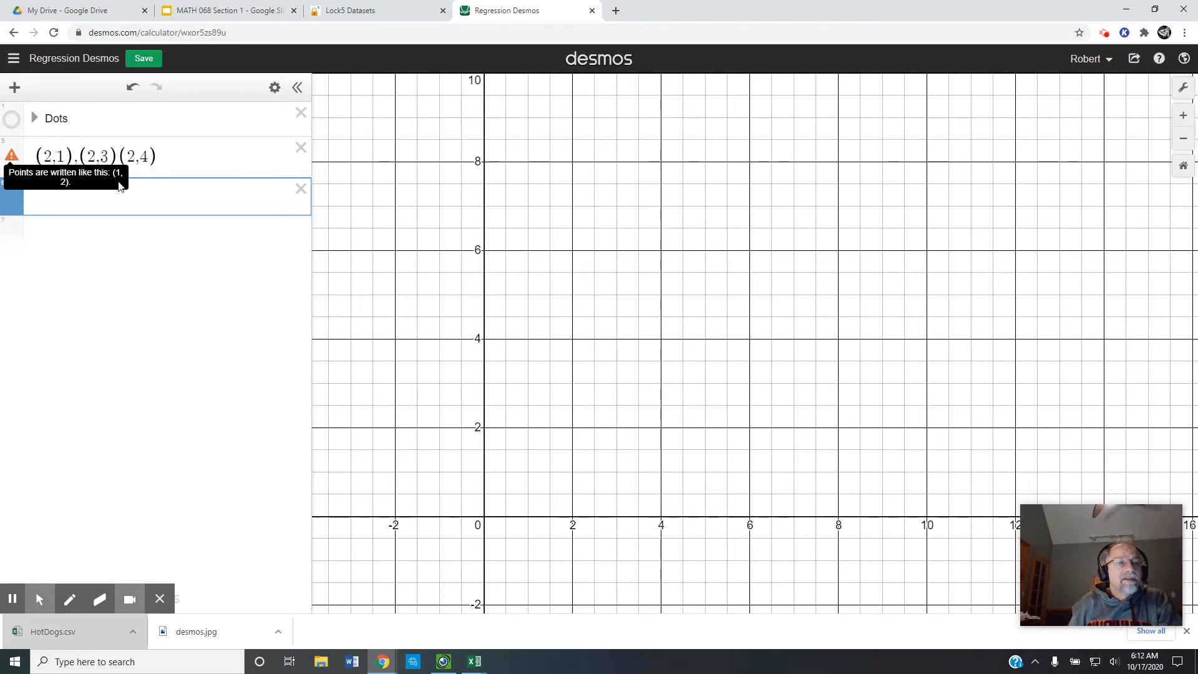
{"action": "left_click", "coordinate": [181, 159]}
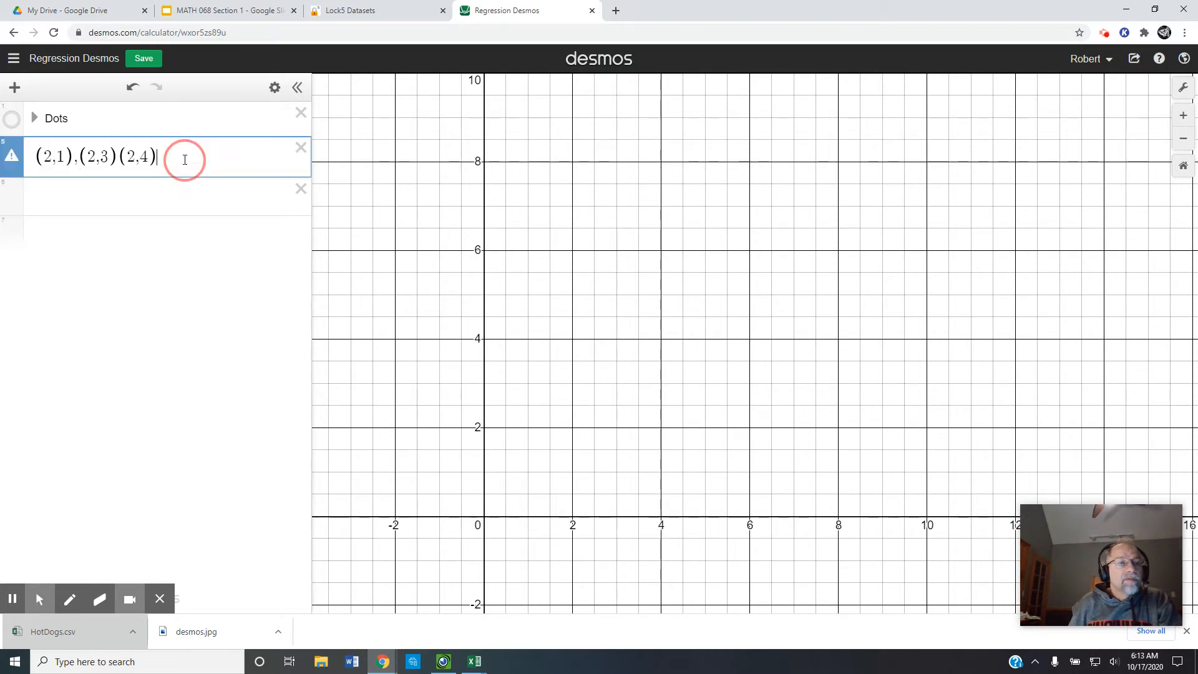
{"action": "left_click", "coordinate": [120, 163]}
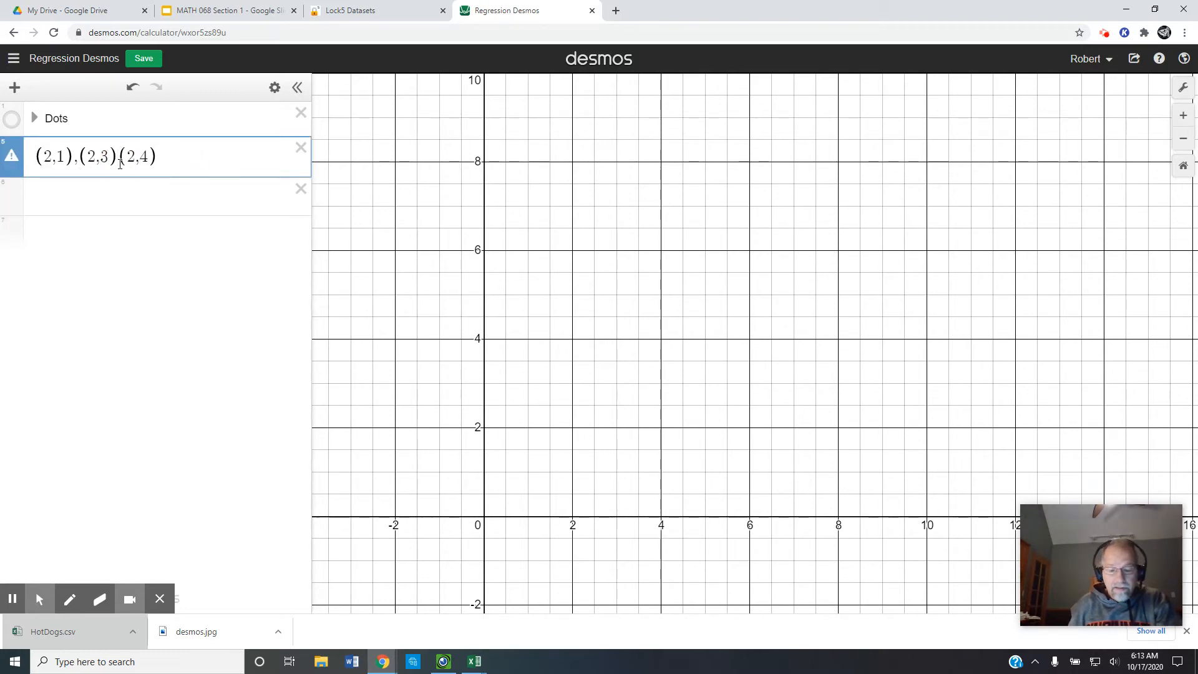
{"action": "type", "text": ","}
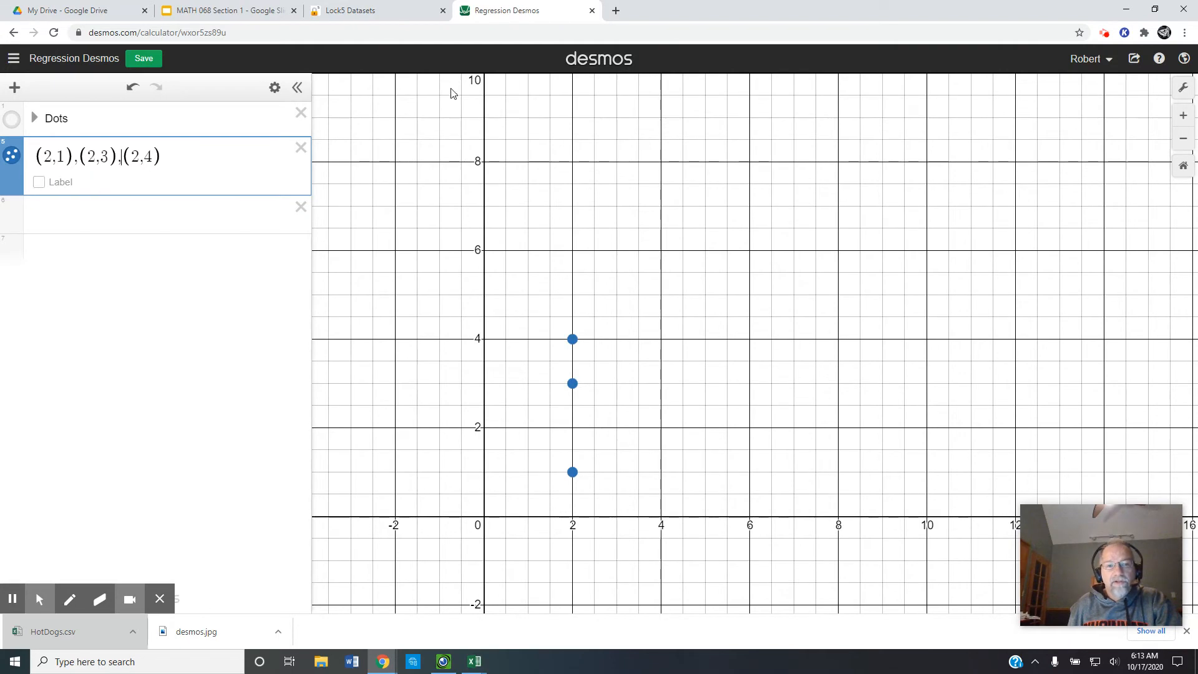
Step: Download the CricketChirps dataset as CSV from the Lock5 Datasets page and open the file in Excel
{"action": "left_click", "coordinate": [386, 14]}
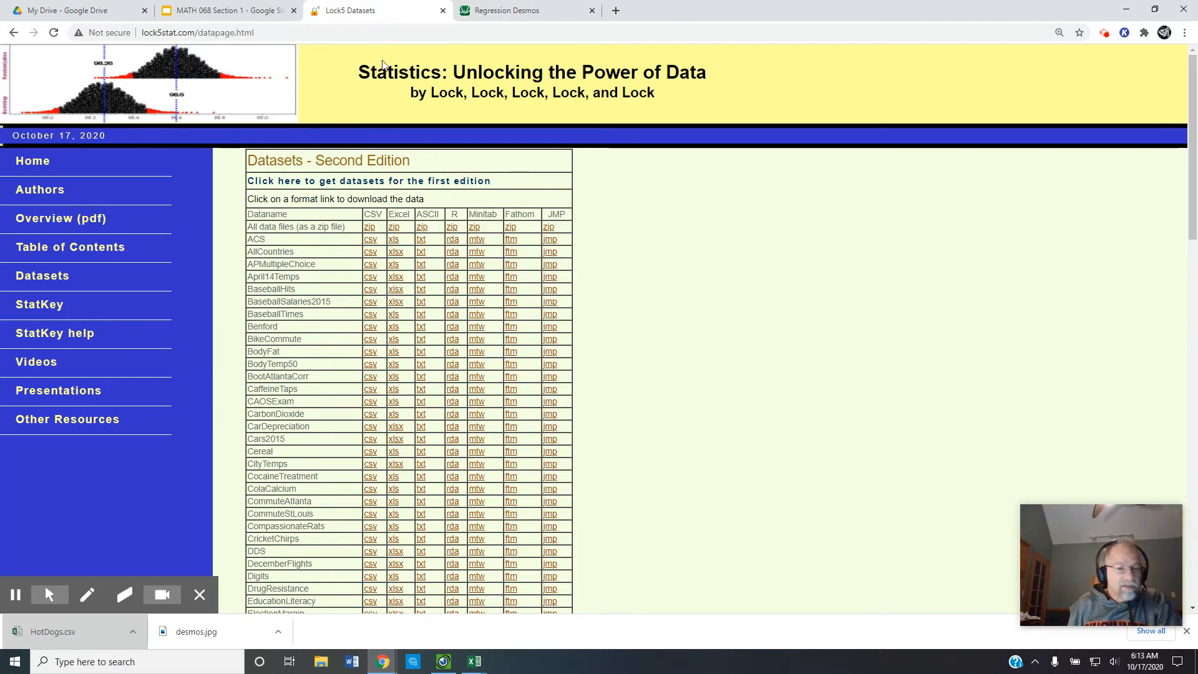
{"action": "scroll", "coordinate": [332, 344], "scroll_direction": "down", "scroll_amount": 4}
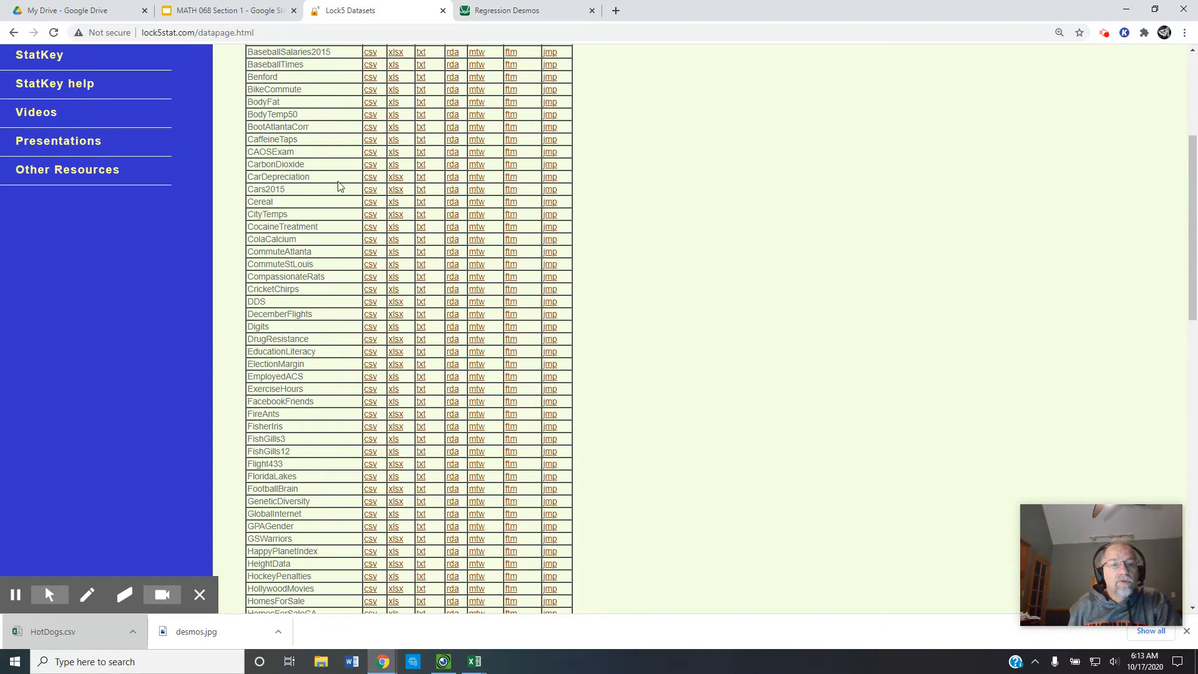
{"action": "left_click", "coordinate": [372, 292]}
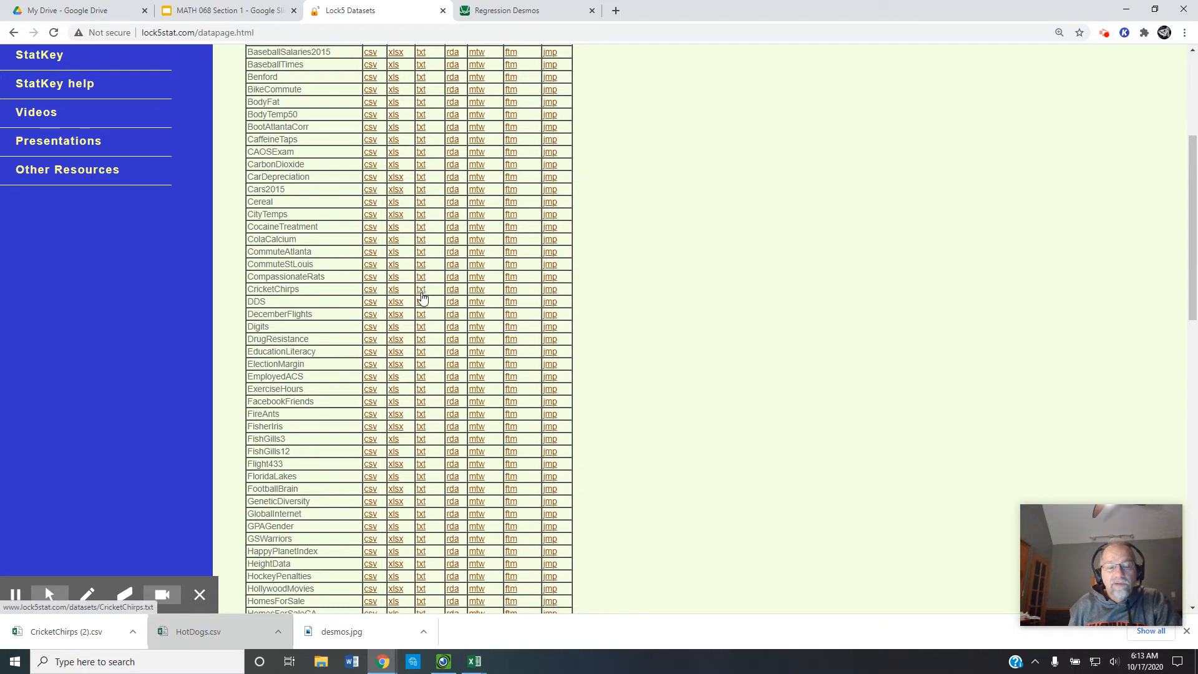
{"action": "left_click", "coordinate": [74, 633]}
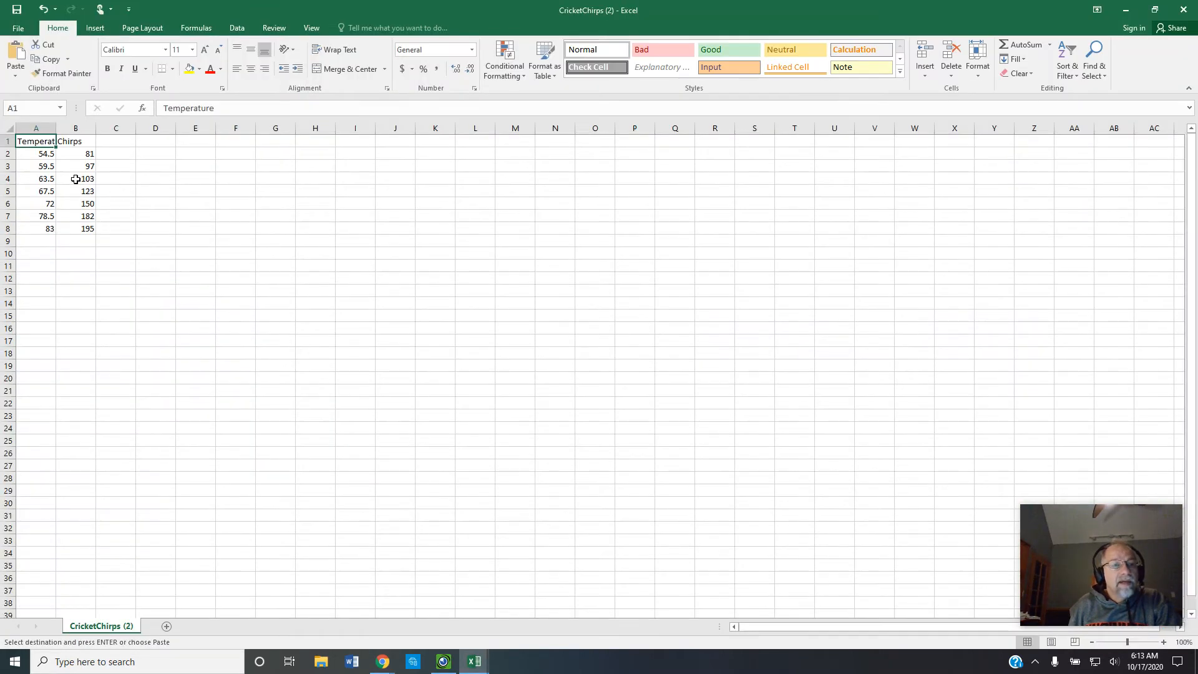
Step: Copy the Temperature and Chirps data in A1:B8, including the headers, and minimize the CricketChirps workbook
{"action": "left_click", "coordinate": [116, 205]}
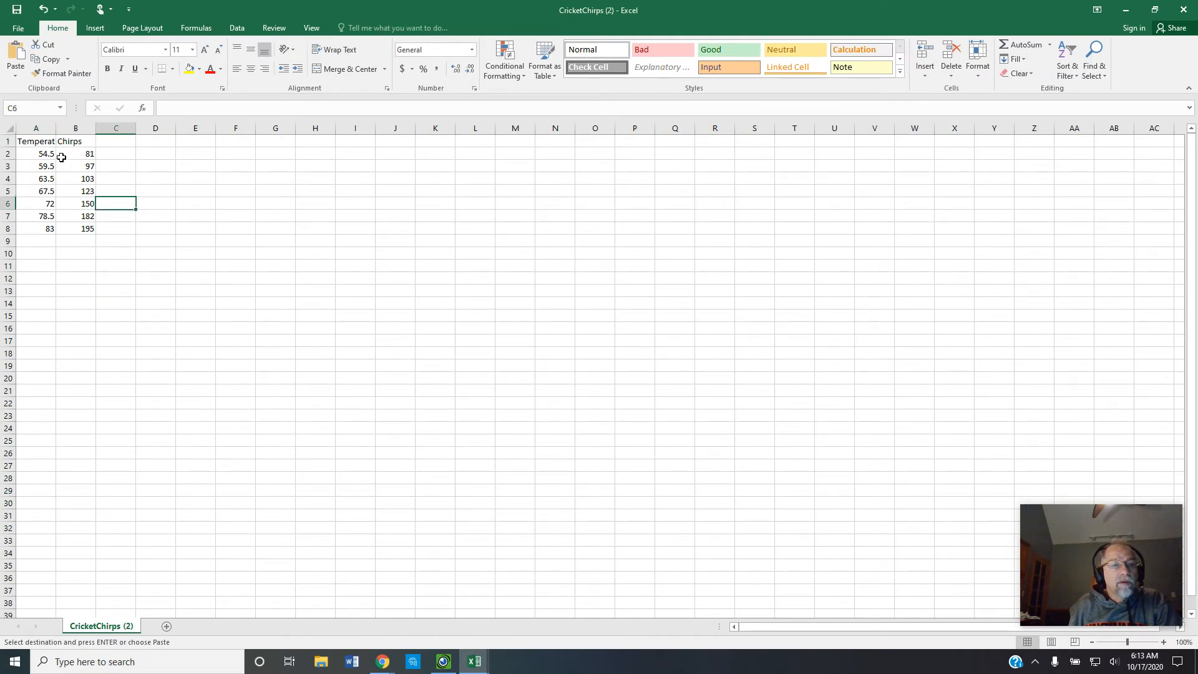
{"action": "left_click_drag", "start_coordinate": [39, 140], "coordinate": [83, 227]}
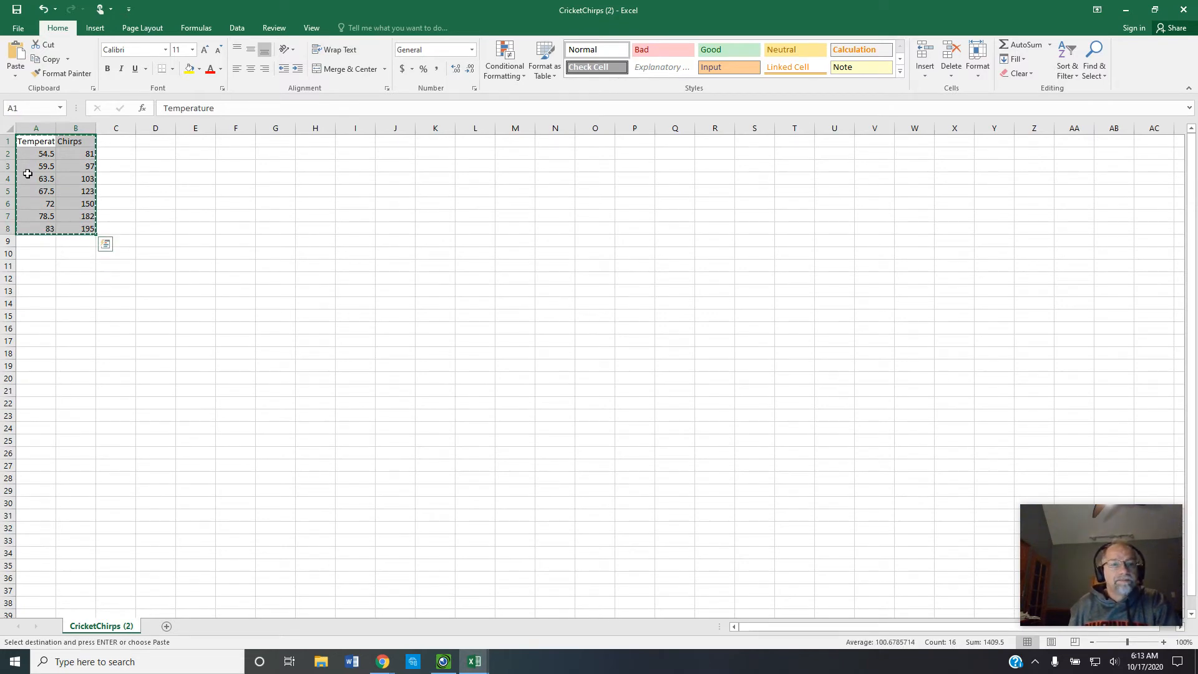
{"action": "left_click", "coordinate": [1120, 11]}
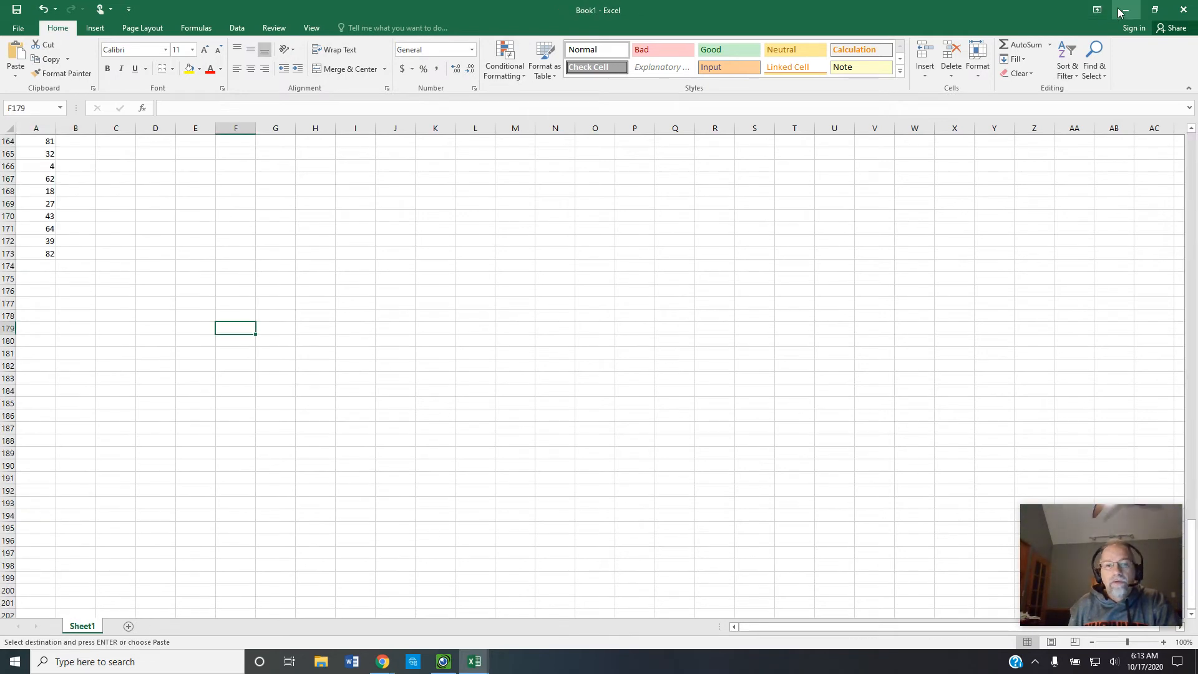
Step: Switch to the Regression Desmos graph and paste the copied CricketChirps data as a table in the empty expression below the point list
{"action": "left_click", "coordinate": [1122, 10]}
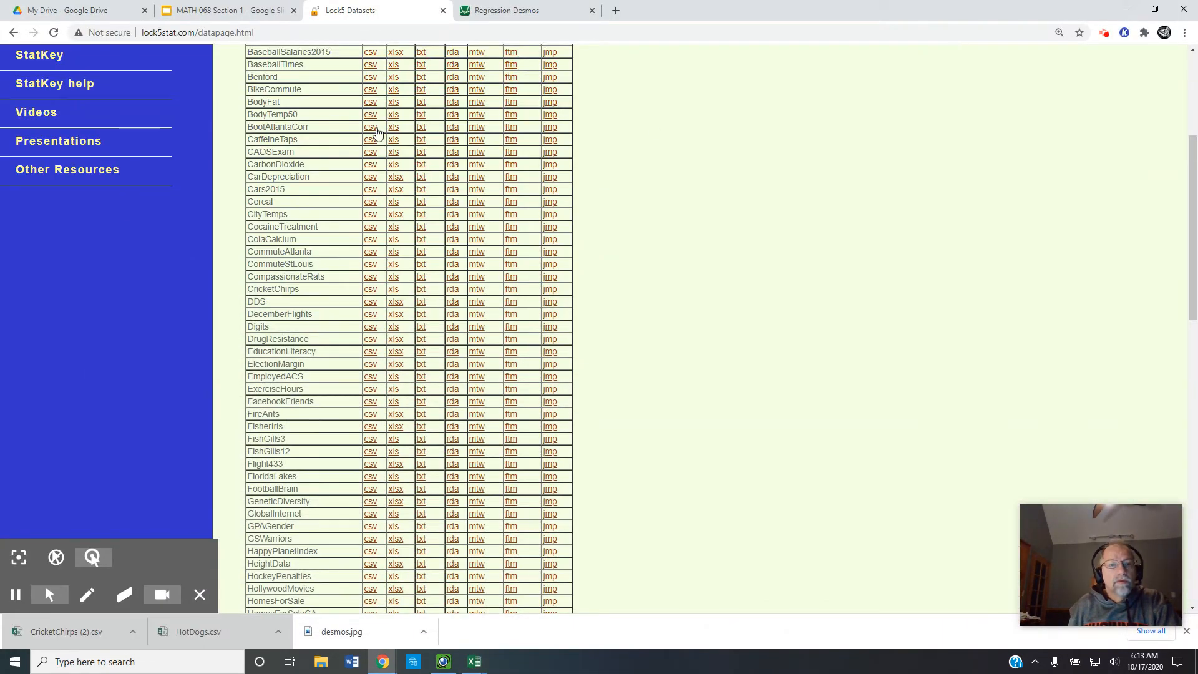
{"action": "left_click", "coordinate": [509, 11]}
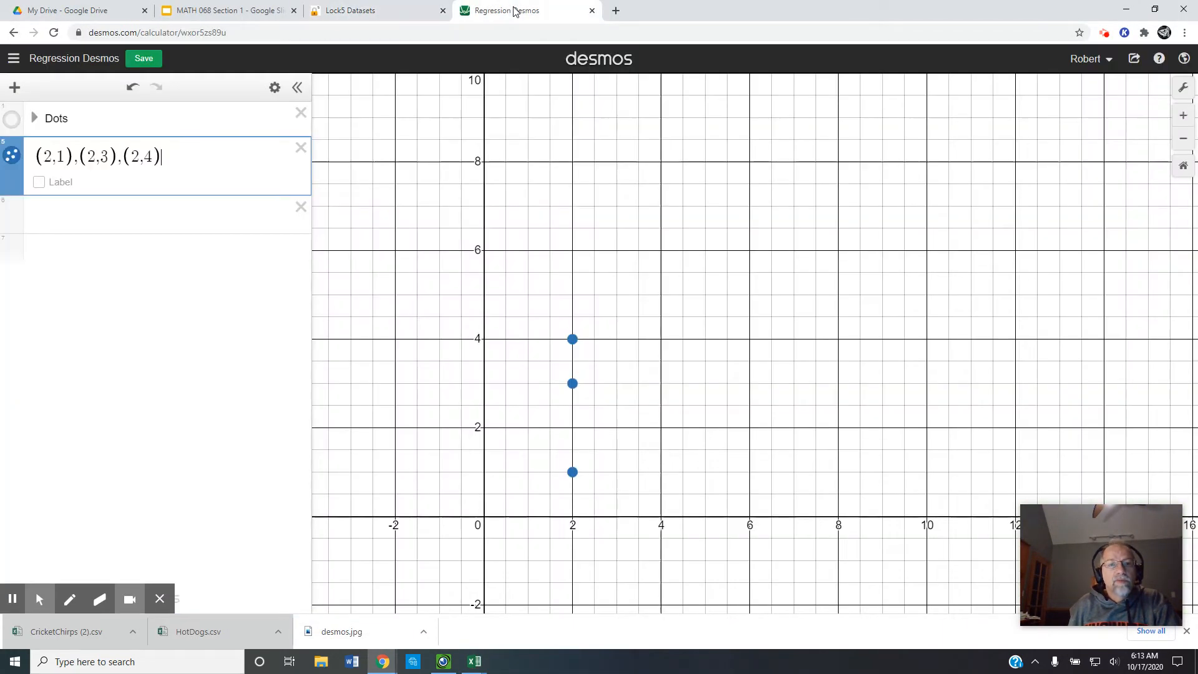
{"action": "left_click", "coordinate": [114, 207]}
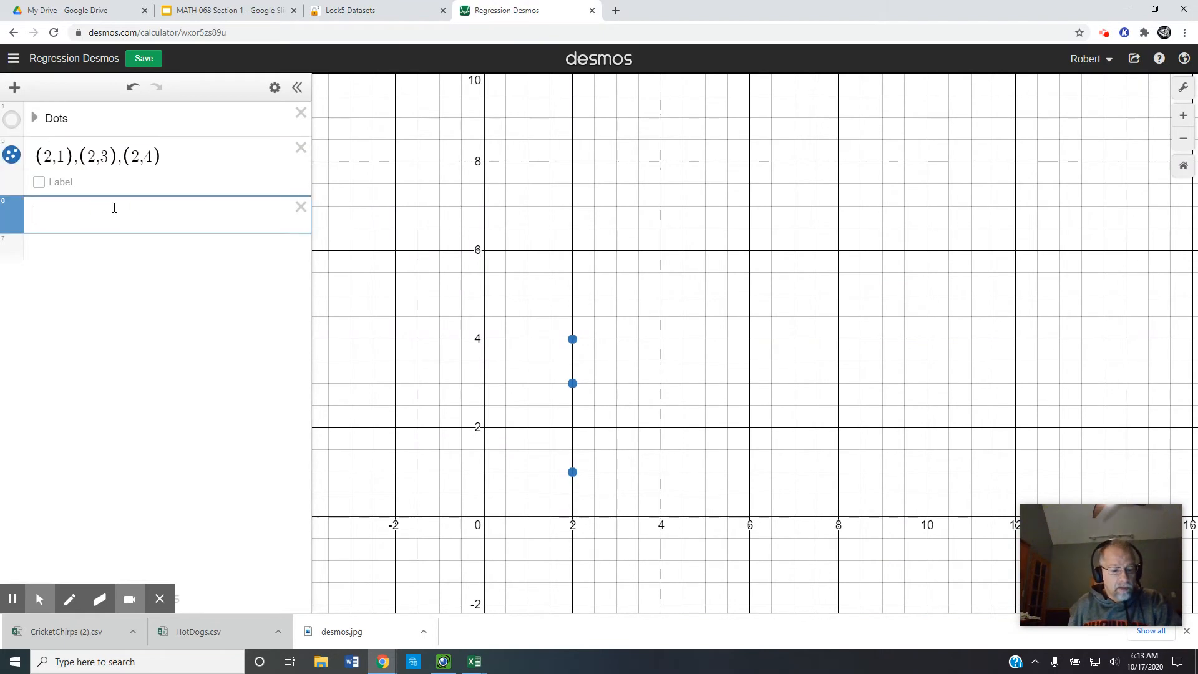
{"action": "type", "text": "54.5\t81 59.5\t97 63.5\t103 67.5\t123 72\t150 78.5\t182 83\t195"}
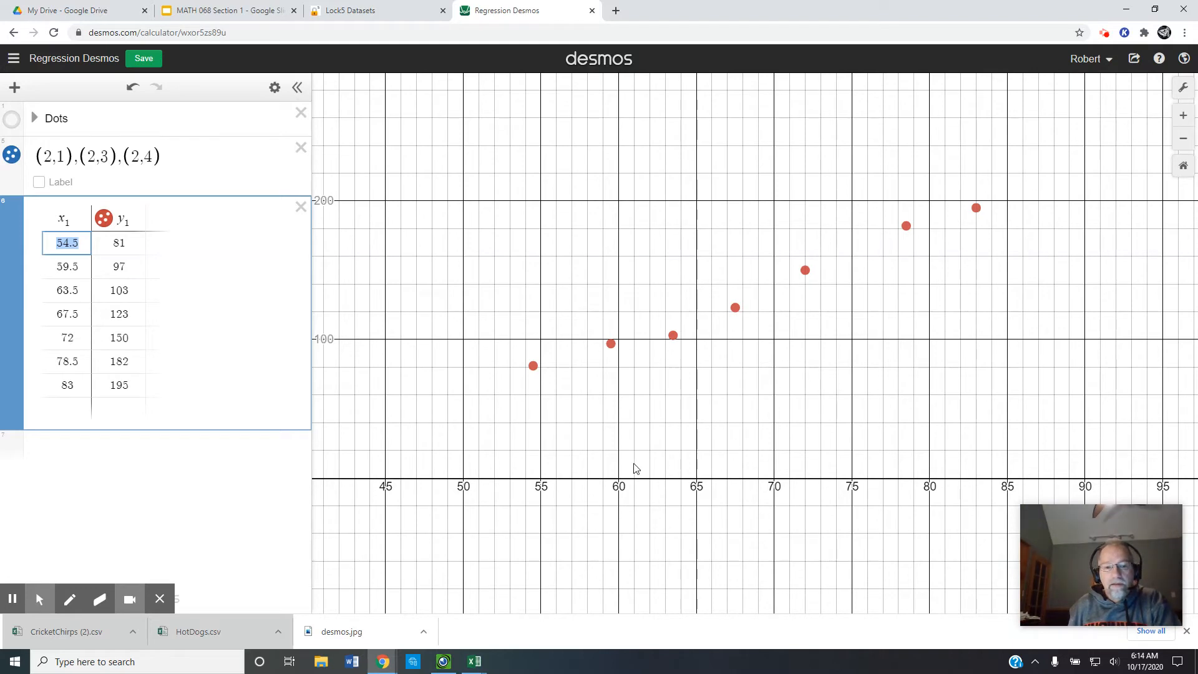
Step: Fit the graph to the table's data, and delete the point list and the Dots folder
{"action": "left_click_drag", "start_coordinate": [647, 460], "coordinate": [766, 417]}
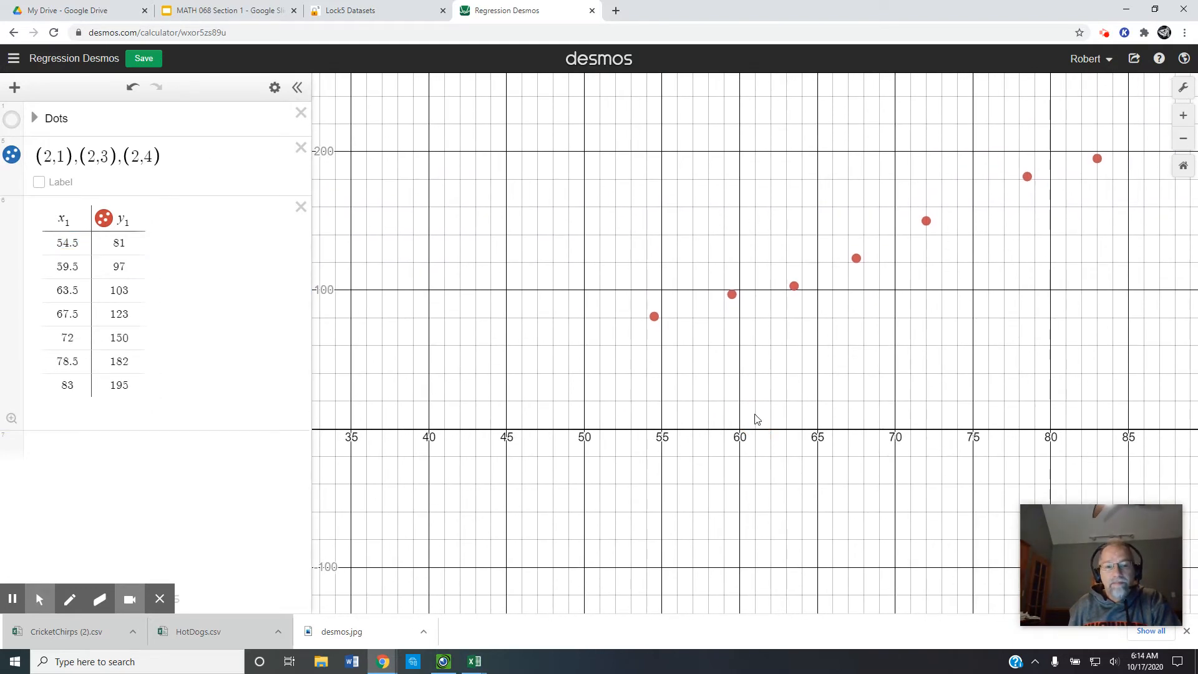
{"action": "left_click_drag", "start_coordinate": [636, 229], "coordinate": [611, 308]}
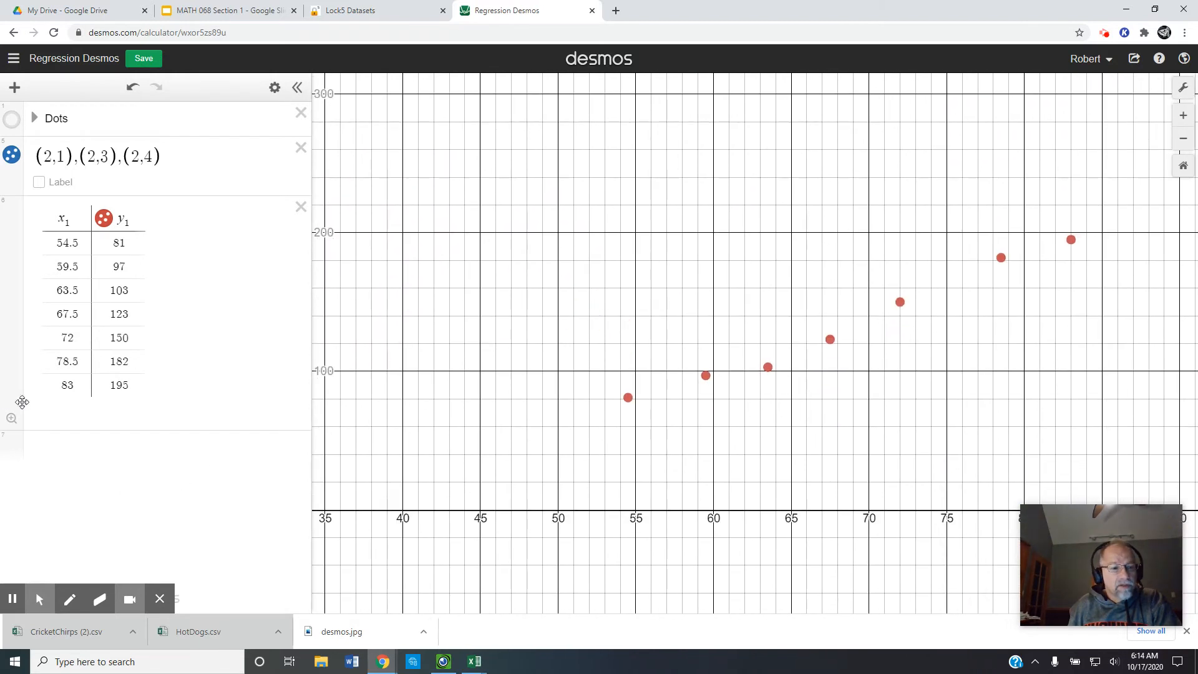
{"action": "left_click", "coordinate": [12, 419]}
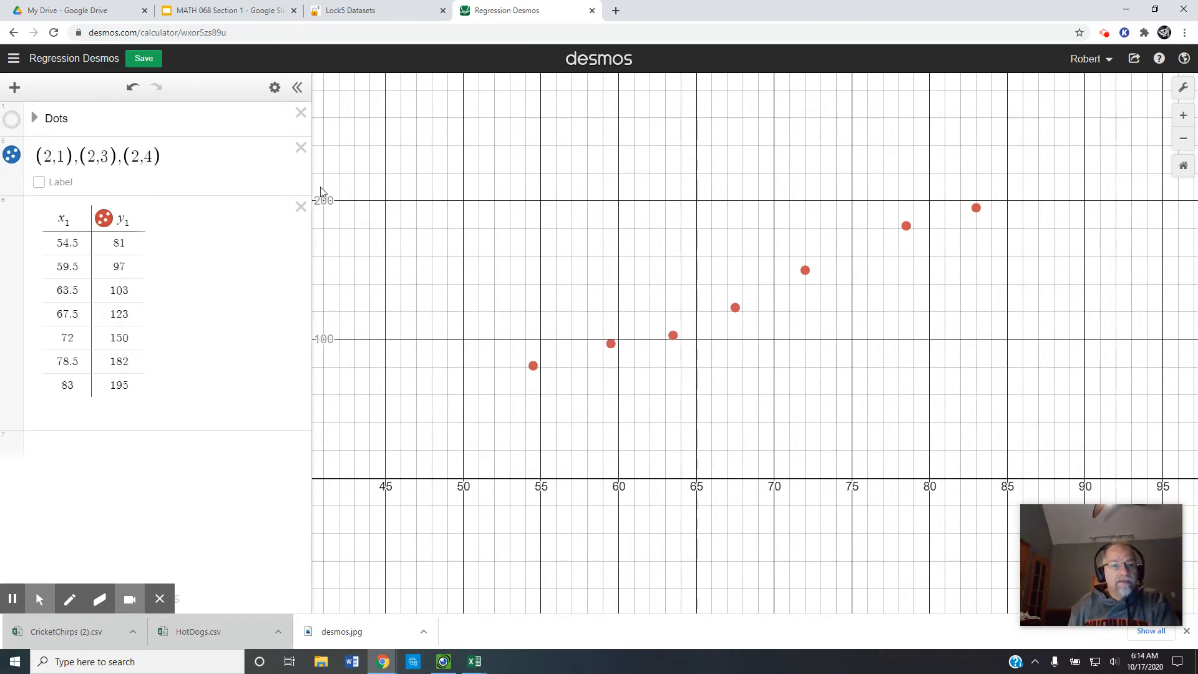
{"action": "left_click", "coordinate": [300, 150]}
{"action": "left_click", "coordinate": [301, 113]}
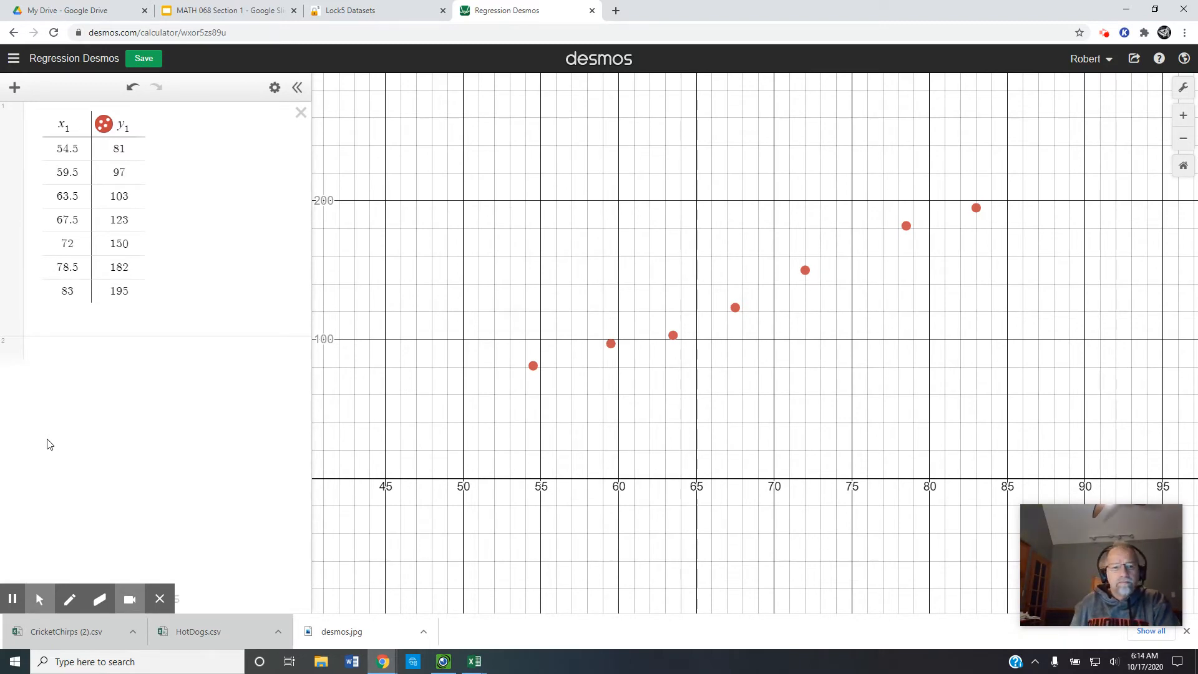
Step: Graph the line y=2x in a new expression below the table and change its slope to 2.1
{"action": "left_click", "coordinate": [123, 359]}
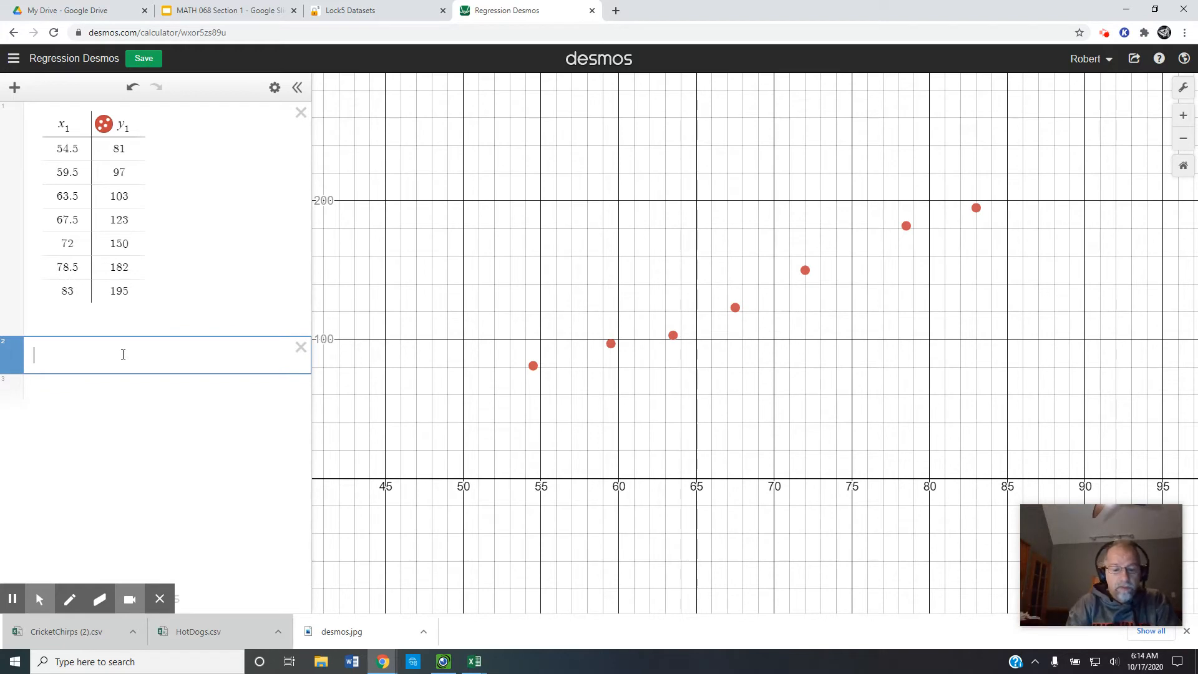
{"action": "type", "text": "y=2x"}
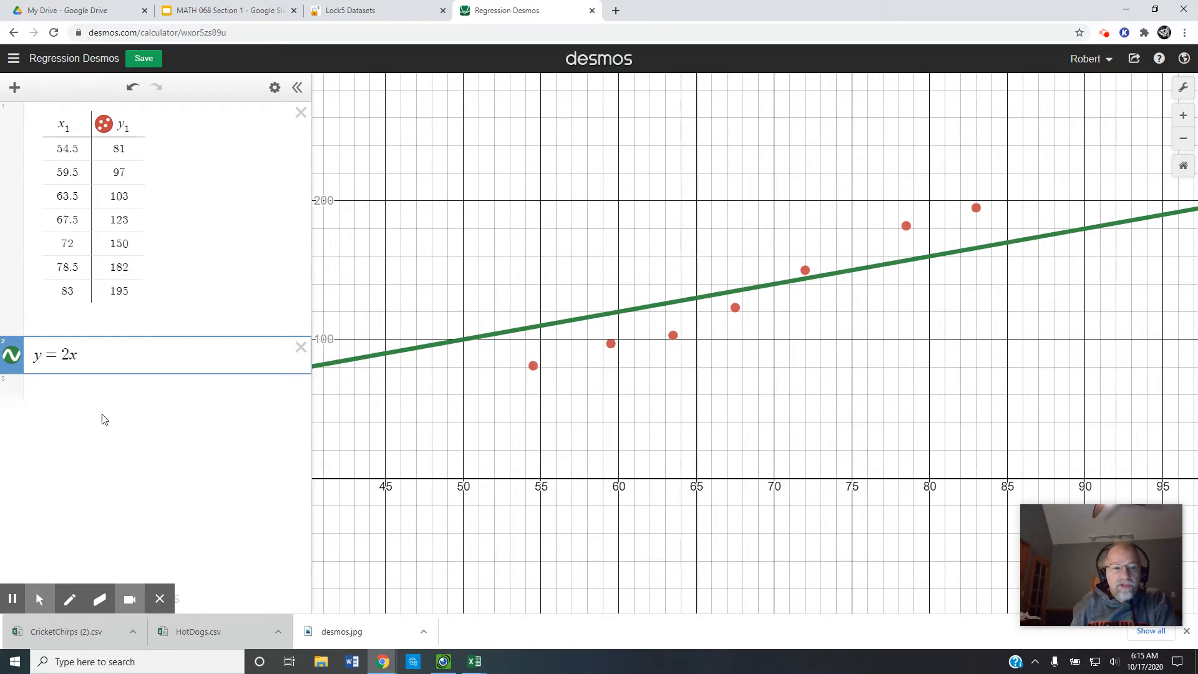
{"action": "left_click", "coordinate": [73, 356]}
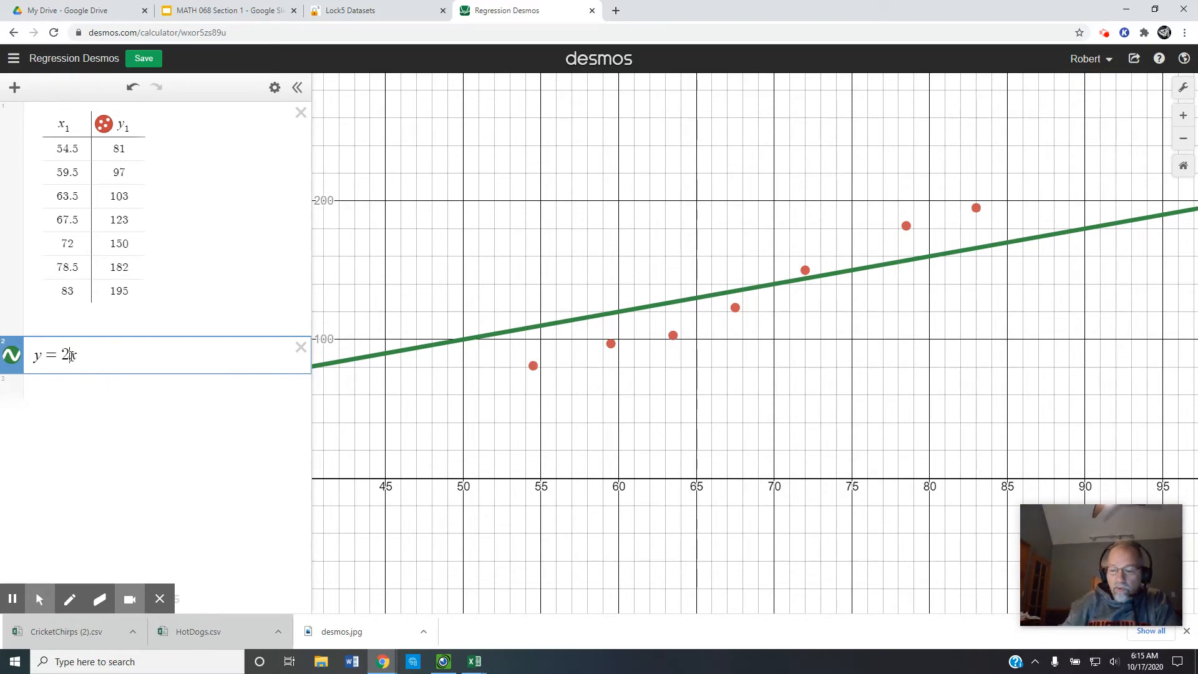
{"action": "type", "text": ".1"}
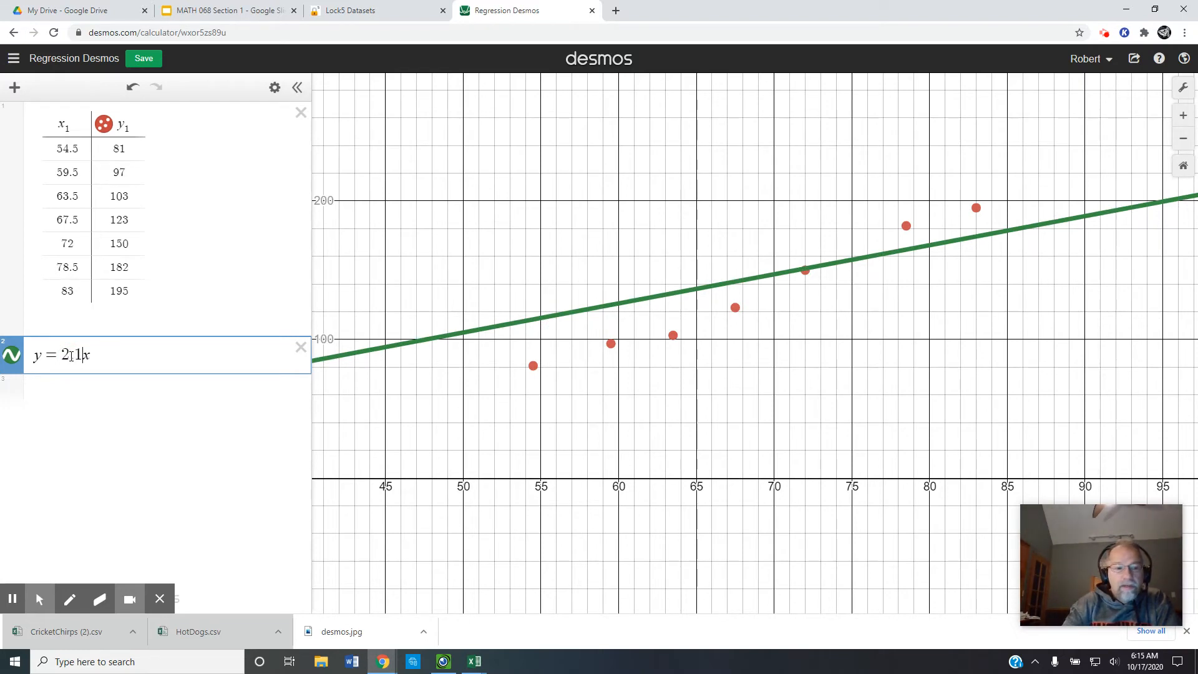
Step: Try the line with slope 2. and constant terms of -.1 and -.5, and delete the equation
{"action": "key", "text": "BackSpace"}
{"action": "key", "text": "BackSpace"}
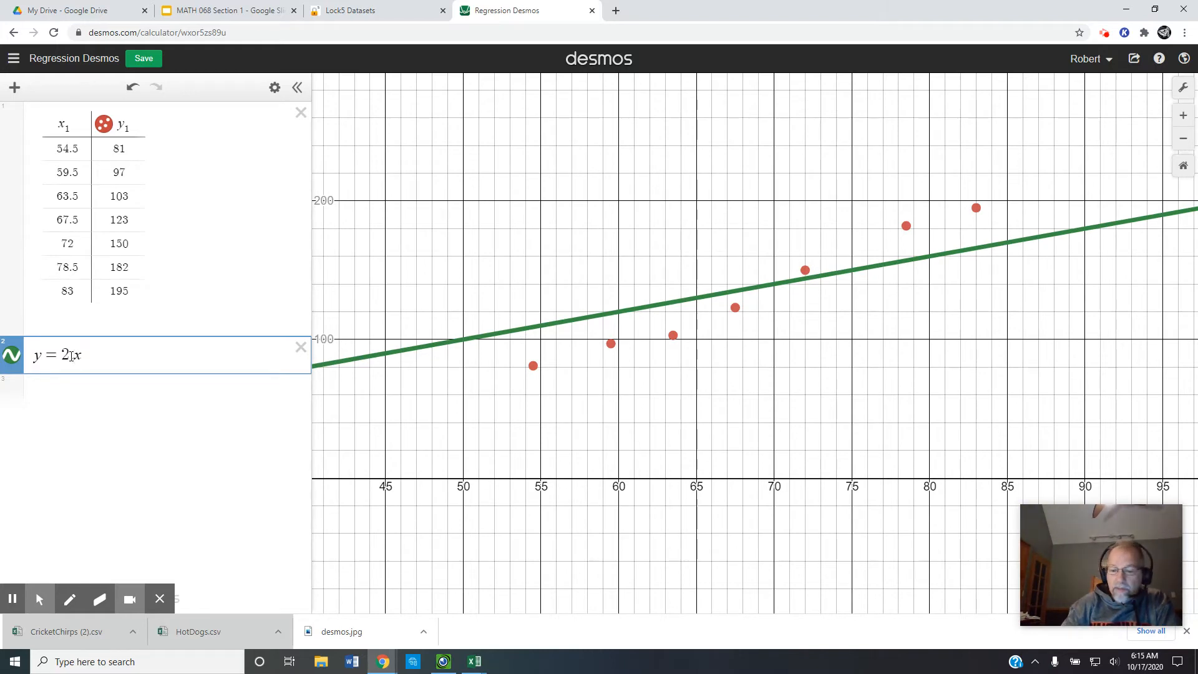
{"action": "type", "text": "-.1"}
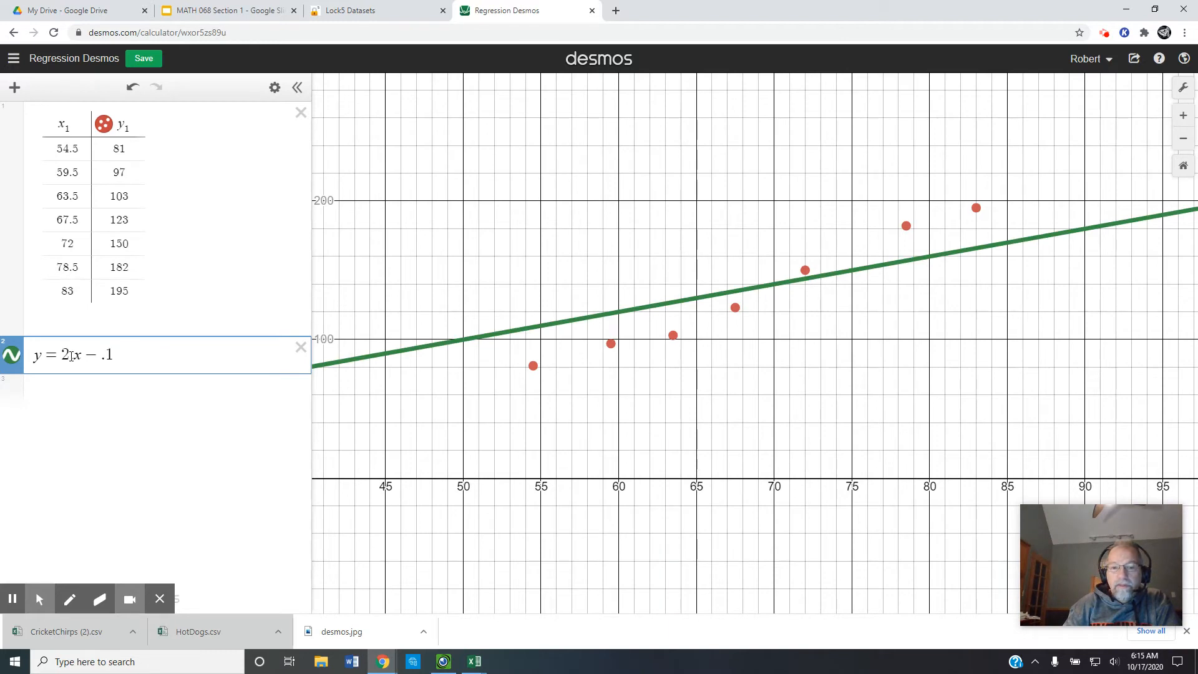
{"action": "key", "text": "BackSpace"}
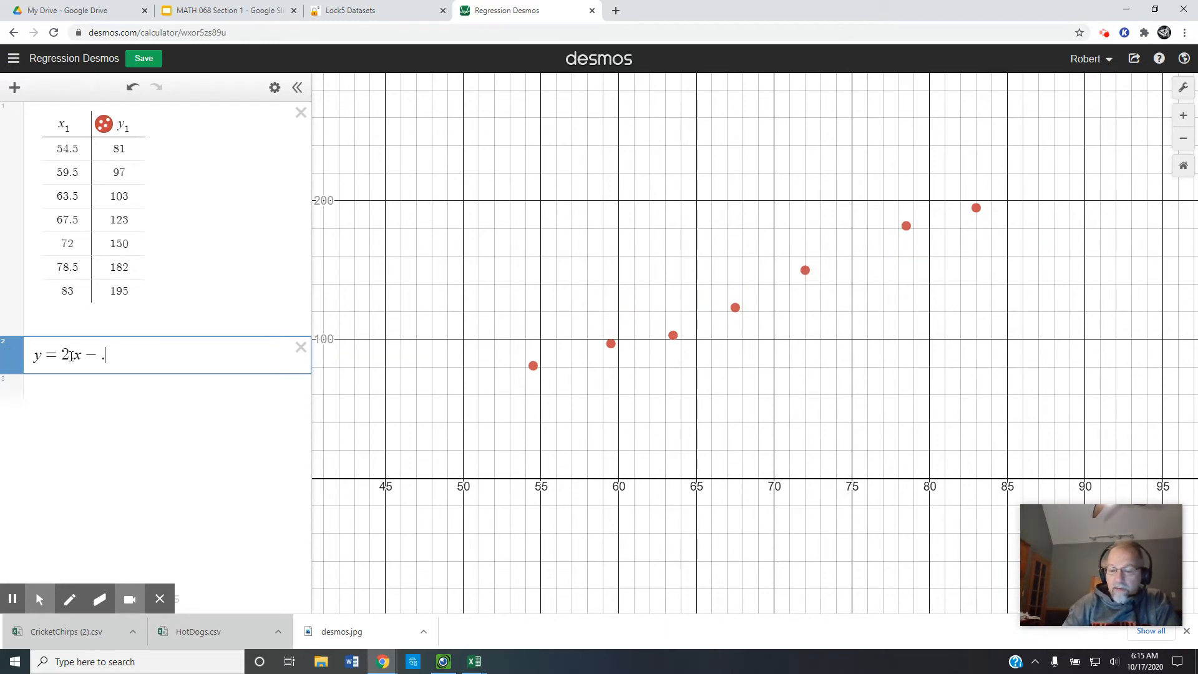
{"action": "type", "text": "5"}
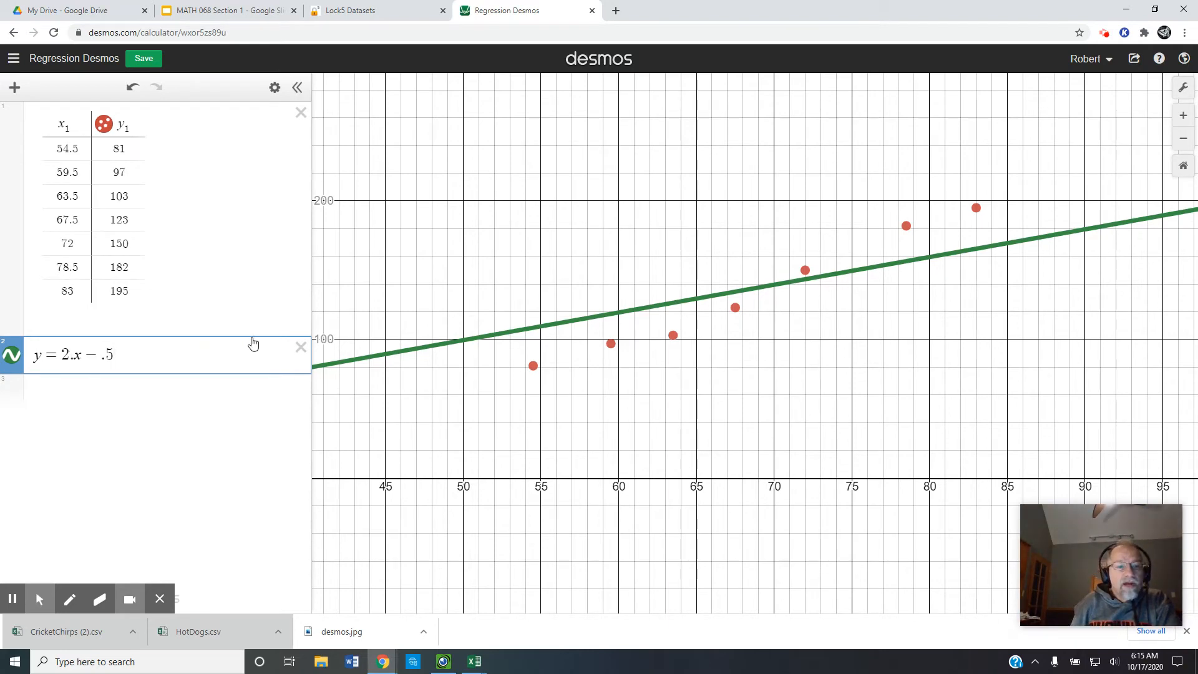
{"action": "left_click", "coordinate": [300, 348]}
Step: Enter the slope-intercept form y=mx+b in a new expression below the table
{"action": "left_click", "coordinate": [71, 359]}
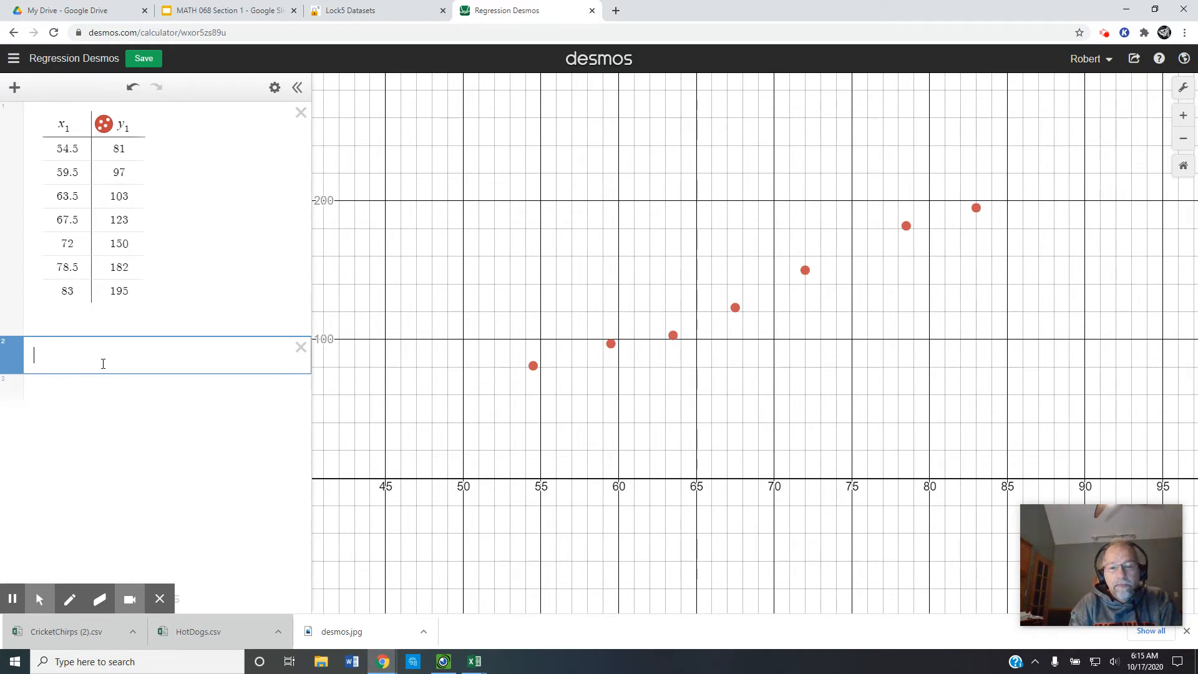
{"action": "type", "text": "y"}
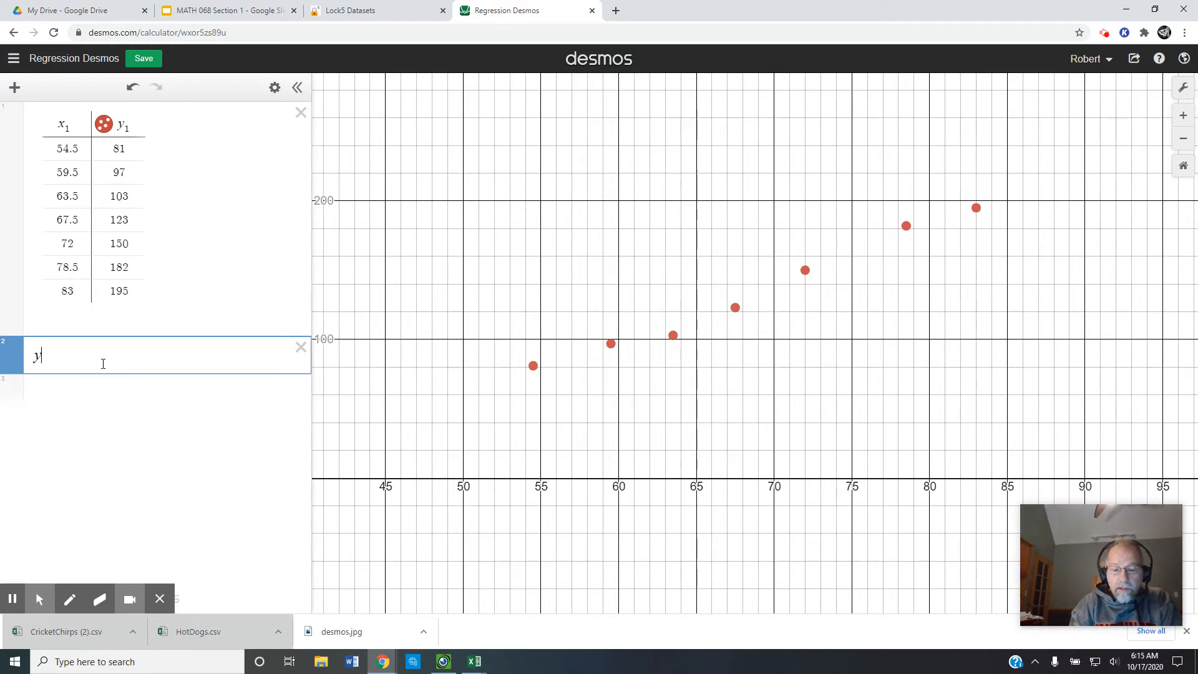
{"action": "type", "text": "=mx"}
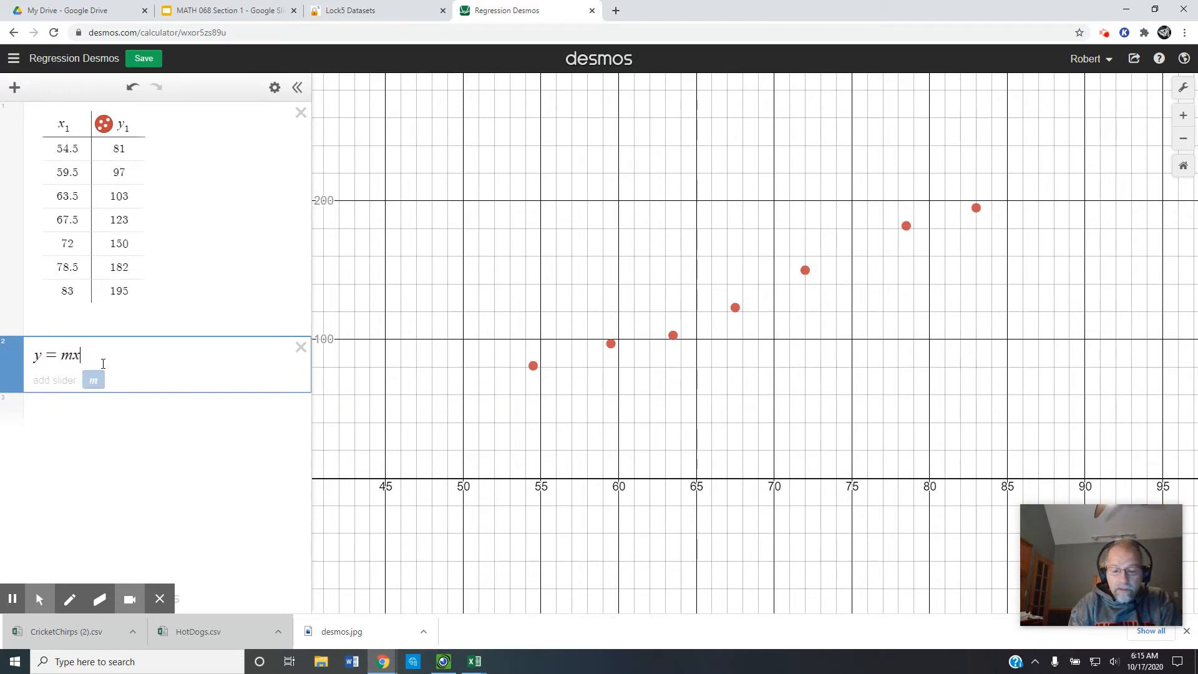
{"action": "type", "text": "+b"}
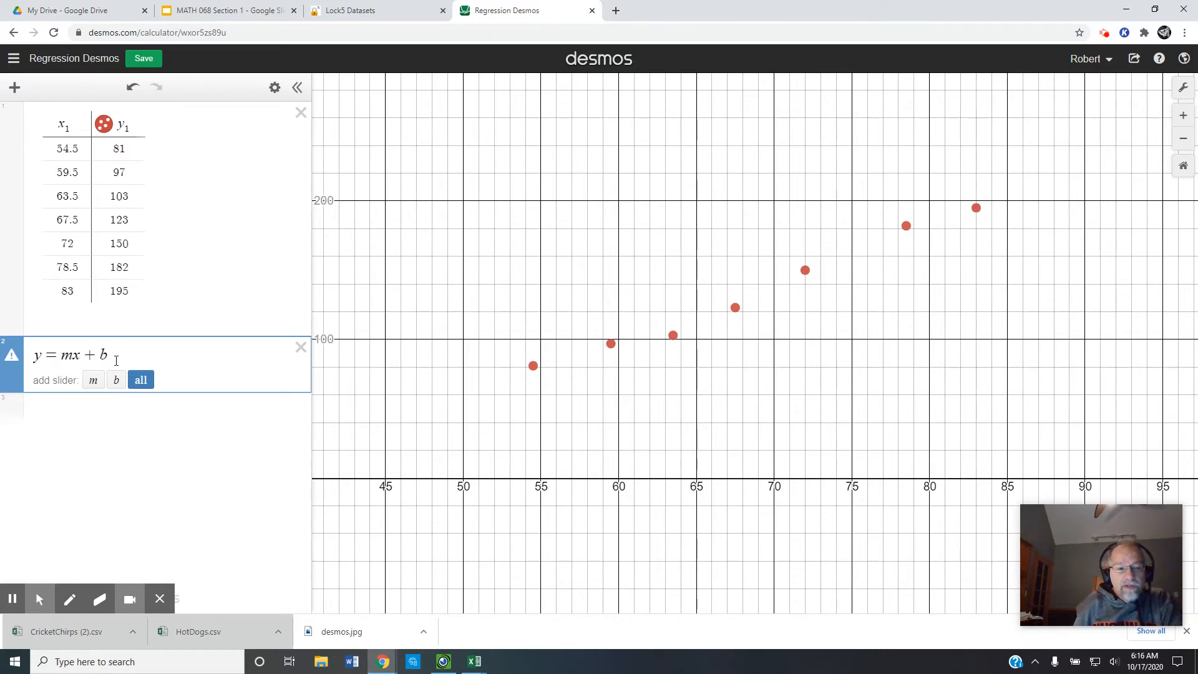
Step: Enter the alternative form y=a+bx in the next expression, and delete both general line equations
{"action": "left_click", "coordinate": [175, 408]}
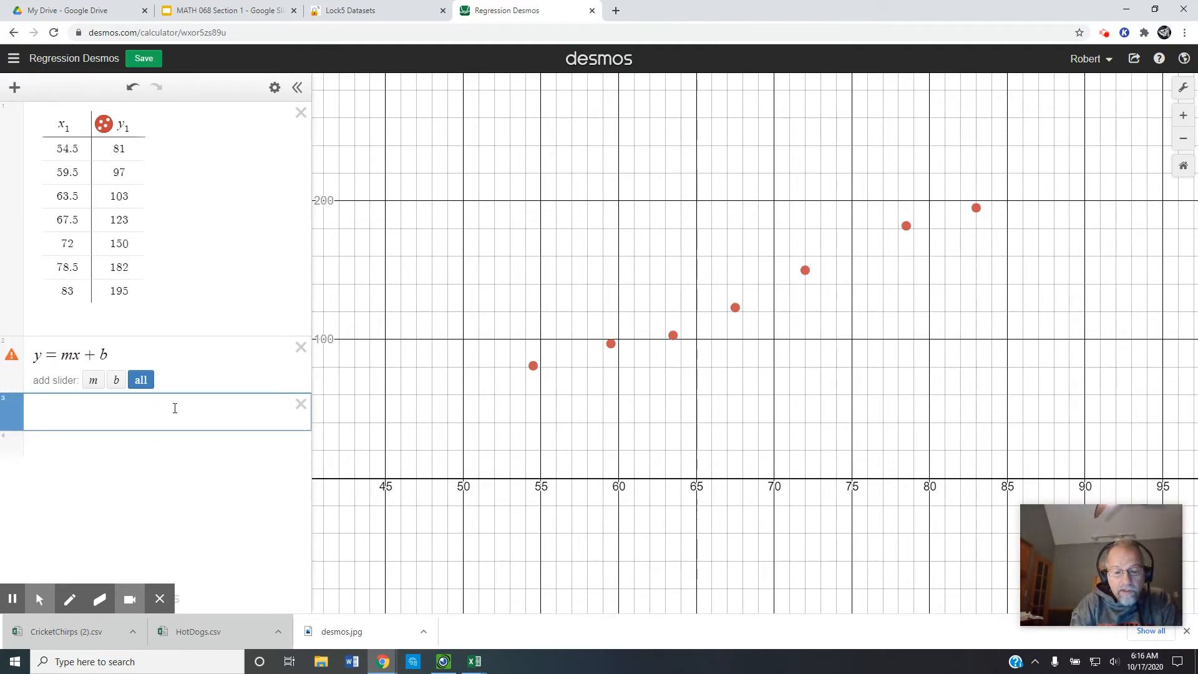
{"action": "type", "text": "y = "}
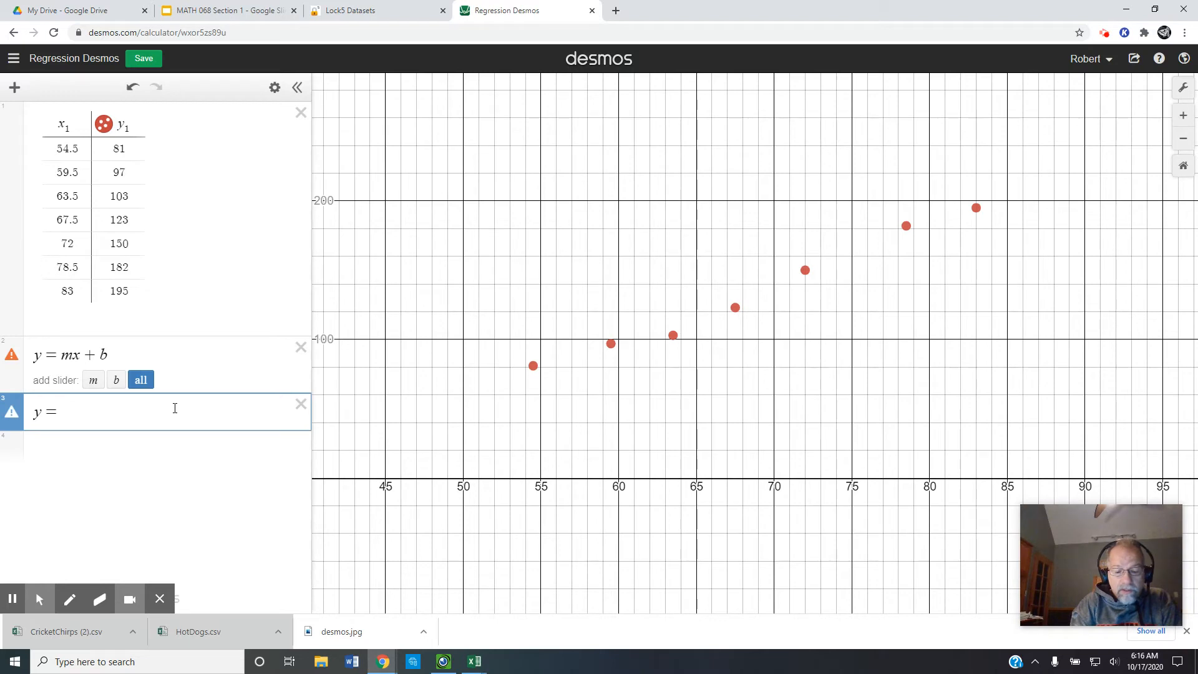
{"action": "type", "text": "a + "}
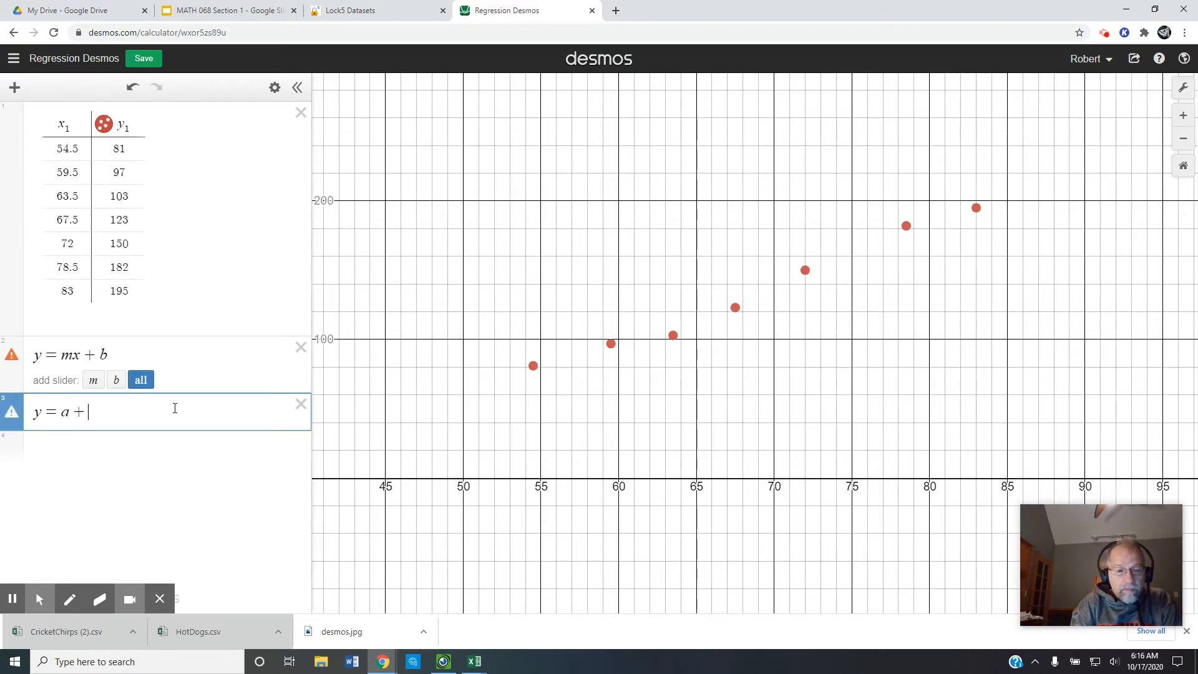
{"action": "type", "text": "bx"}
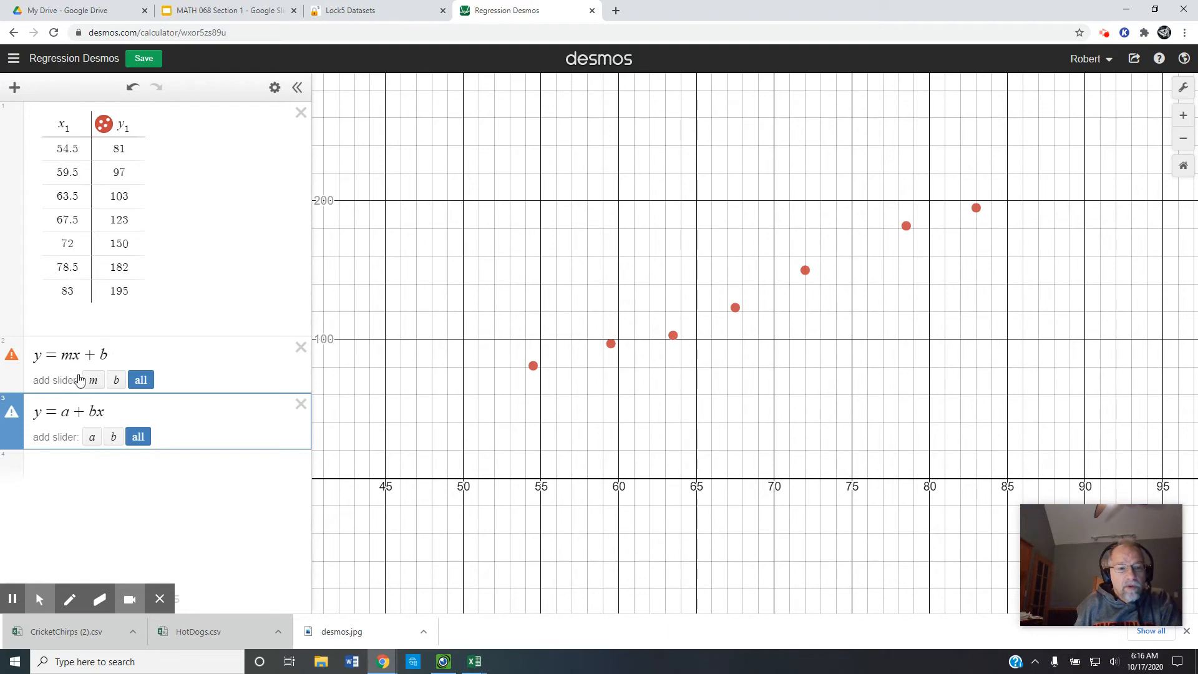
{"action": "left_click", "coordinate": [301, 347]}
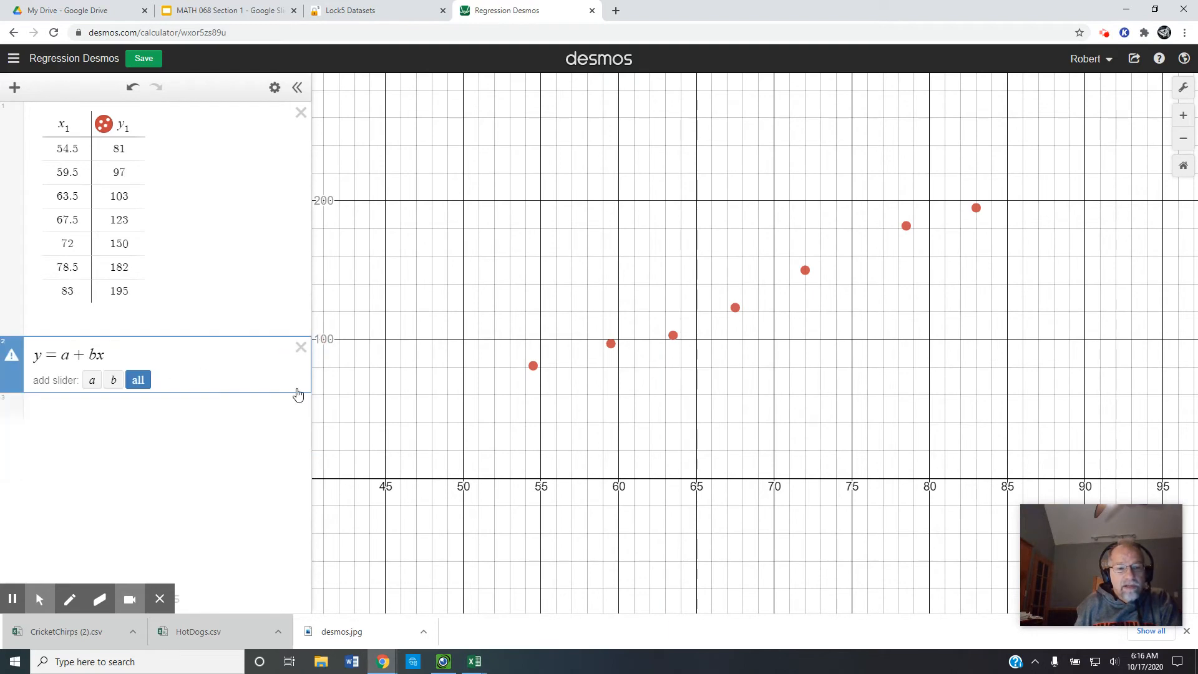
{"action": "left_click", "coordinate": [300, 347]}
Step: Enter the regression y1~x1 in a new expression below the table, using the table's column names
{"action": "left_click", "coordinate": [161, 351]}
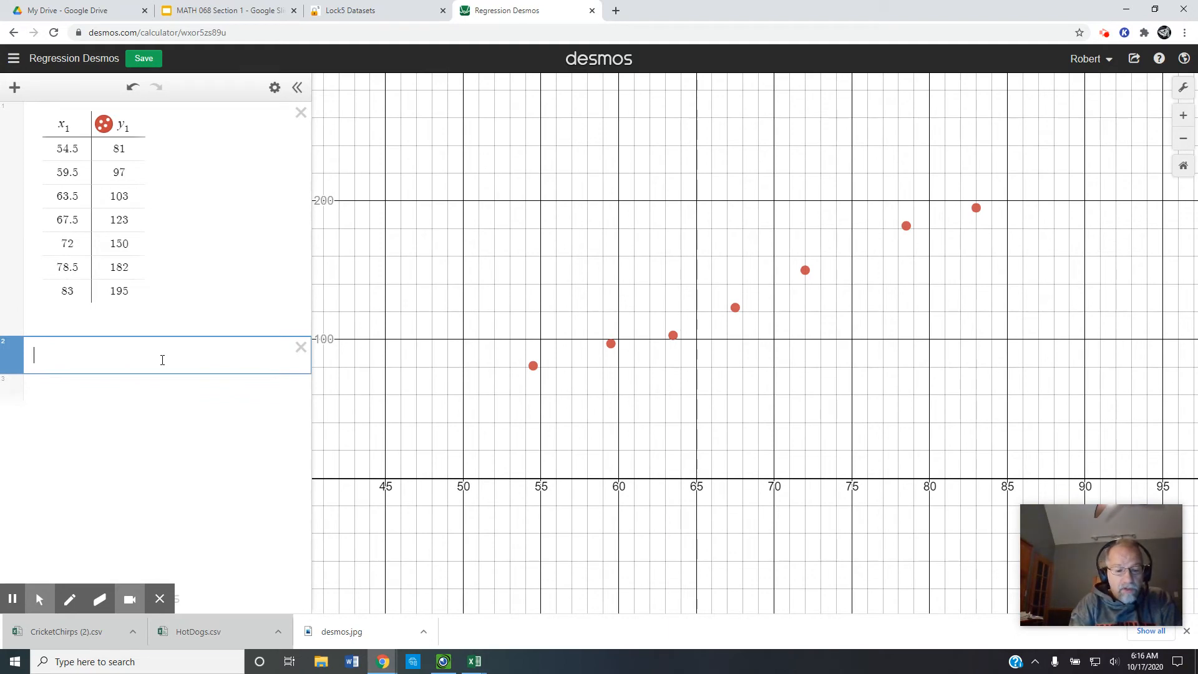
{"action": "type", "text": "y1"}
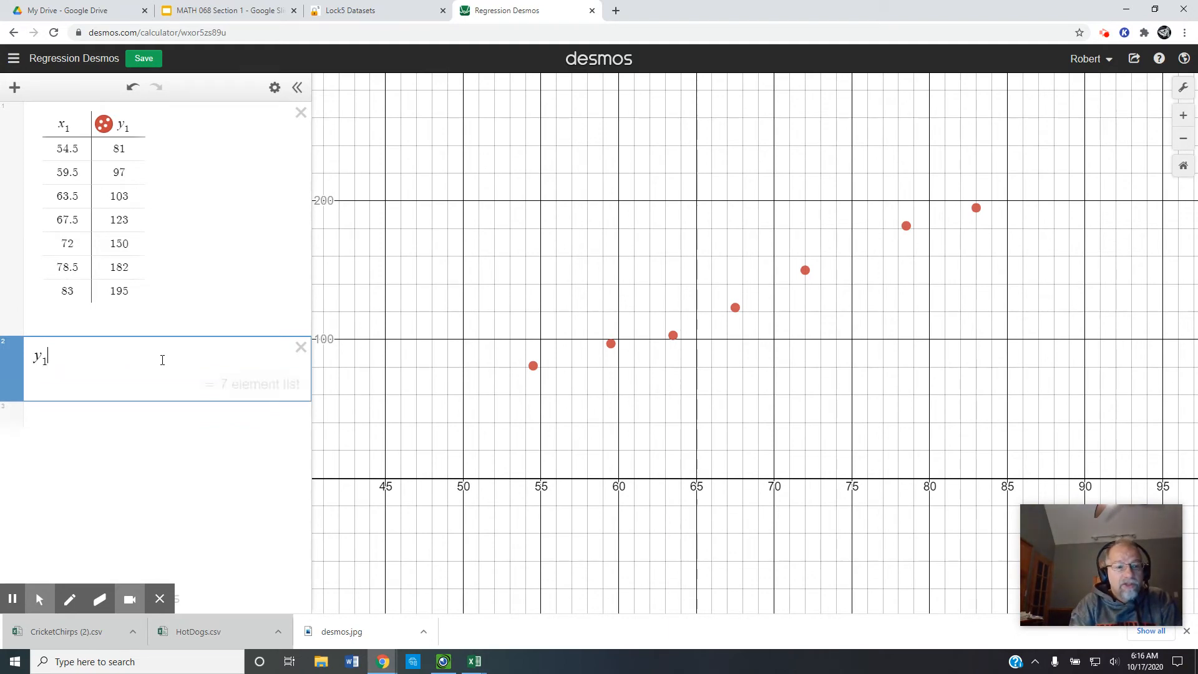
{"action": "key", "text": "BackSpace"}
{"action": "key", "text": "BackSpace"}
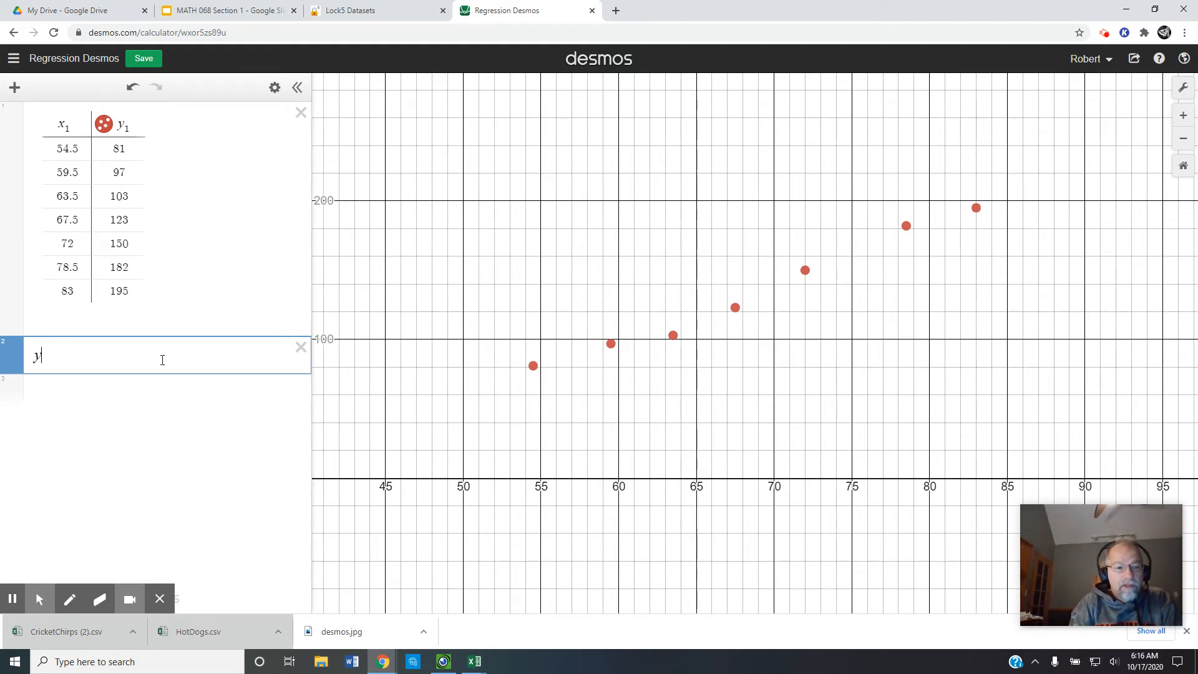
{"action": "type", "text": "y1"}
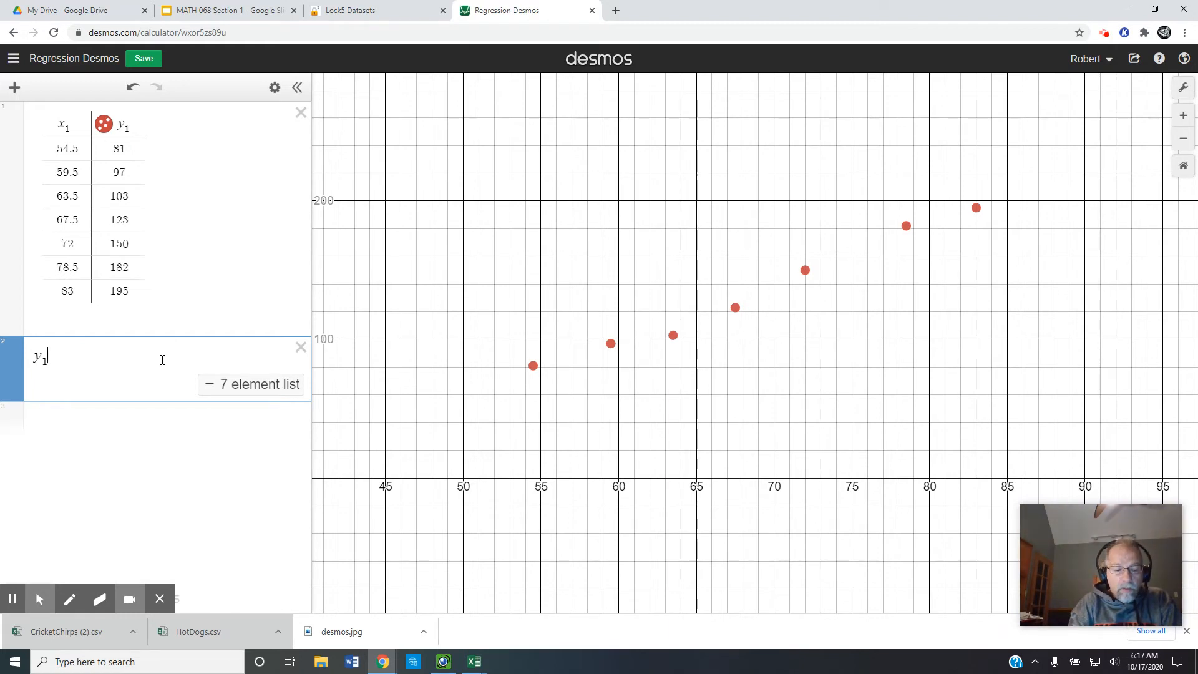
{"action": "type", "text": "~"}
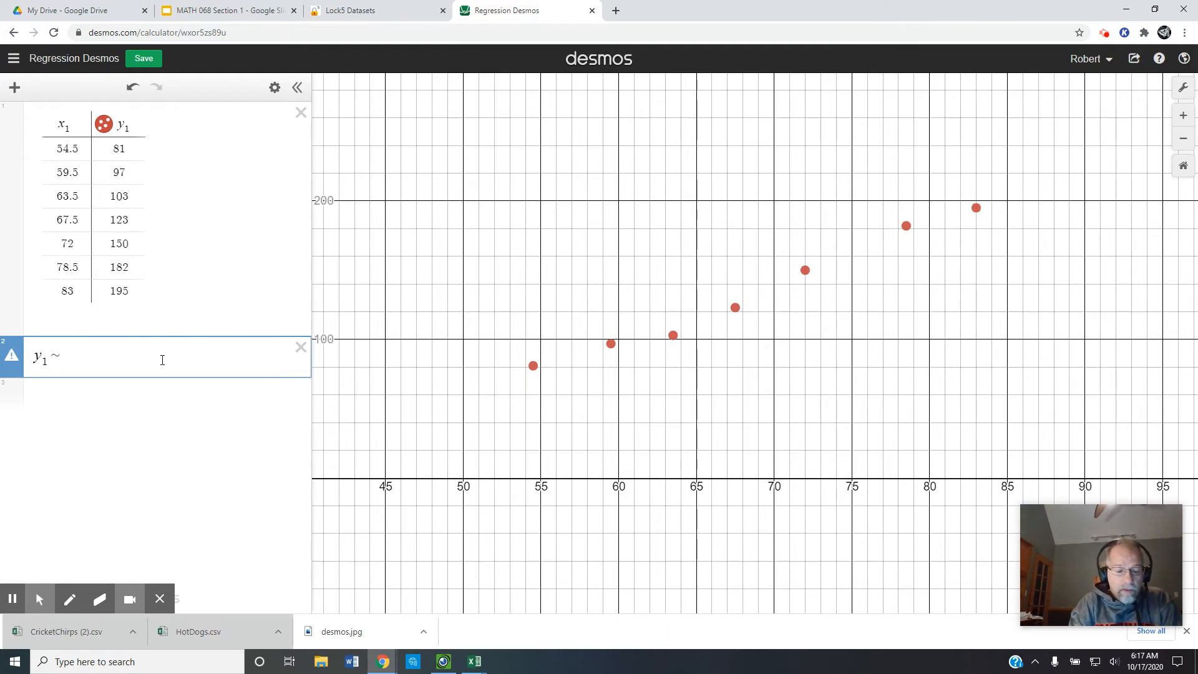
{"action": "type", "text": "1"}
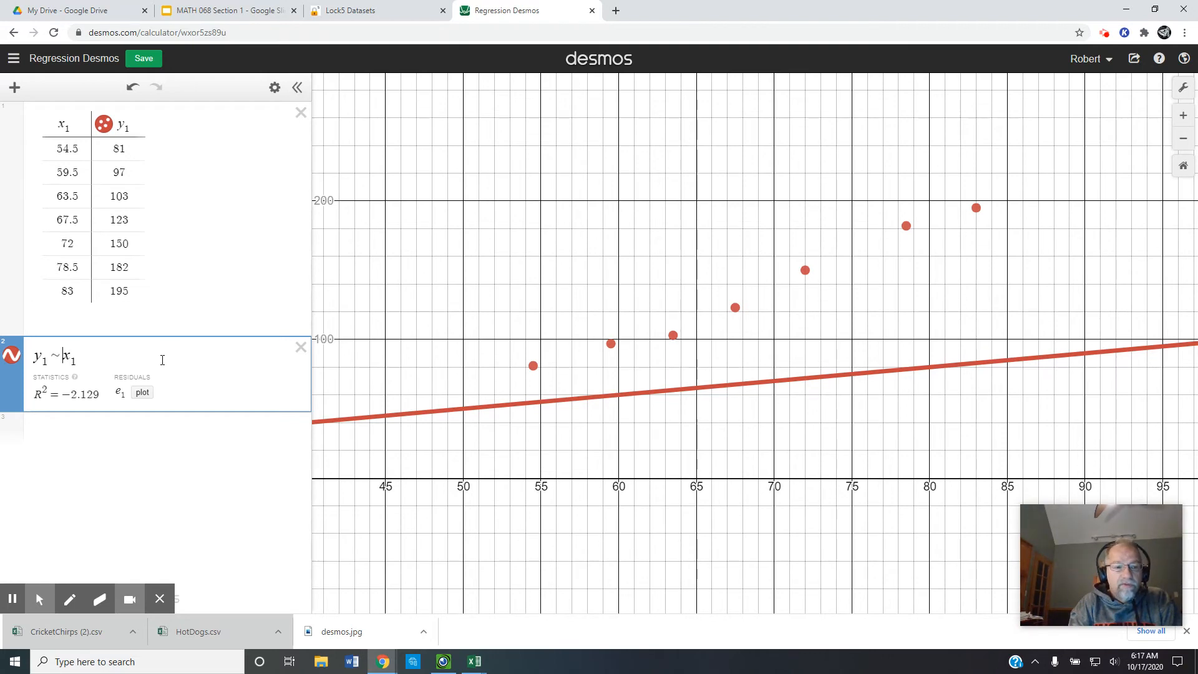
Step: Add the slope m and intercept b to form the regression y1~mx1+b, and delete that expression
{"action": "type", "text": "m"}
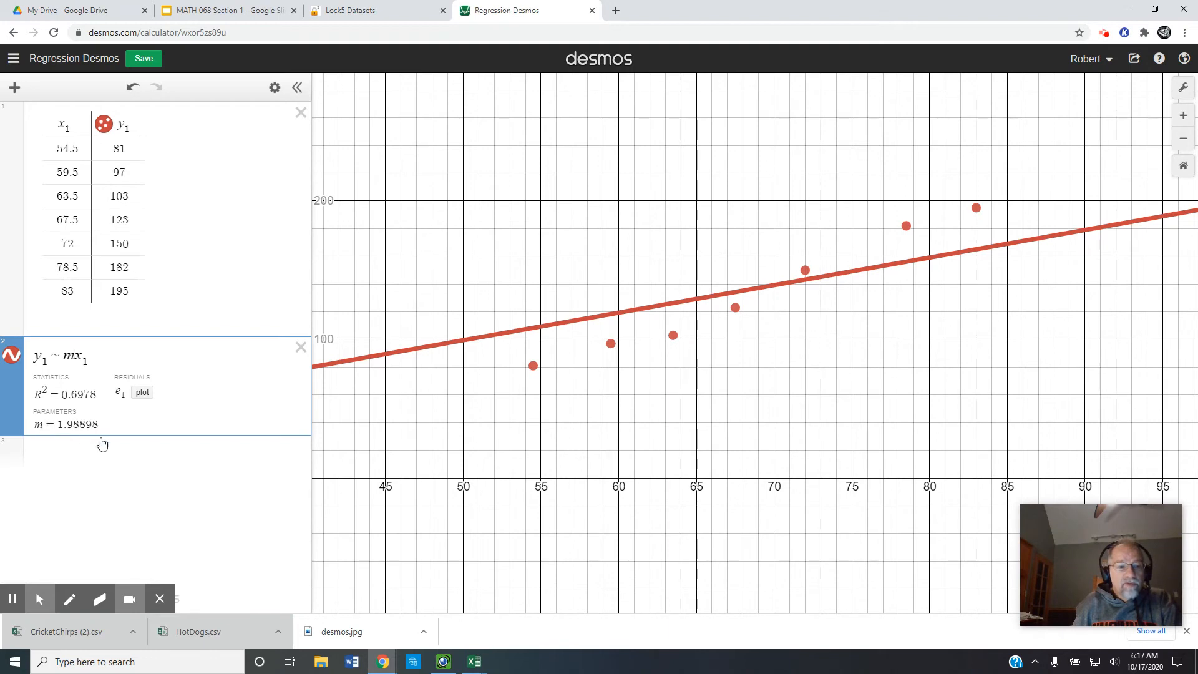
{"action": "left_click", "coordinate": [106, 354]}
{"action": "type", "text": "+ "}
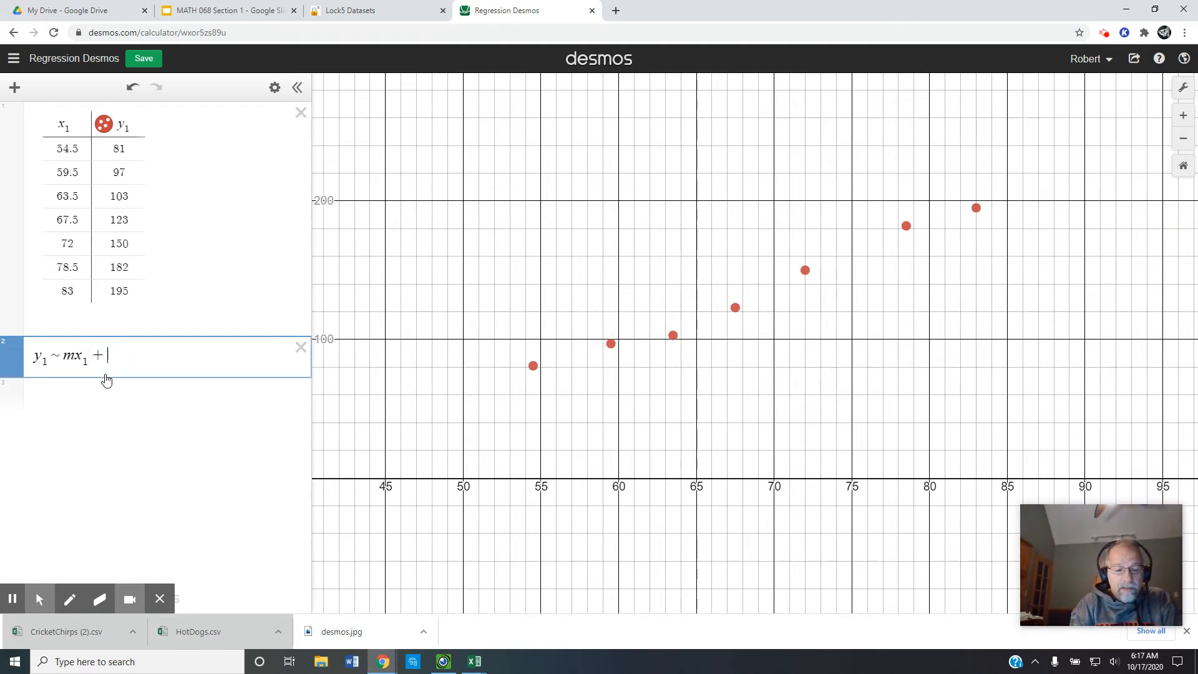
{"action": "type", "text": "b"}
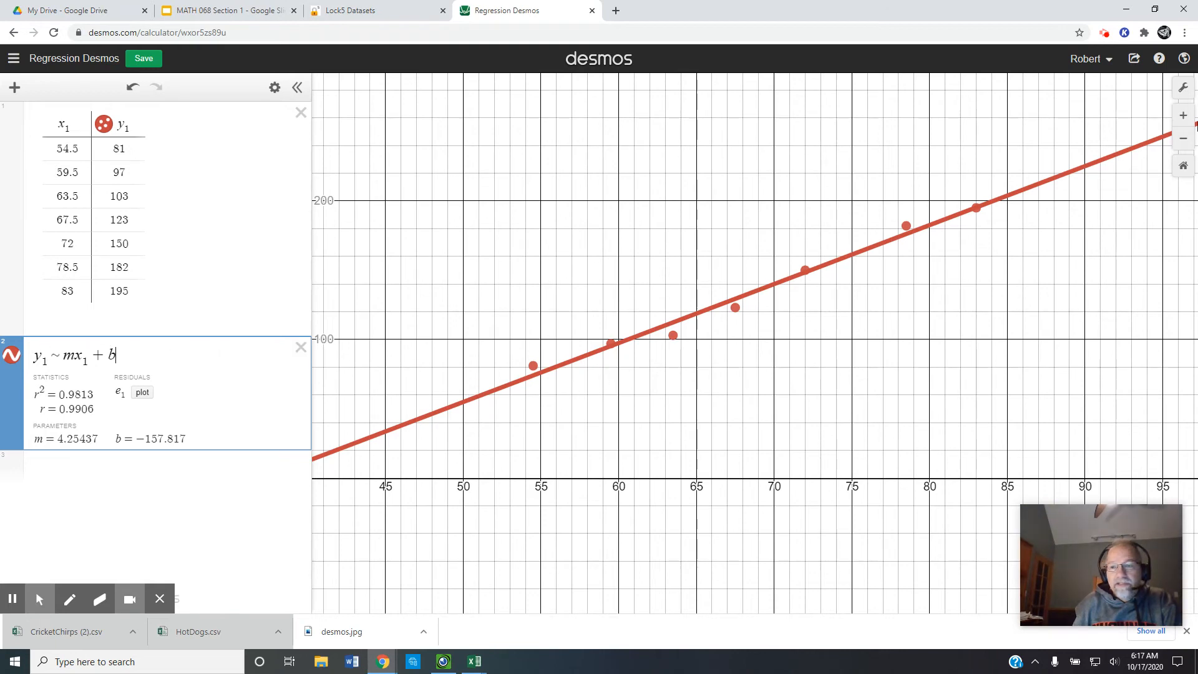
{"action": "left_click", "coordinate": [300, 347]}
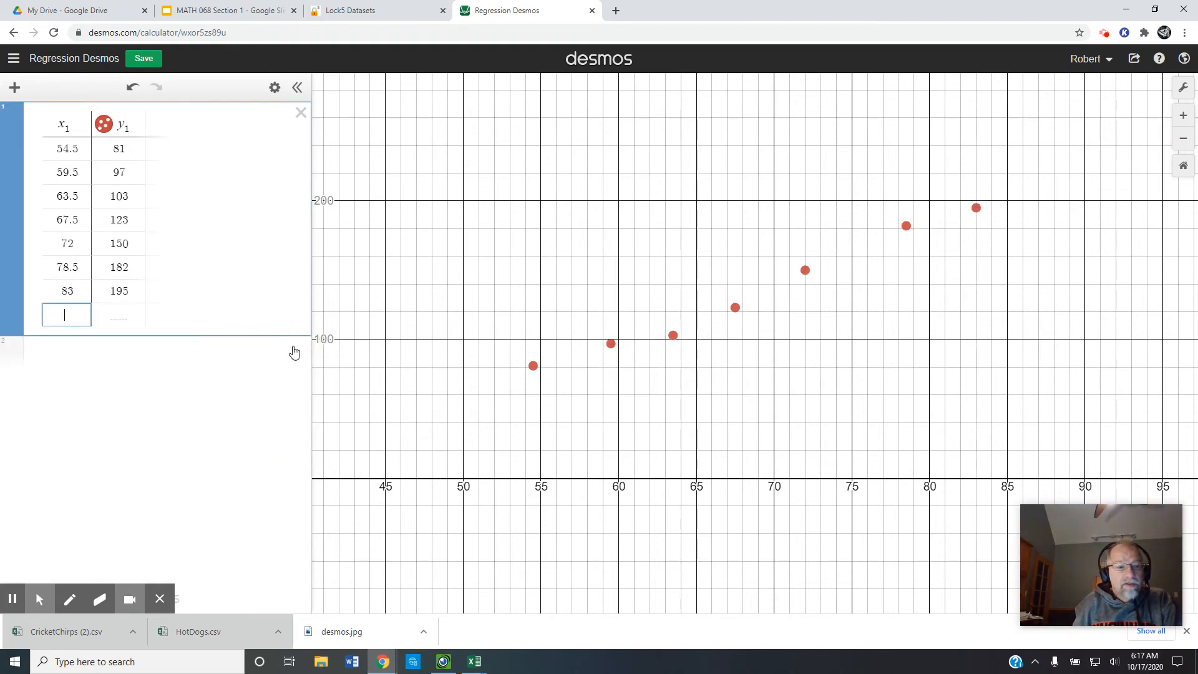
Step: Enter the regression y1~mx1+b in a new expression below the table to fit a line to the data
{"action": "left_click", "coordinate": [132, 352]}
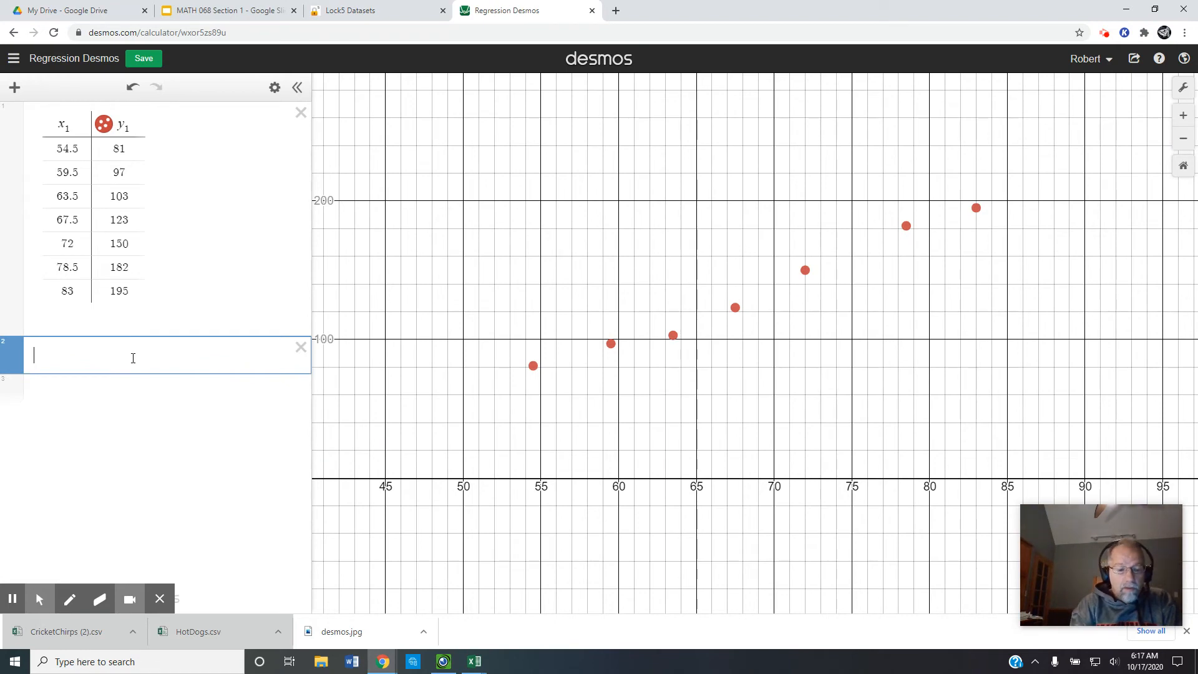
{"action": "type", "text": "y_1 "}
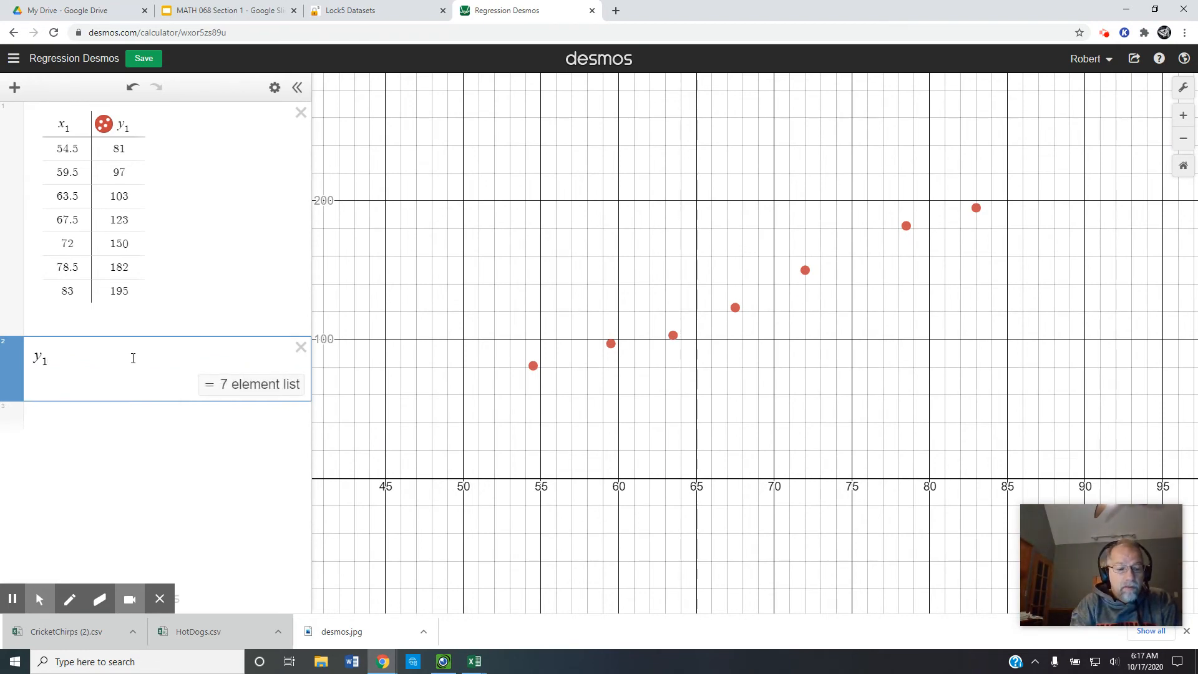
{"action": "type", "text": "~ m"}
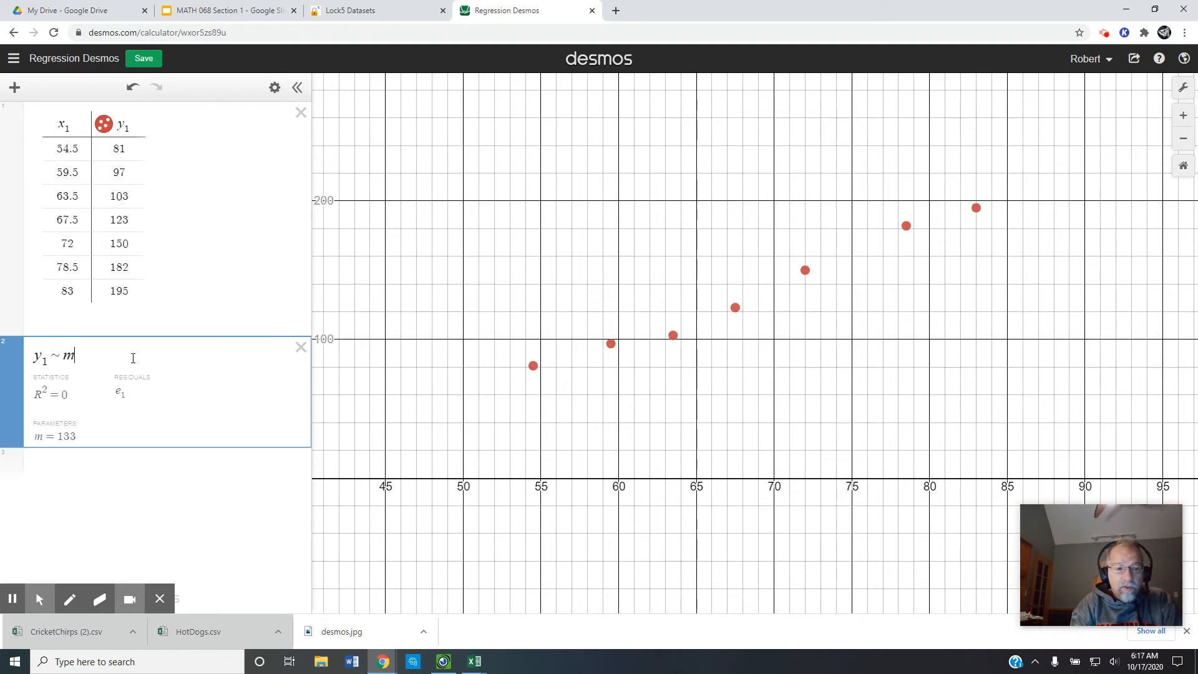
{"action": "type", "text": "x"}
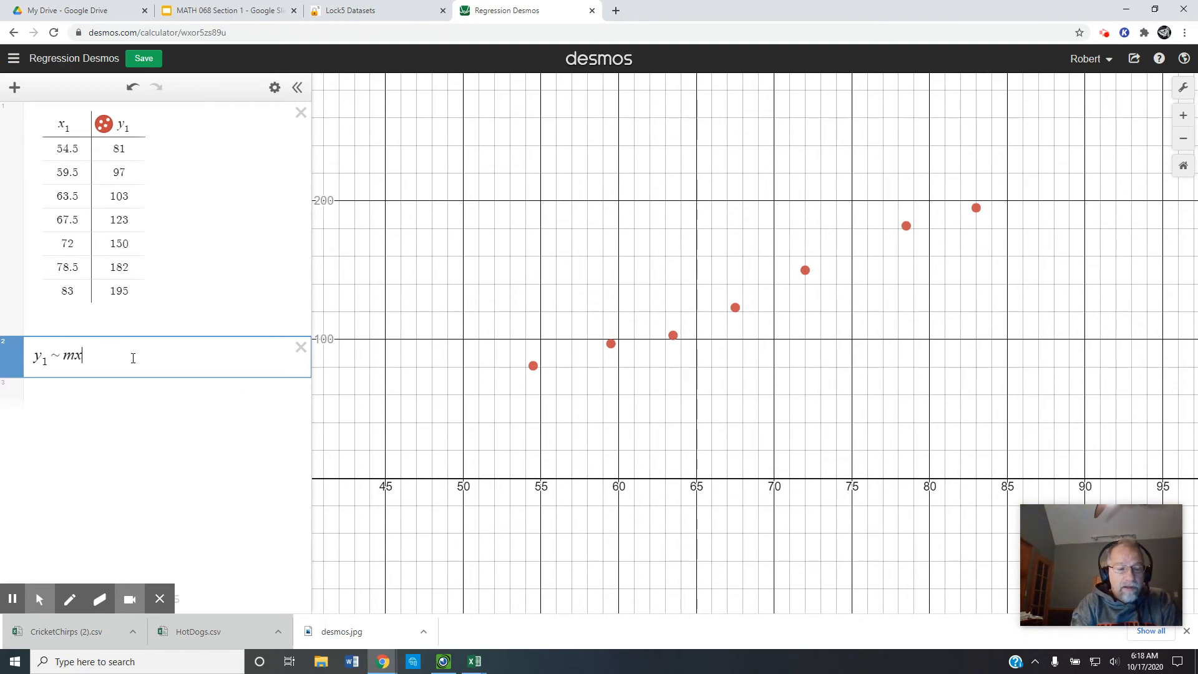
{"action": "type", "text": "_1 + "}
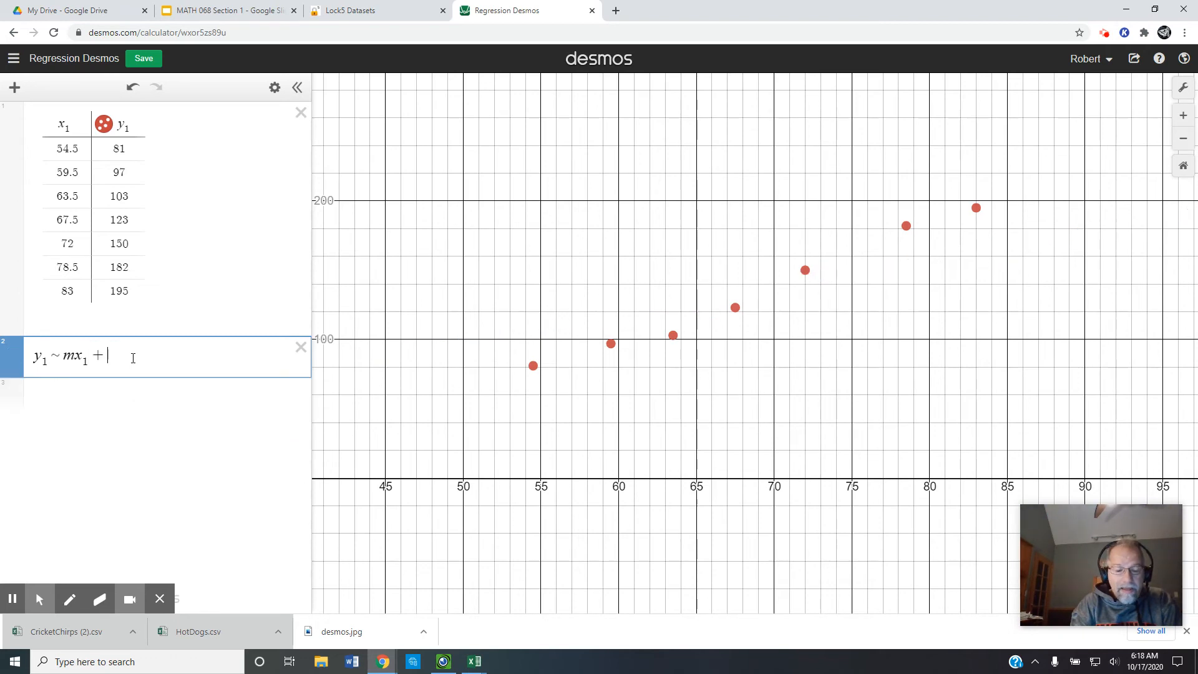
{"action": "type", "text": "b"}
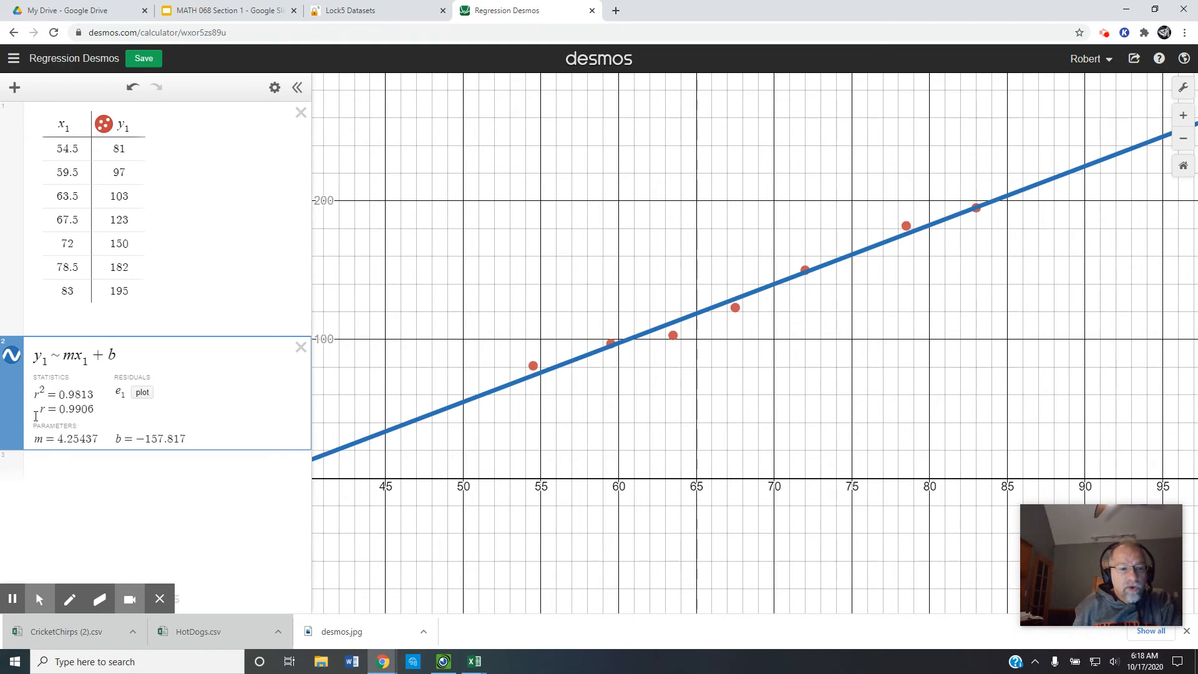
{"action": "mouse_move", "coordinate": [97, 409]}
{"action": "left_mouse_down"}
{"action": "mouse_move", "coordinate": [40, 409]}
{"action": "mouse_move", "coordinate": [107, 409]}
{"action": "mouse_move", "coordinate": [53, 409]}
{"action": "mouse_move", "coordinate": [96, 409]}
{"action": "mouse_move", "coordinate": [77, 415]}
{"action": "left_mouse_up"}
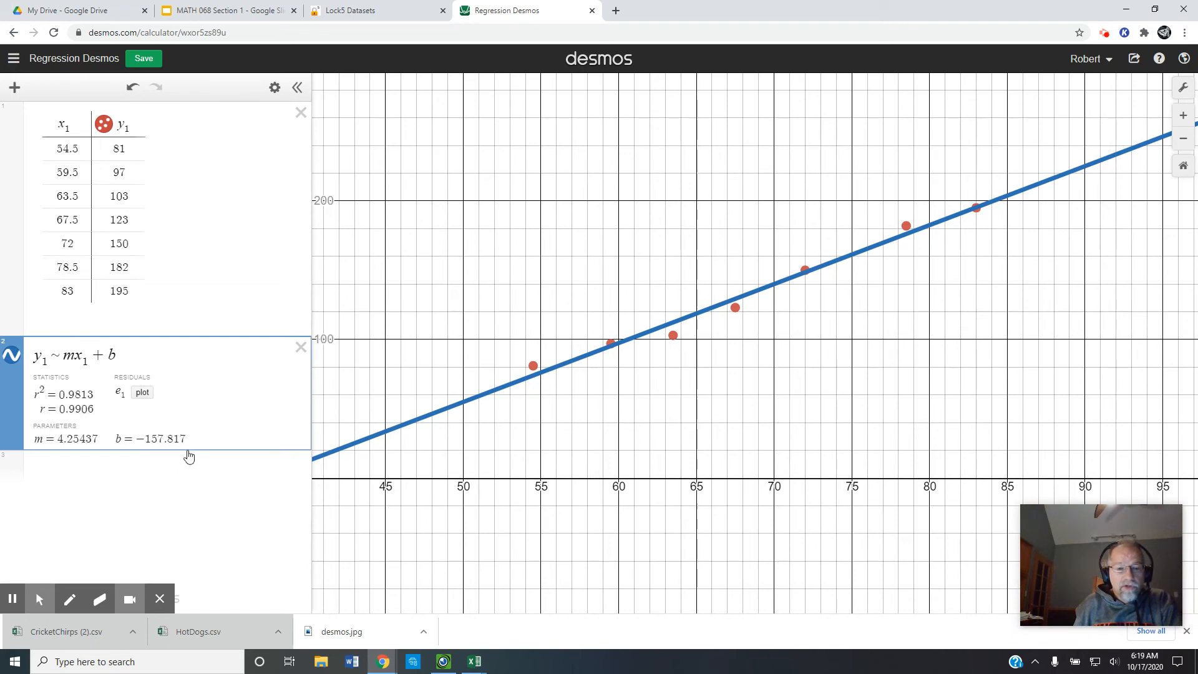
Step: Show the coordinates of the point where the regression line crosses the y-axis
{"action": "left_click_drag", "start_coordinate": [468, 495], "coordinate": [1046, 326]}
{"action": "left_click_drag", "start_coordinate": [455, 496], "coordinate": [741, 382]}
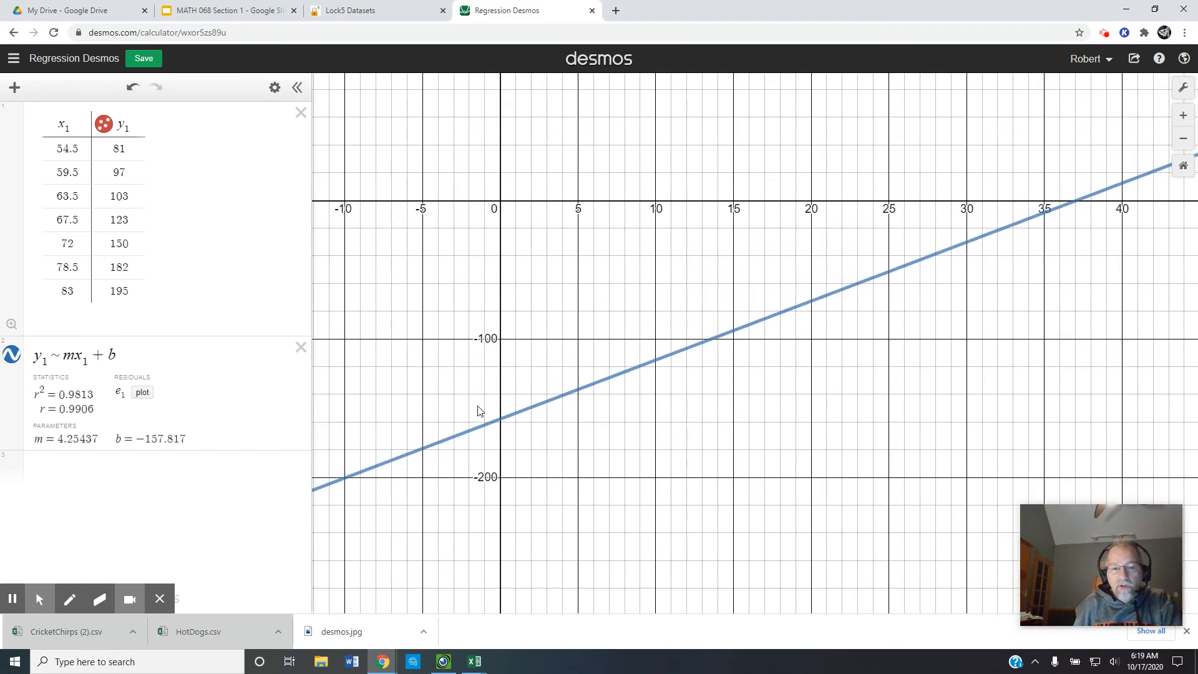
{"action": "left_click_drag", "start_coordinate": [610, 447], "coordinate": [981, 326]}
{"action": "scroll", "coordinate": [796, 442], "scroll_direction": "up", "scroll_amount": 4}
{"action": "scroll", "coordinate": [795, 441], "scroll_direction": "up", "scroll_amount": 3}
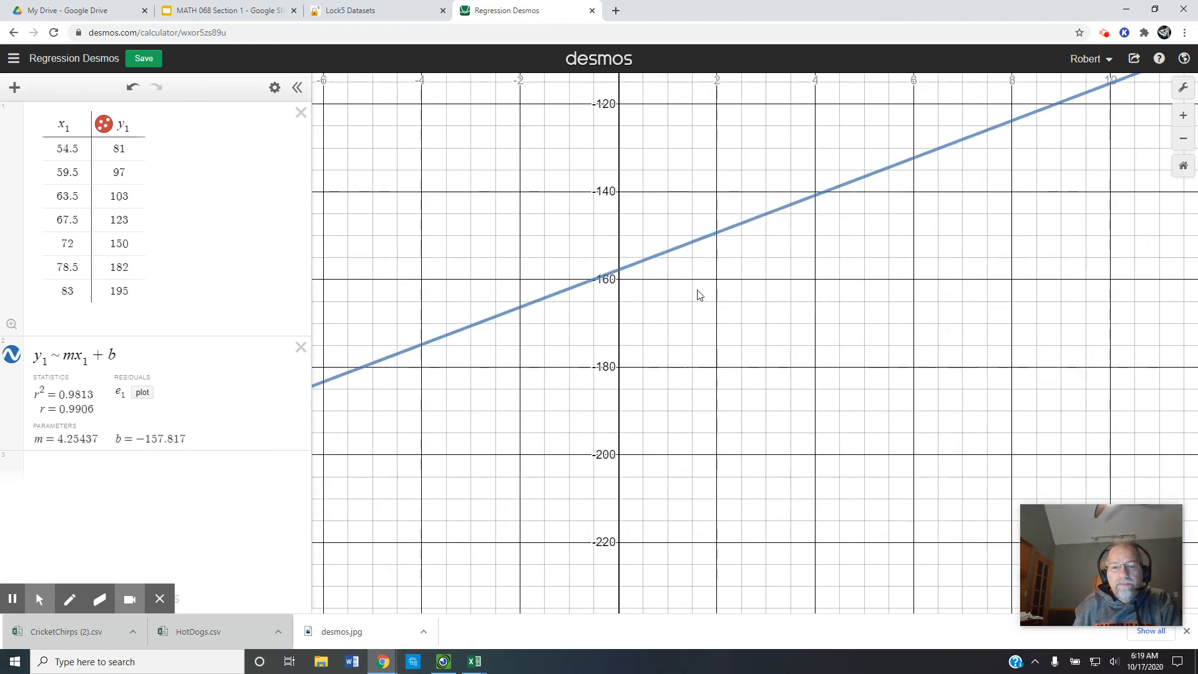
{"action": "left_click", "coordinate": [621, 272]}
{"action": "left_click", "coordinate": [618, 270]}
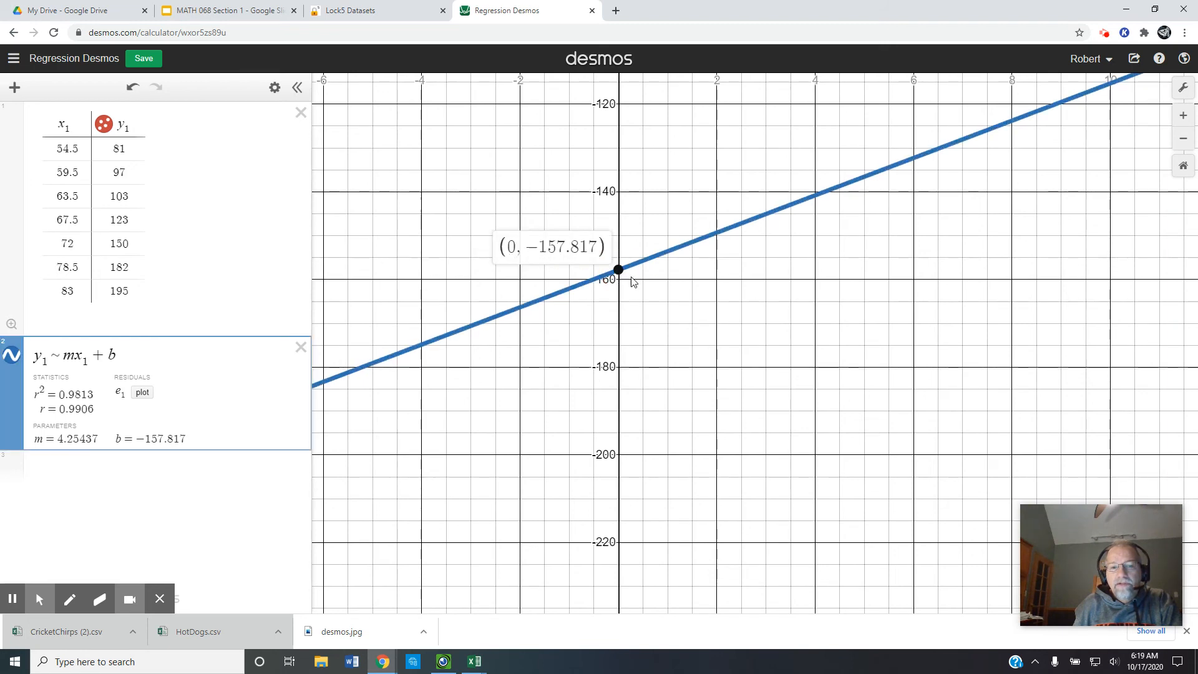
Step: Show the coordinates of the point where the regression line crosses the x-axis
{"action": "left_click_drag", "start_coordinate": [1027, 216], "coordinate": [479, 499]}
{"action": "left_click_drag", "start_coordinate": [1033, 284], "coordinate": [405, 525]}
{"action": "left_click_drag", "start_coordinate": [1082, 272], "coordinate": [483, 538]}
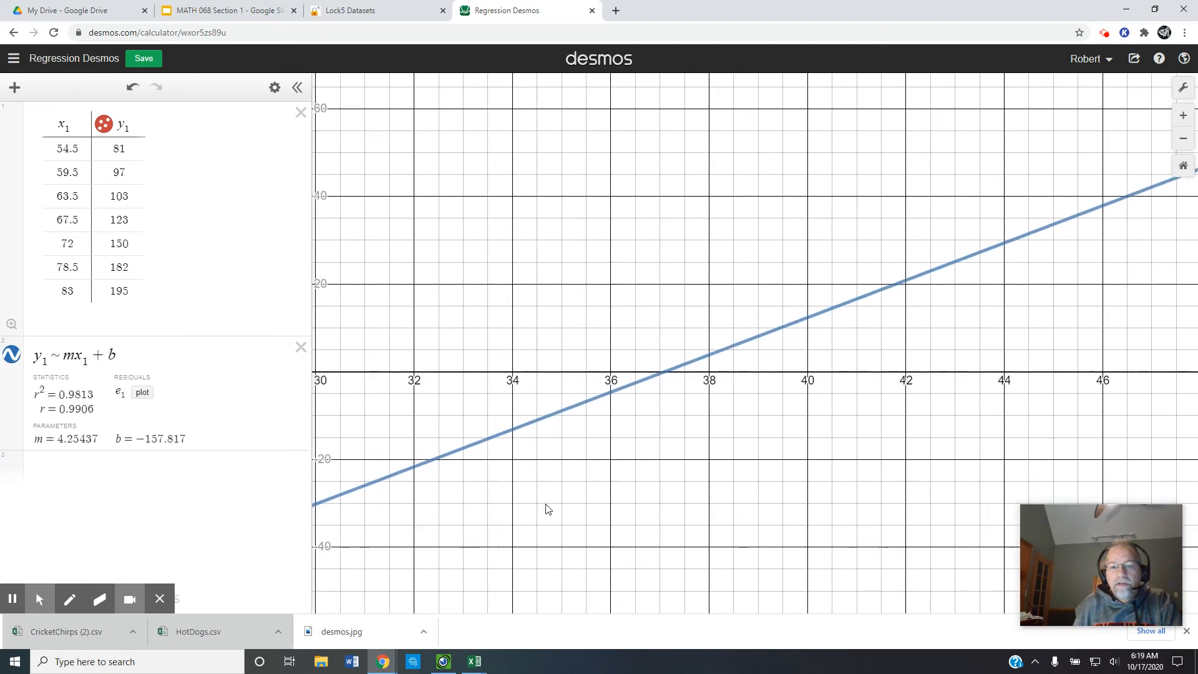
{"action": "left_click", "coordinate": [663, 375]}
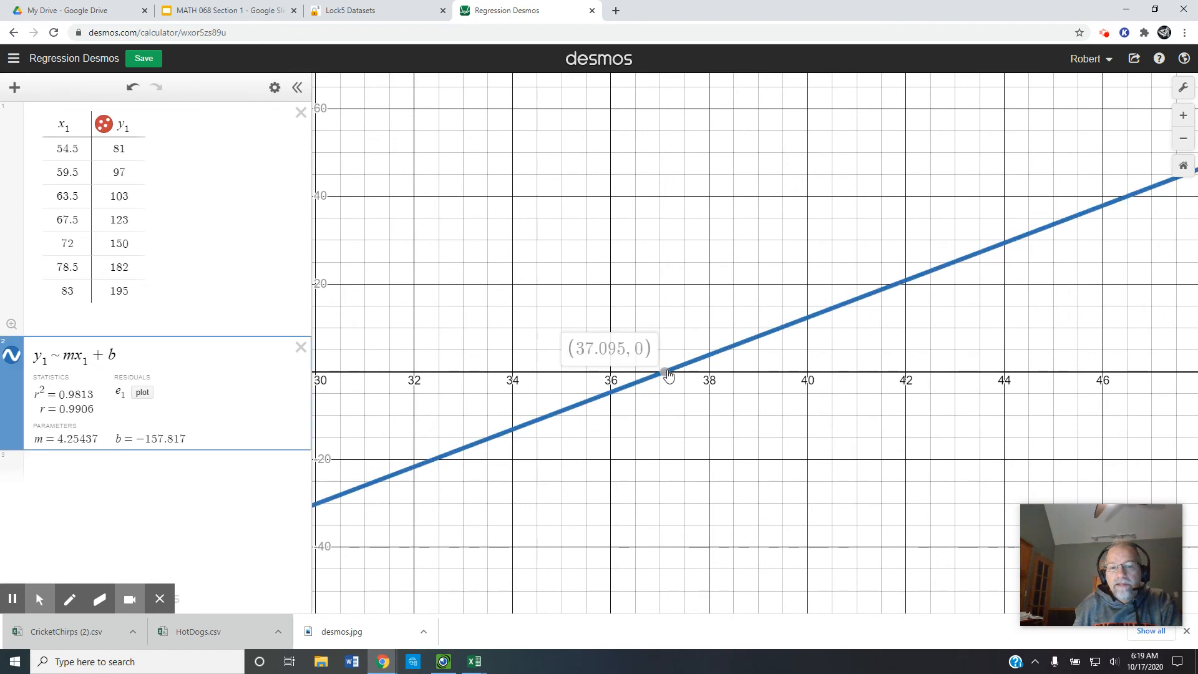
{"action": "left_click", "coordinate": [665, 373]}
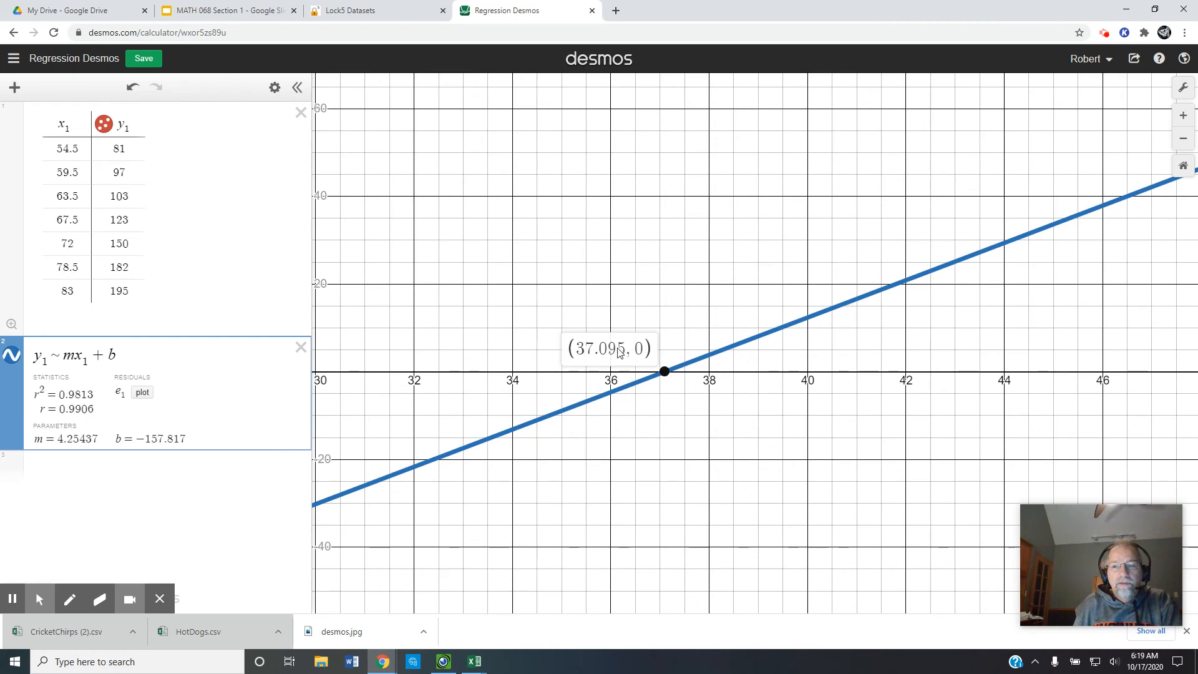
Step: Enter the rounded line equation y=-157.8+4.25x in a new expression below the regression
{"action": "left_click", "coordinate": [11, 325]}
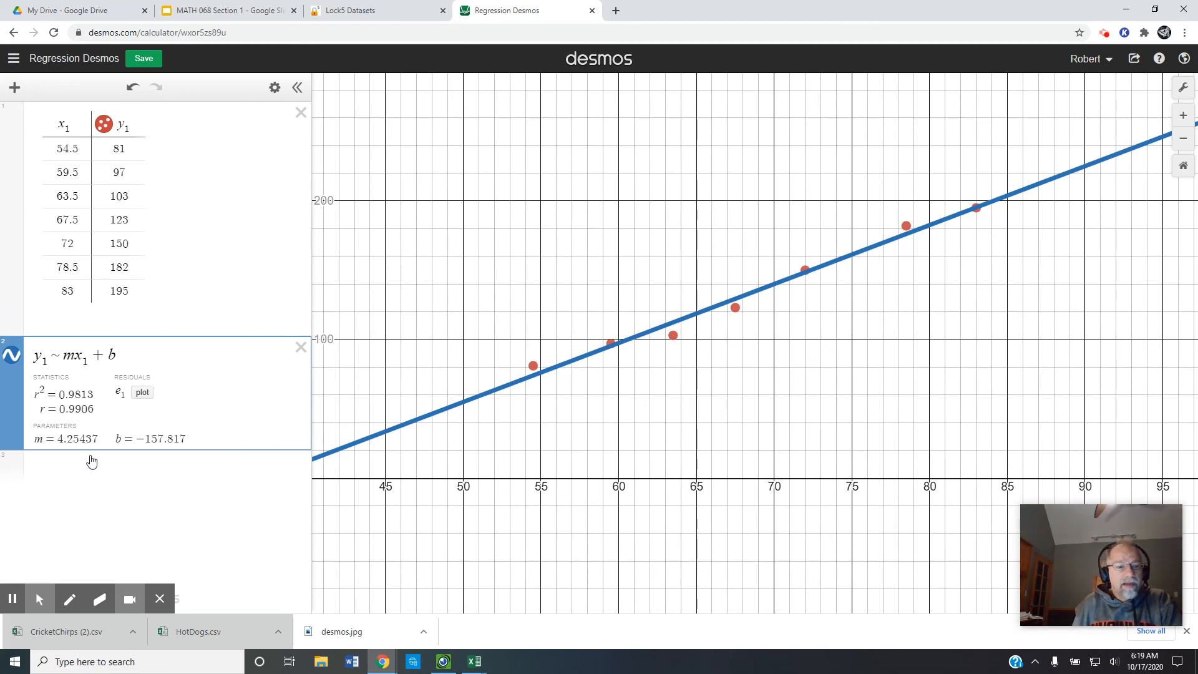
{"action": "left_click", "coordinate": [101, 478]}
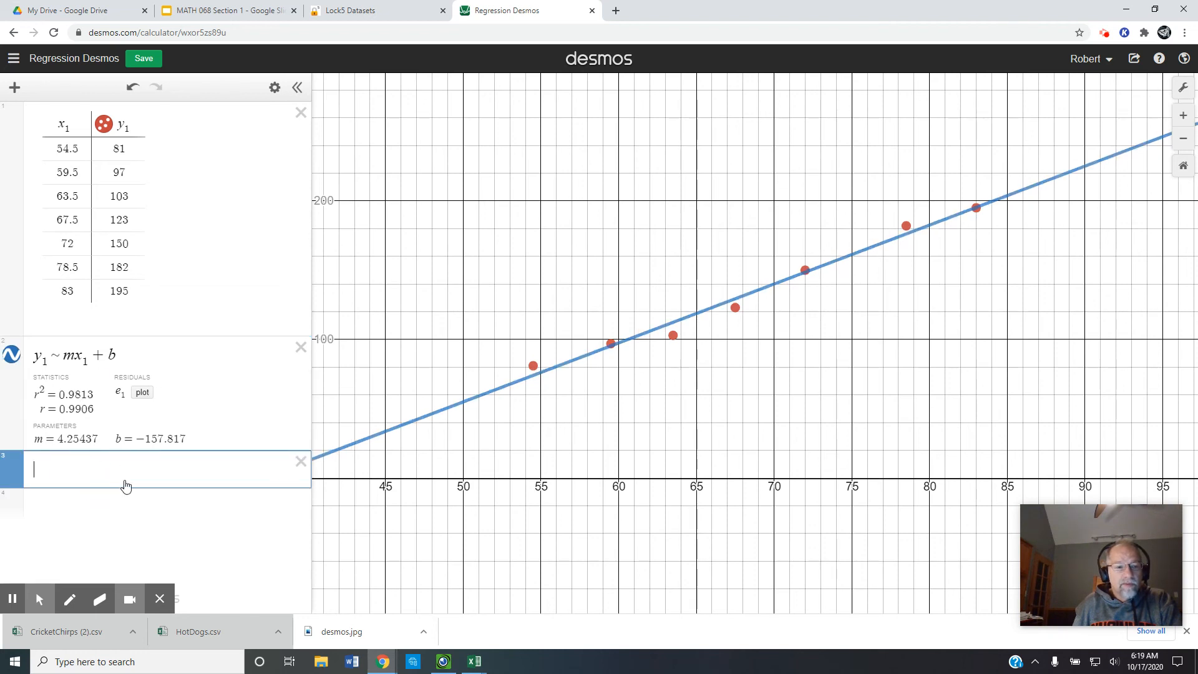
{"action": "type", "text": "y = −"}
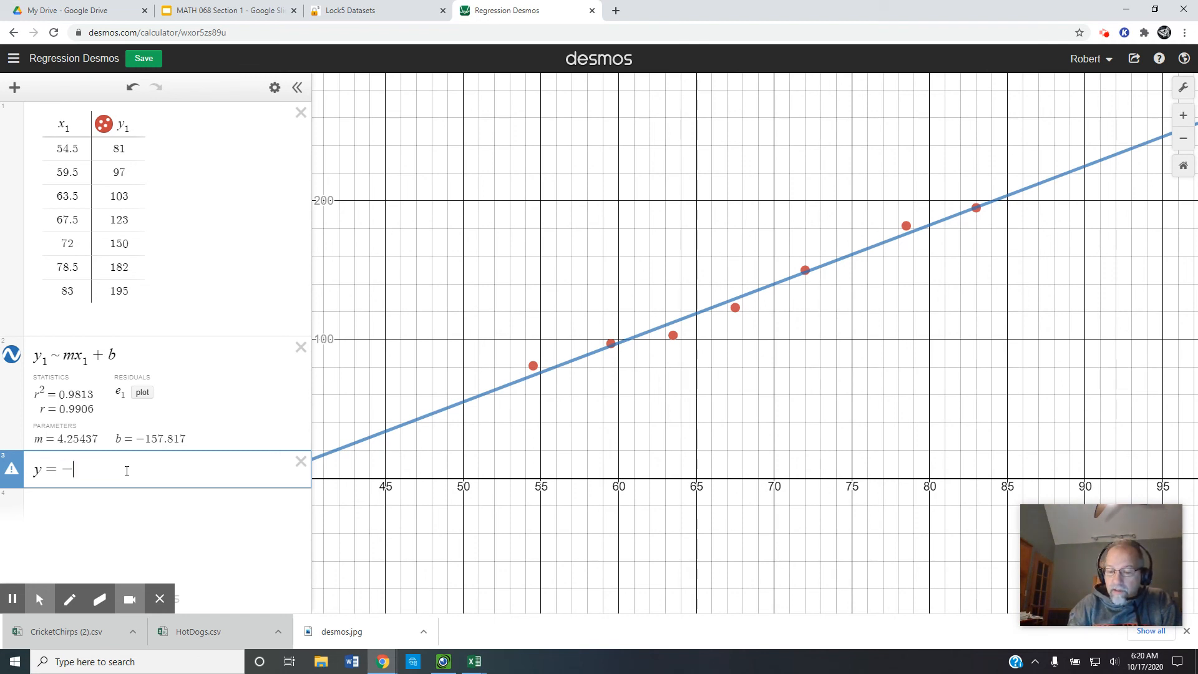
{"action": "type", "text": "157"}
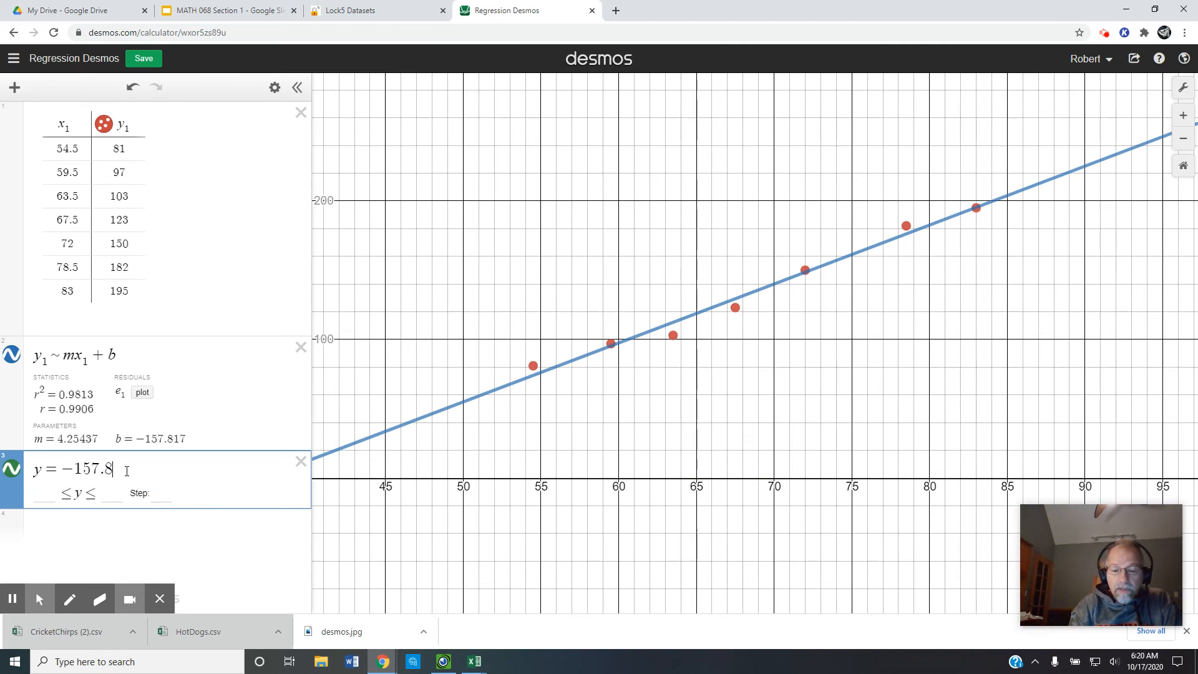
{"action": "type", "text": ".8 + "}
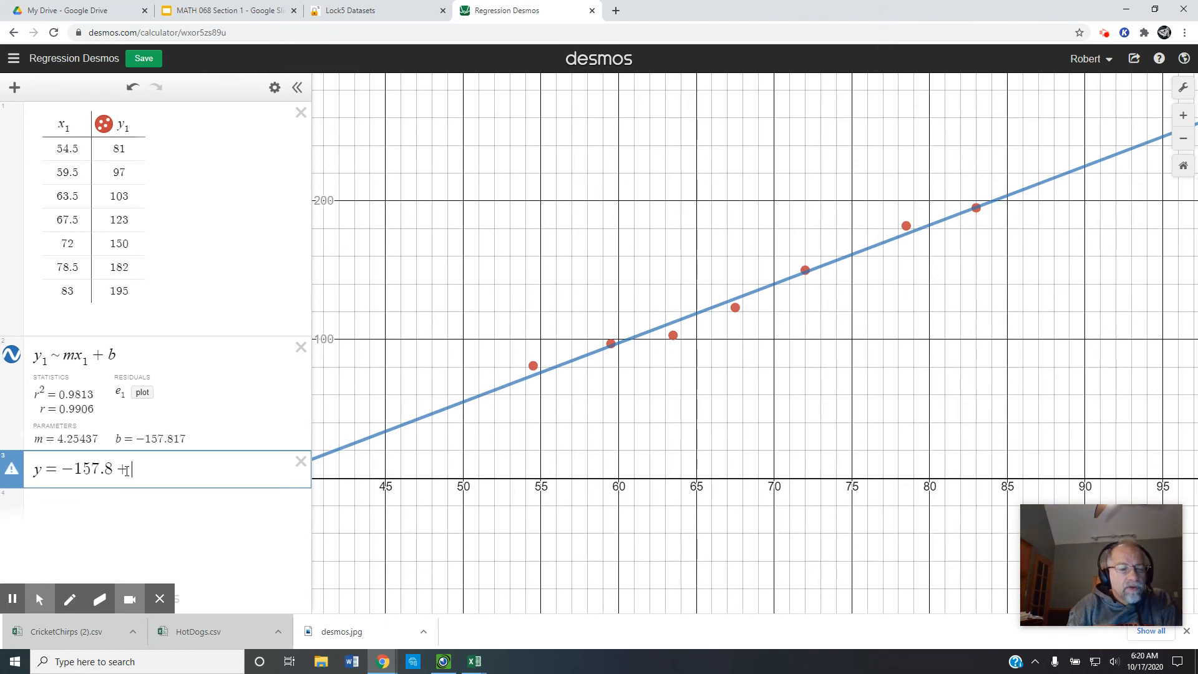
{"action": "type", "text": "4.25"}
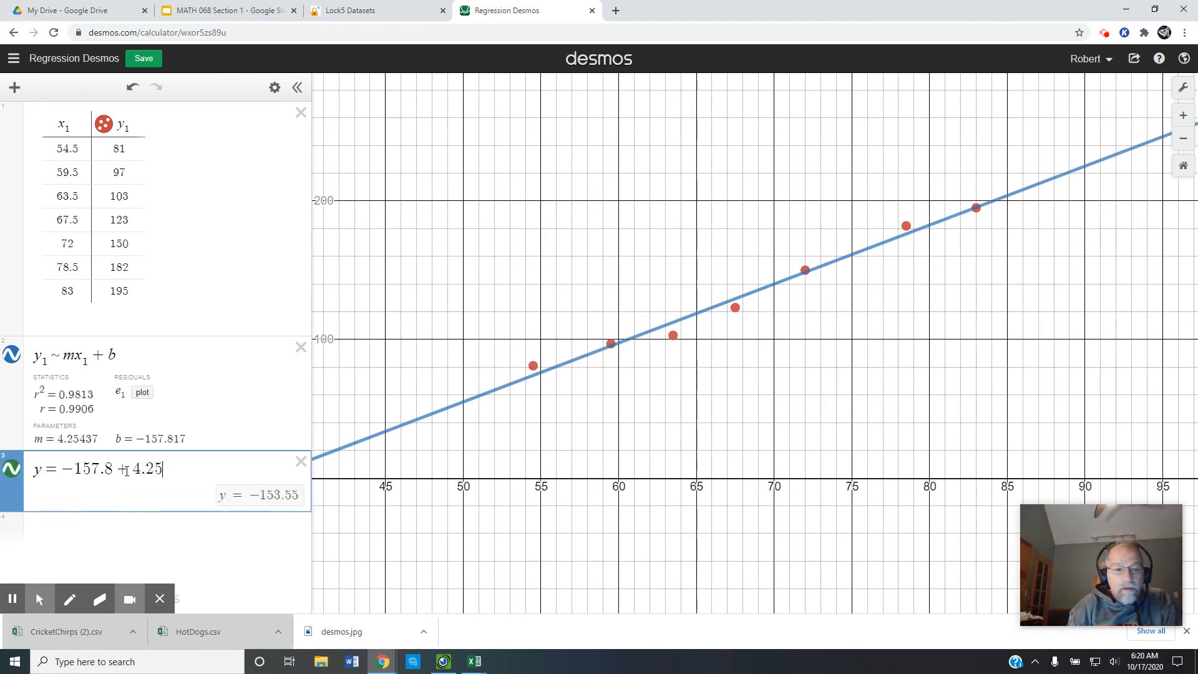
{"action": "type", "text": "x"}
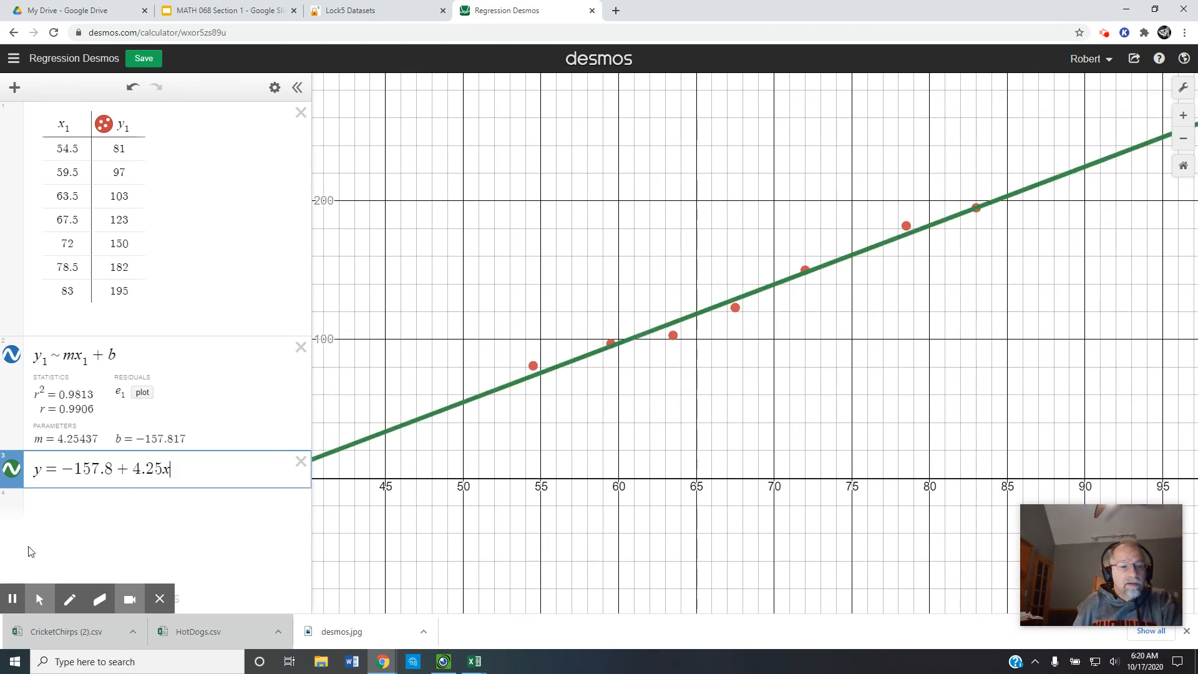
Step: Toggle the regression line and the rounded line off and on to compare their positions on the graph
{"action": "left_click", "coordinate": [13, 355]}
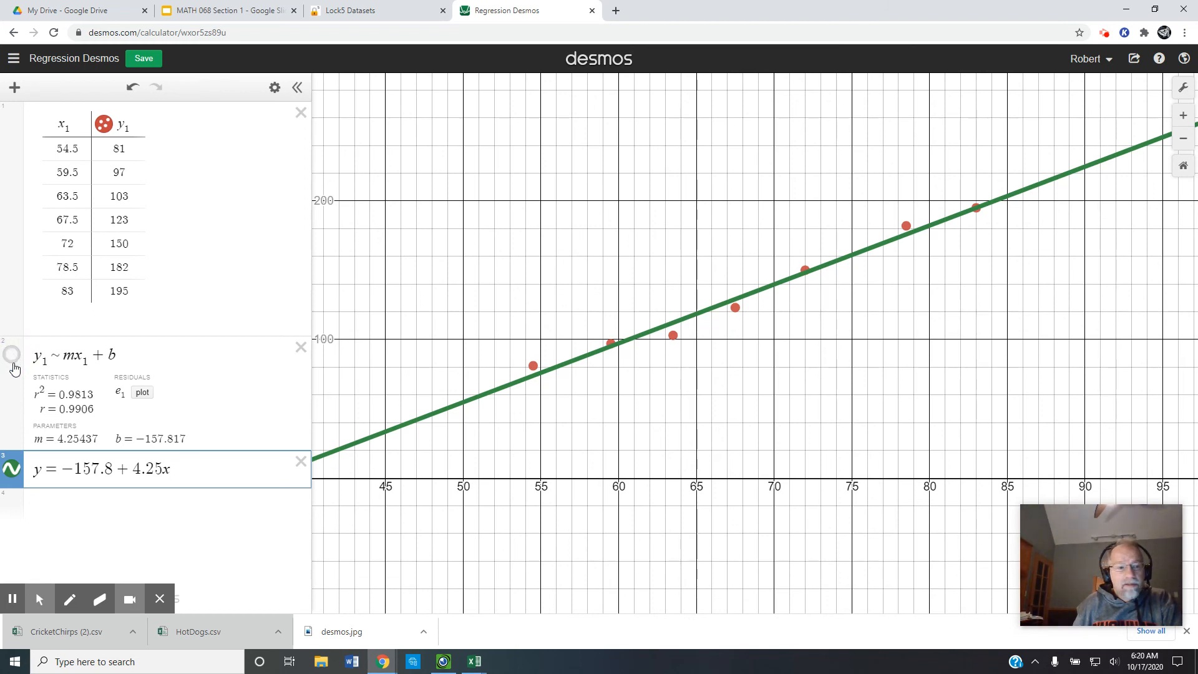
{"action": "left_click", "coordinate": [14, 473]}
{"action": "left_click", "coordinate": [12, 469]}
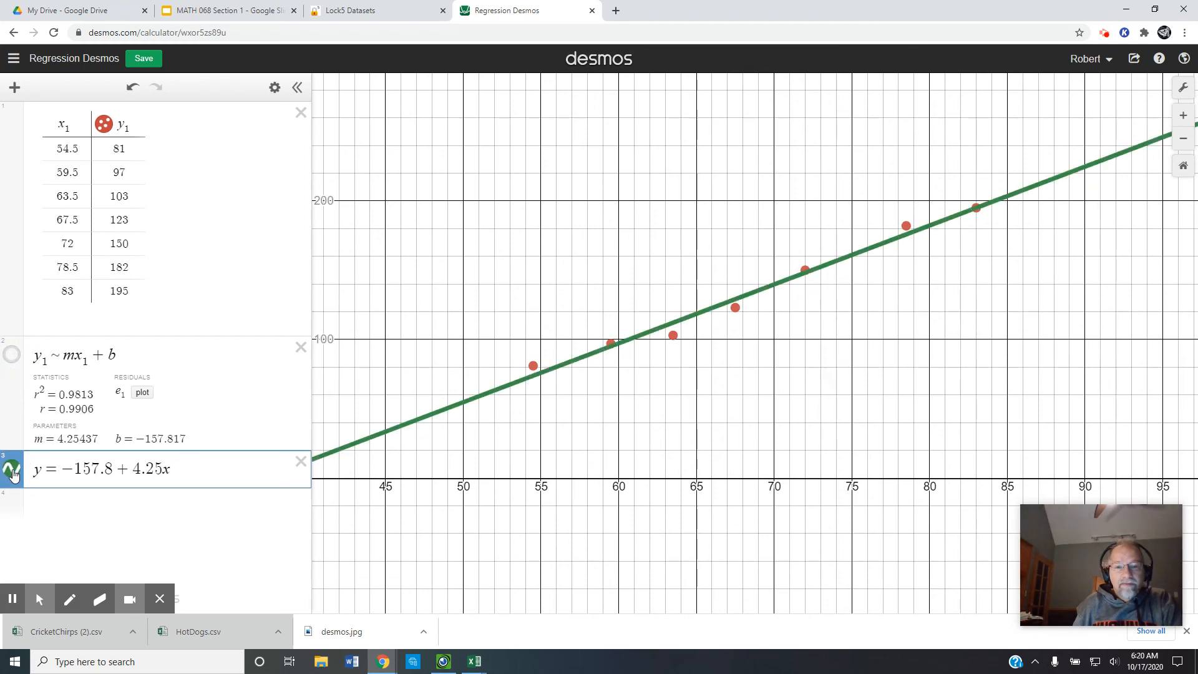
{"action": "left_click", "coordinate": [12, 356]}
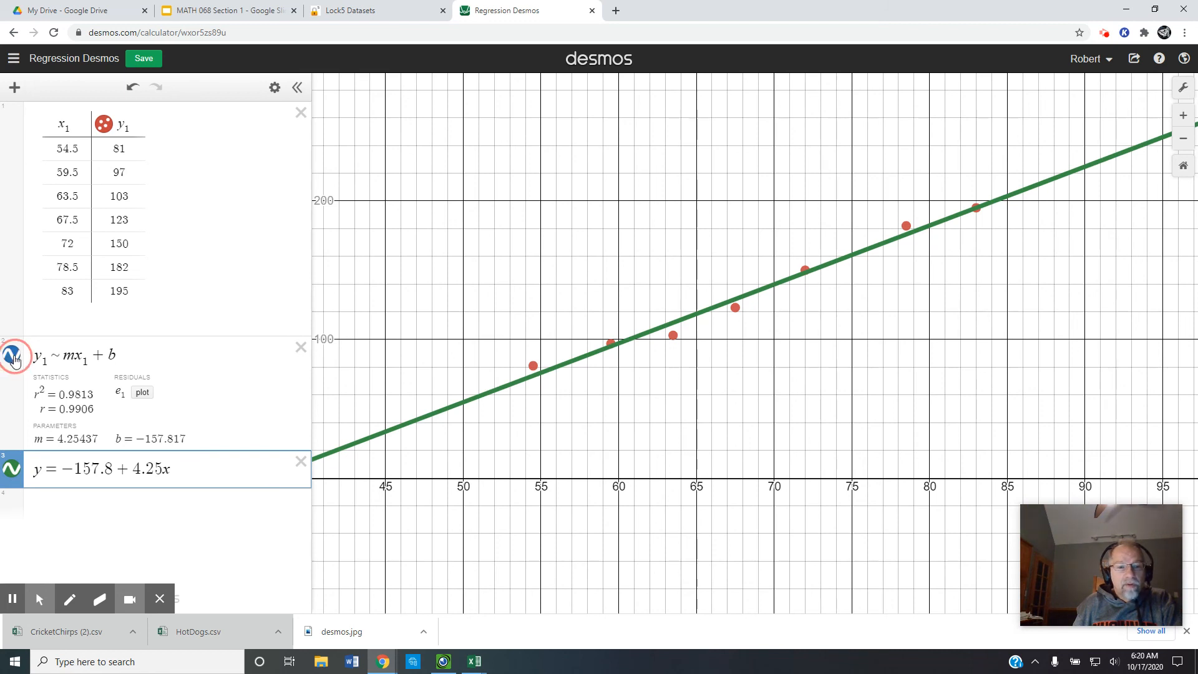
{"action": "left_click", "coordinate": [13, 477]}
{"action": "left_click", "coordinate": [13, 478]}
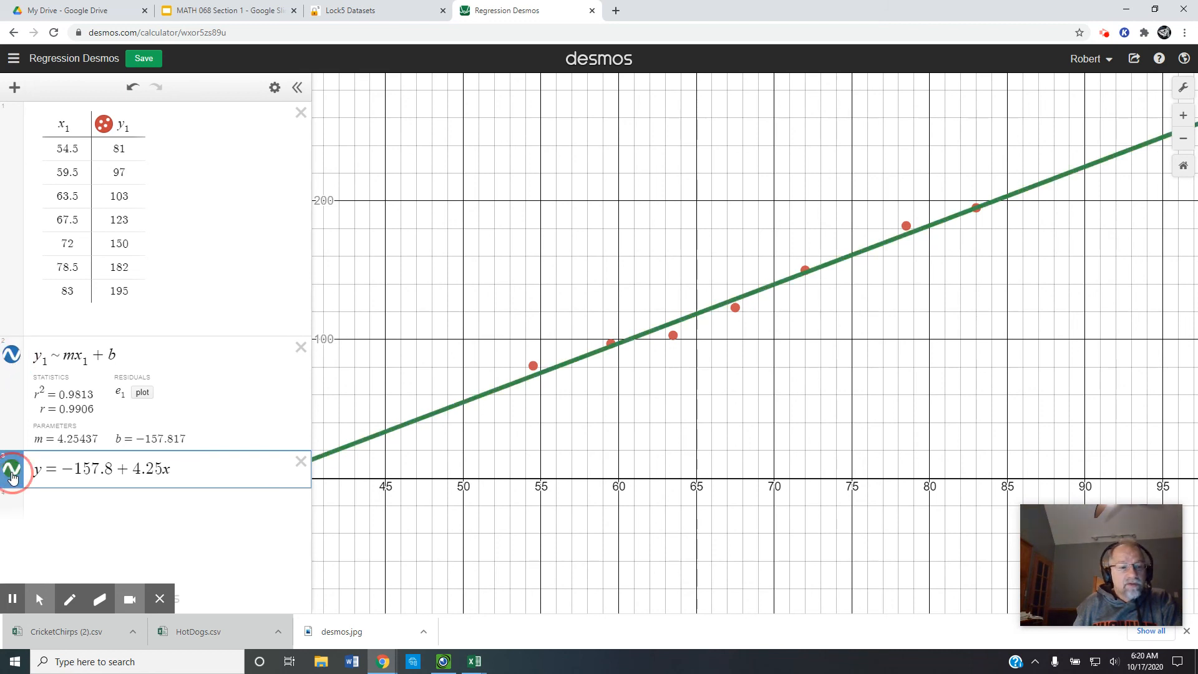
Step: Change the line y=-157.8+4.25x to the dotted style and the colour orange
{"action": "left_click", "coordinate": [12, 478]}
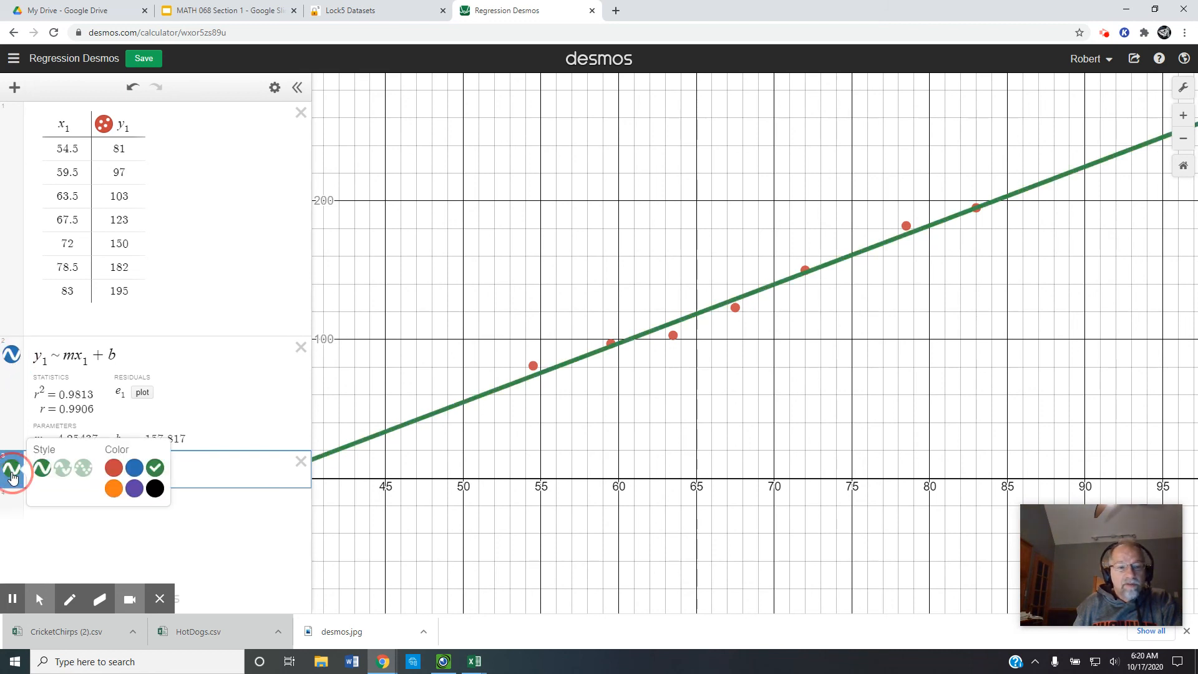
{"action": "left_click", "coordinate": [63, 472]}
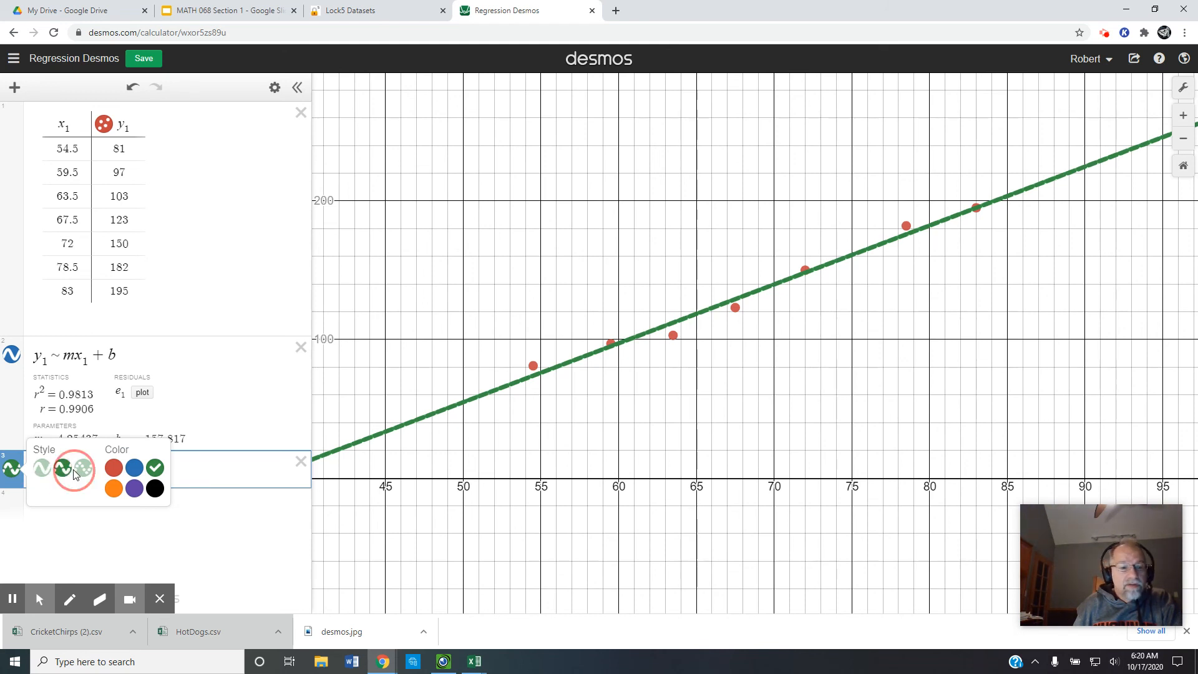
{"action": "left_click", "coordinate": [80, 474]}
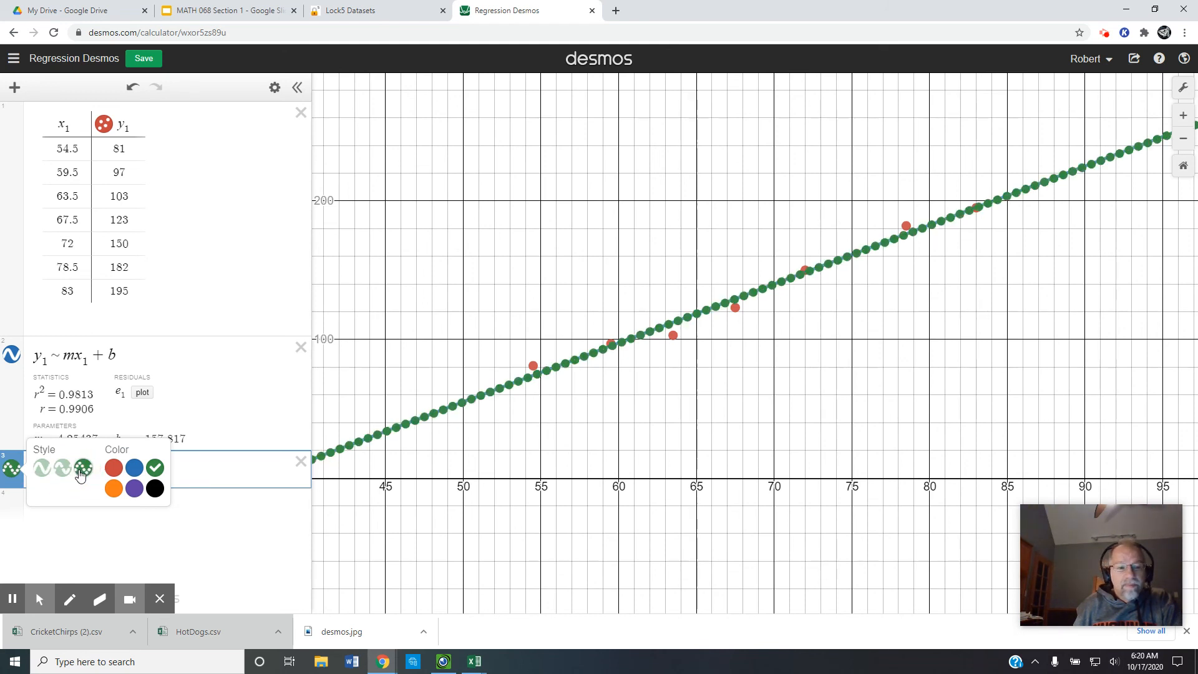
{"action": "left_click", "coordinate": [113, 489]}
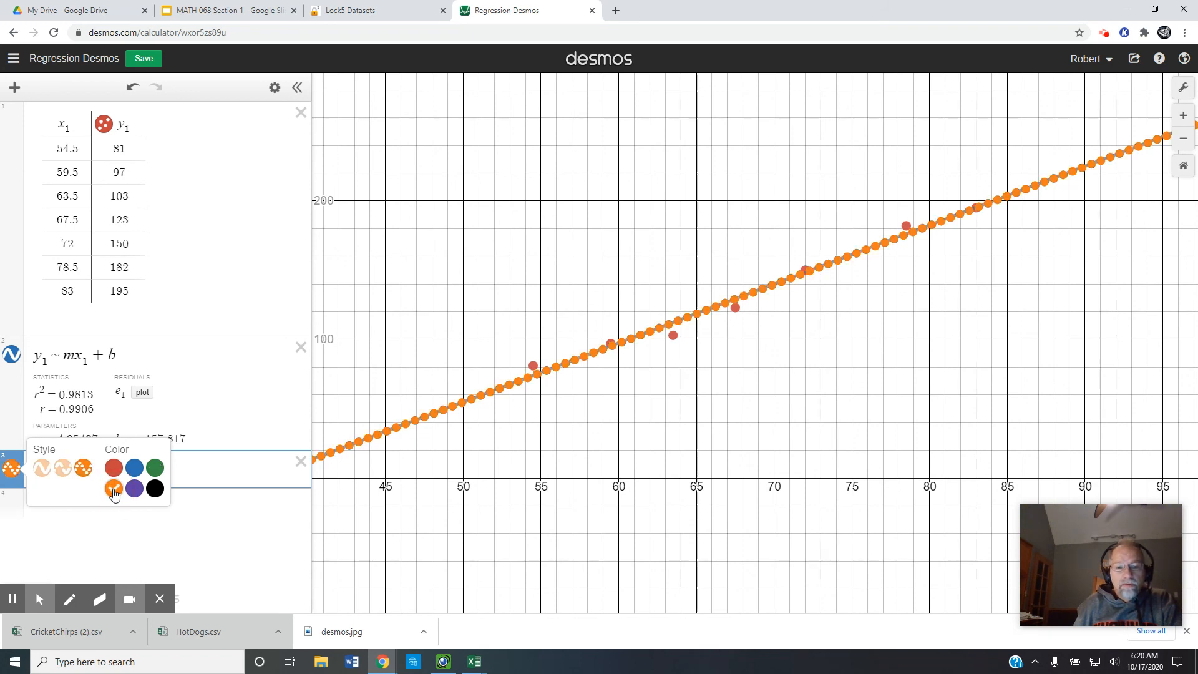
{"action": "left_click", "coordinate": [414, 556]}
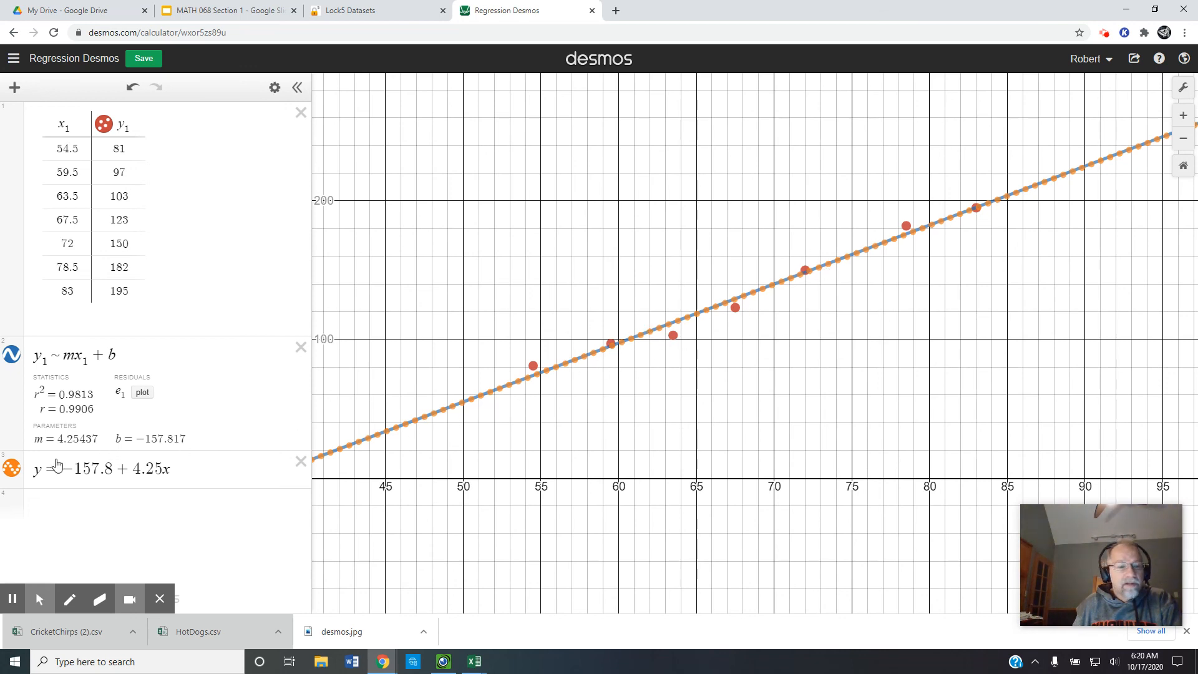
Step: Toggle the visibility of the line y=-157.8+4.25x and leave it hidden on the graph
{"action": "left_click", "coordinate": [11, 469]}
{"action": "left_click", "coordinate": [11, 469]}
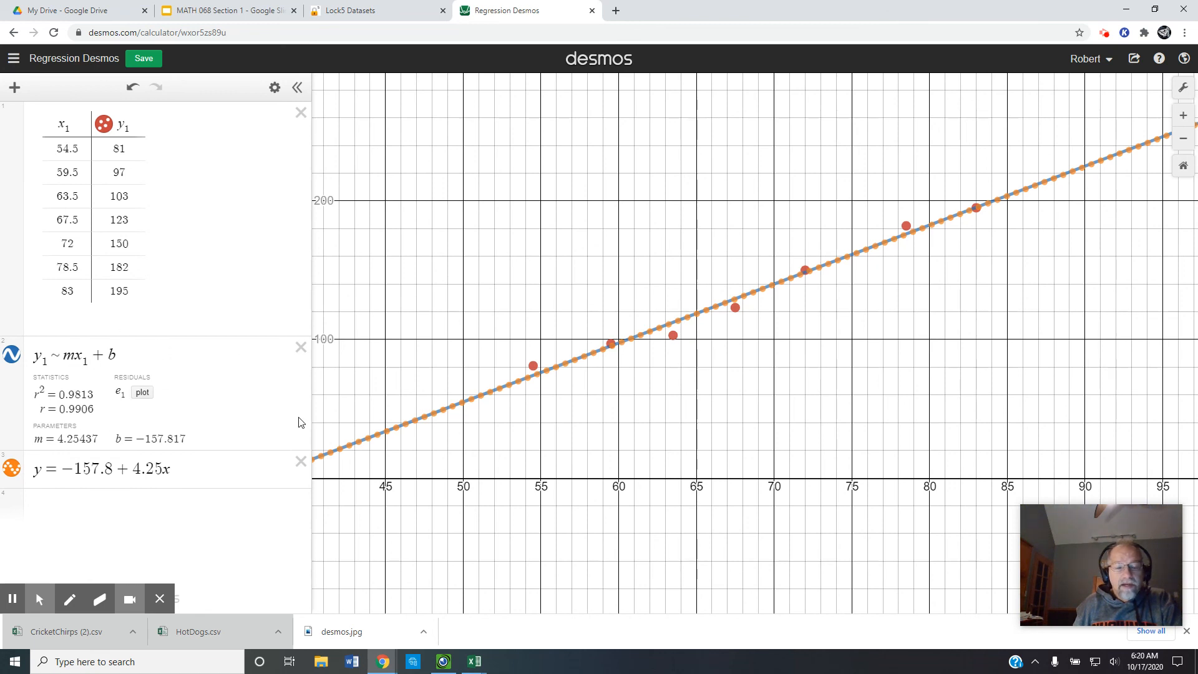
{"action": "left_click", "coordinate": [11, 469]}
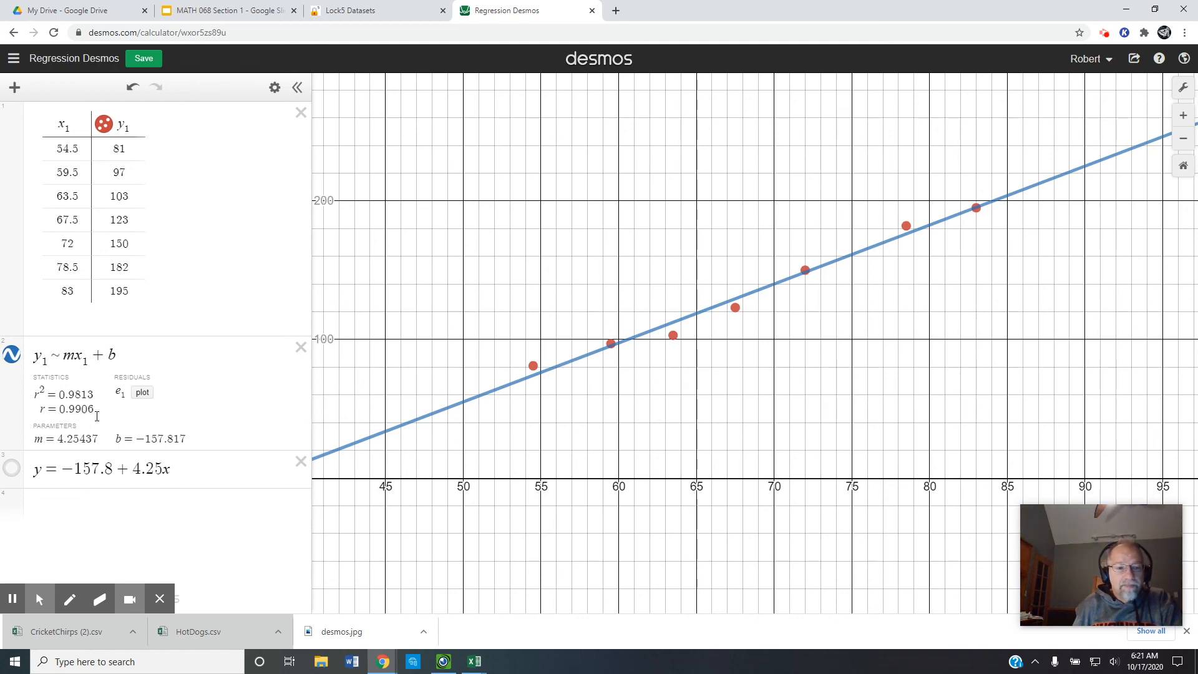
Step: Plot the residuals e1 of the regression y1~mx1+b
{"action": "left_click", "coordinate": [143, 393]}
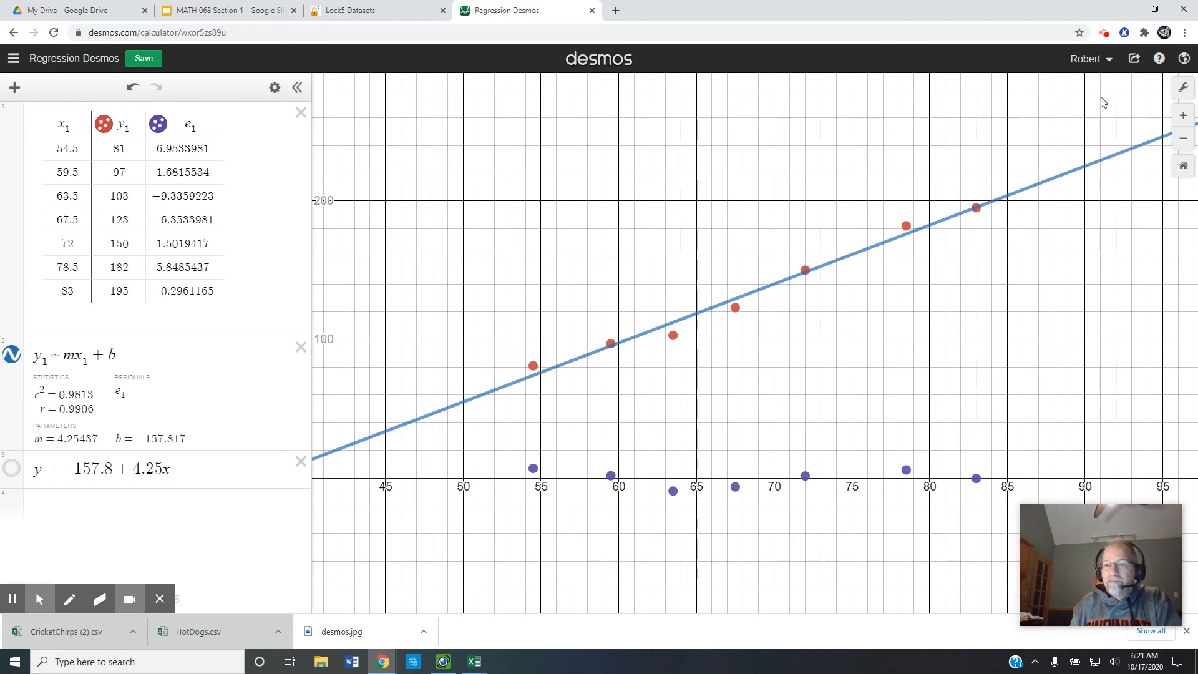
{"action": "left_click", "coordinate": [1106, 33]}
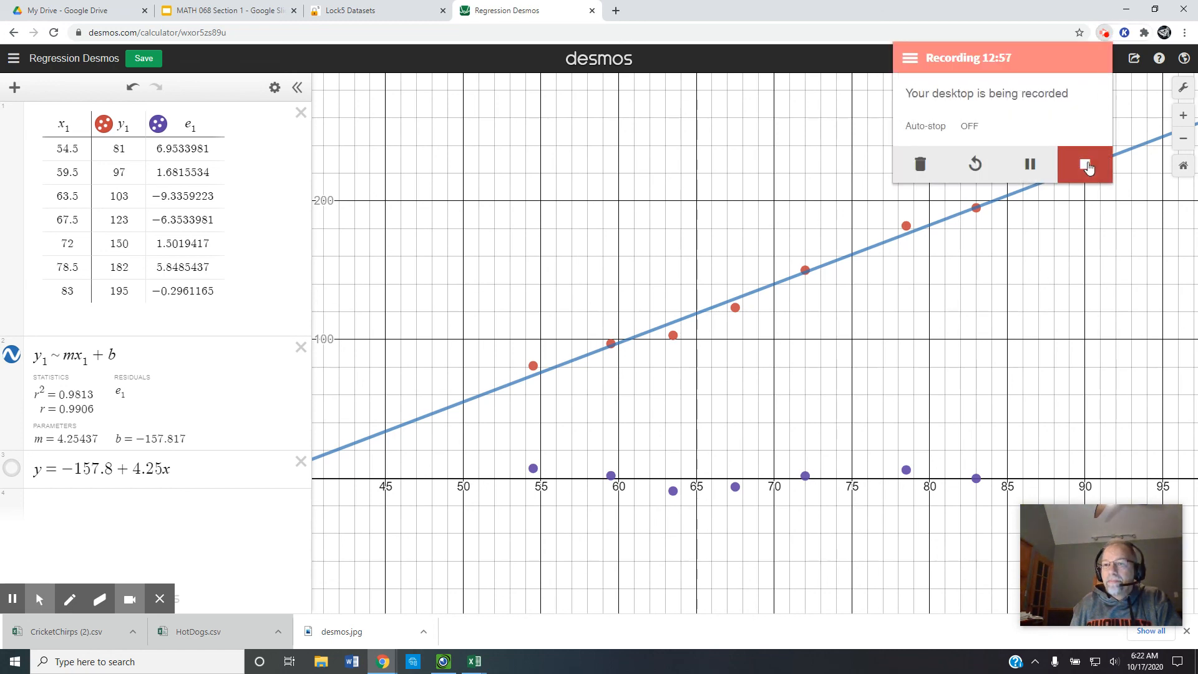